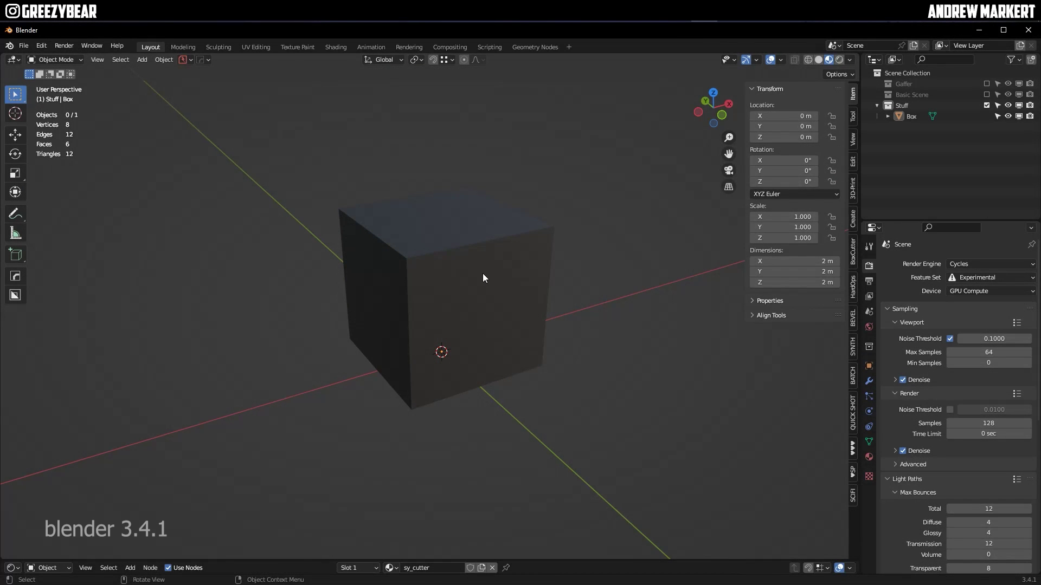
# Step: Delete the vertices of the box's upper front edge, leaving only the back wall and the floor
pyautogui.click(484, 278)
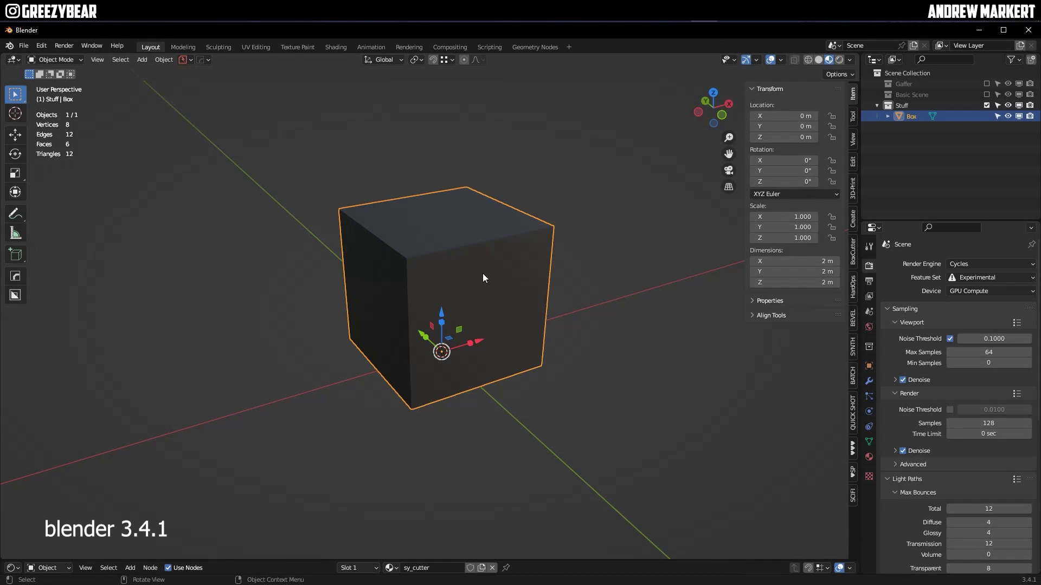
pyautogui.press('Tab')
pyautogui.click(483, 336)
pyautogui.click(469, 251)
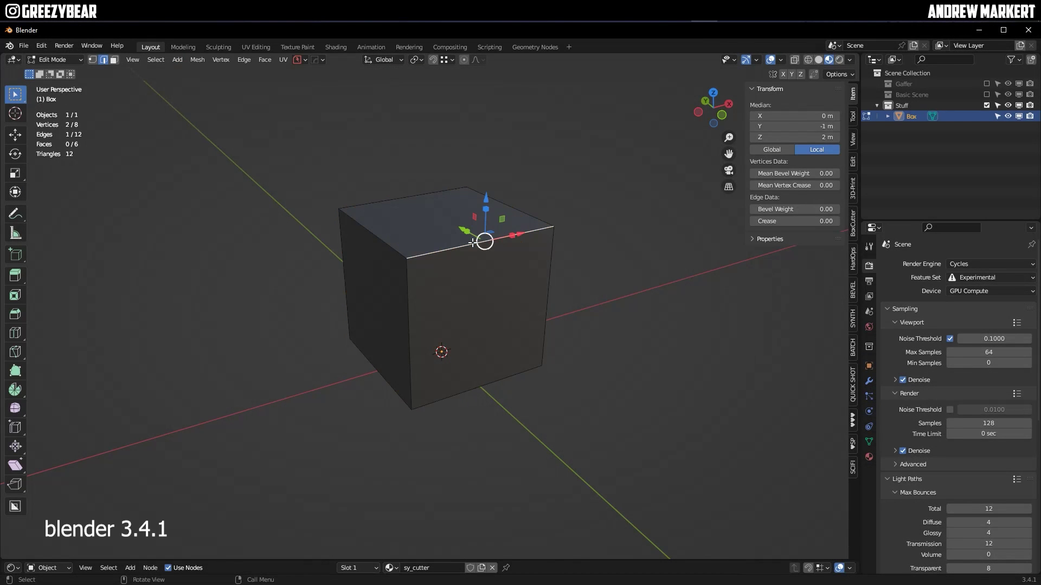
pyautogui.press('x')
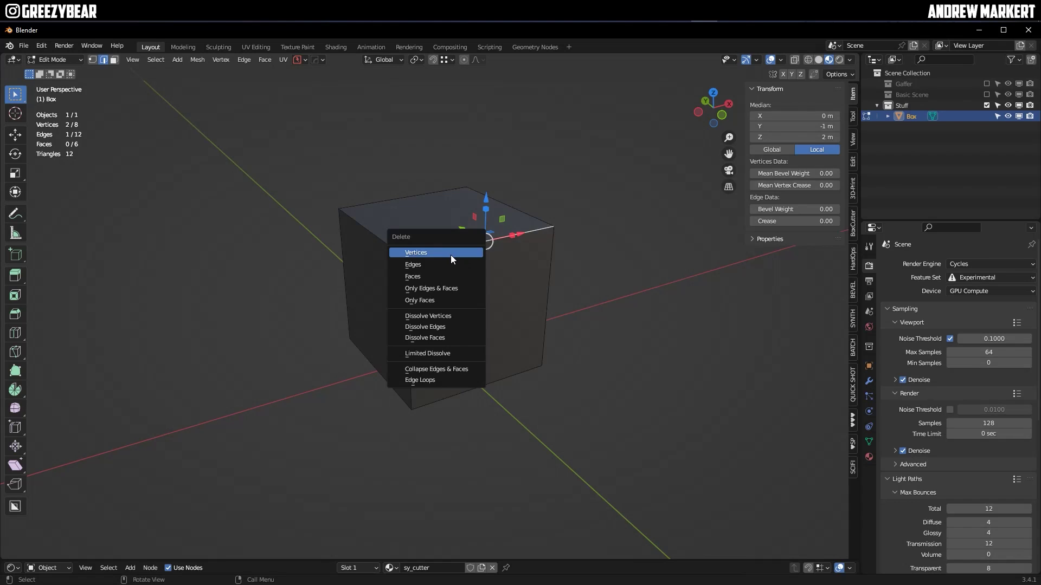
pyautogui.click(451, 254)
# Step: Bevel the edge between the back wall and the floor with one segment, about 0.82 m wide
pyautogui.click(417, 324)
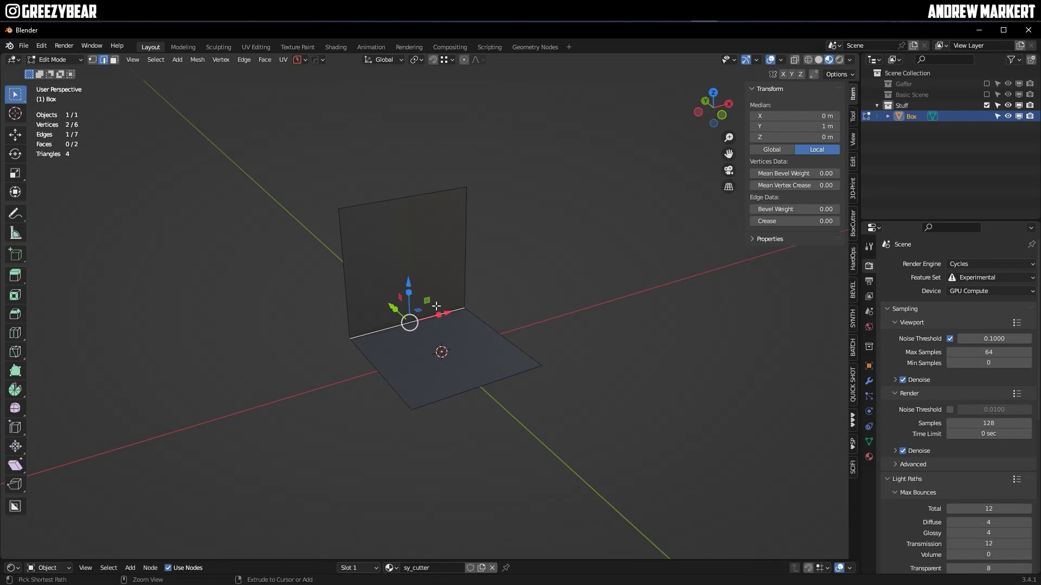
pyautogui.hotkey('ctrl', 'b')
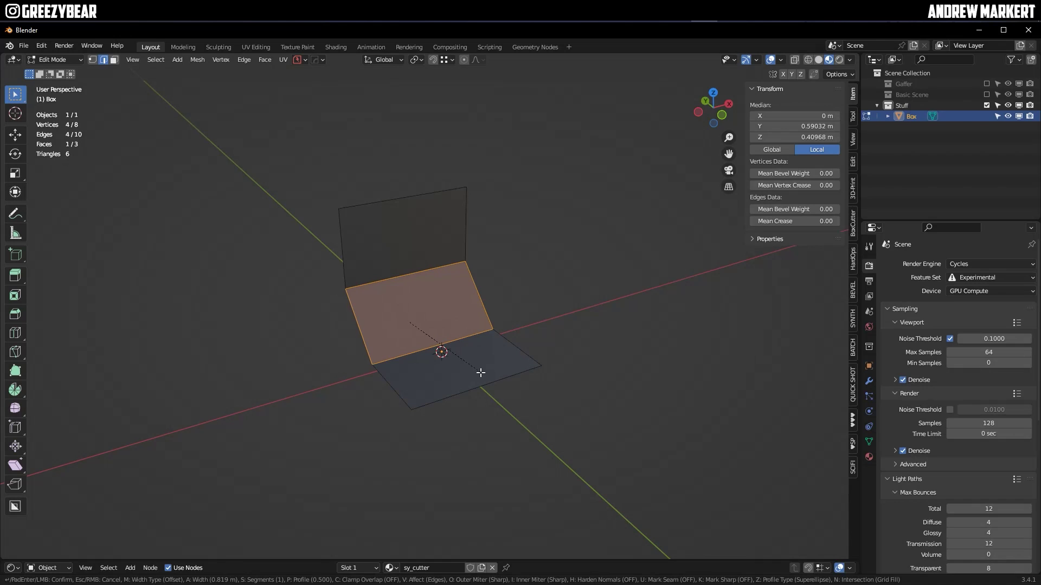
pyautogui.click(479, 371)
pyautogui.moveTo(478, 372); pyautogui.dragTo(455, 359, button='middle')
# Step: Flip the normals of all faces of the box, using the Face Orientation overlay temporarily to check them
pyautogui.press('a')
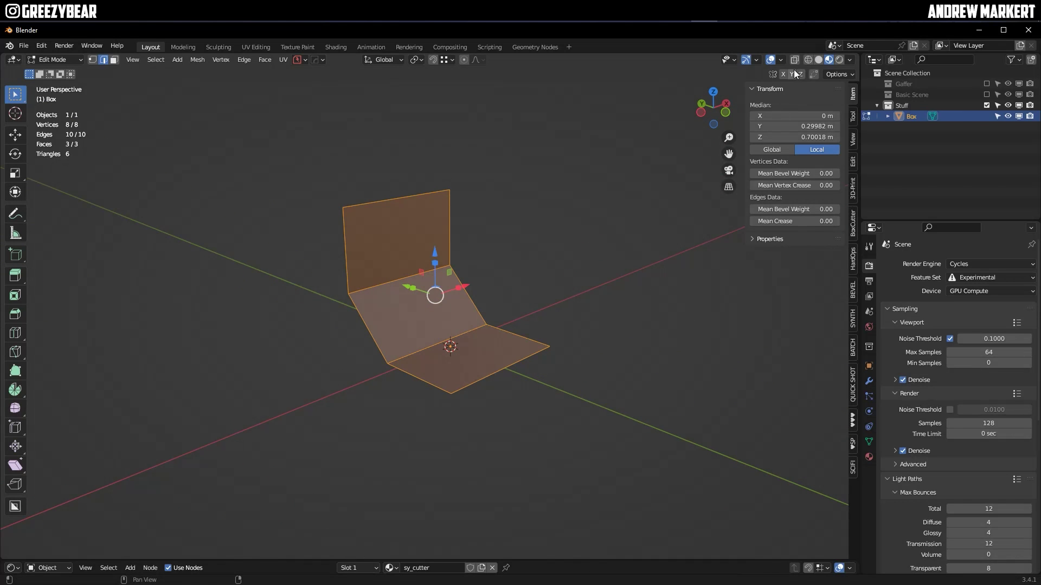
pyautogui.click(780, 59)
pyautogui.click(714, 292)
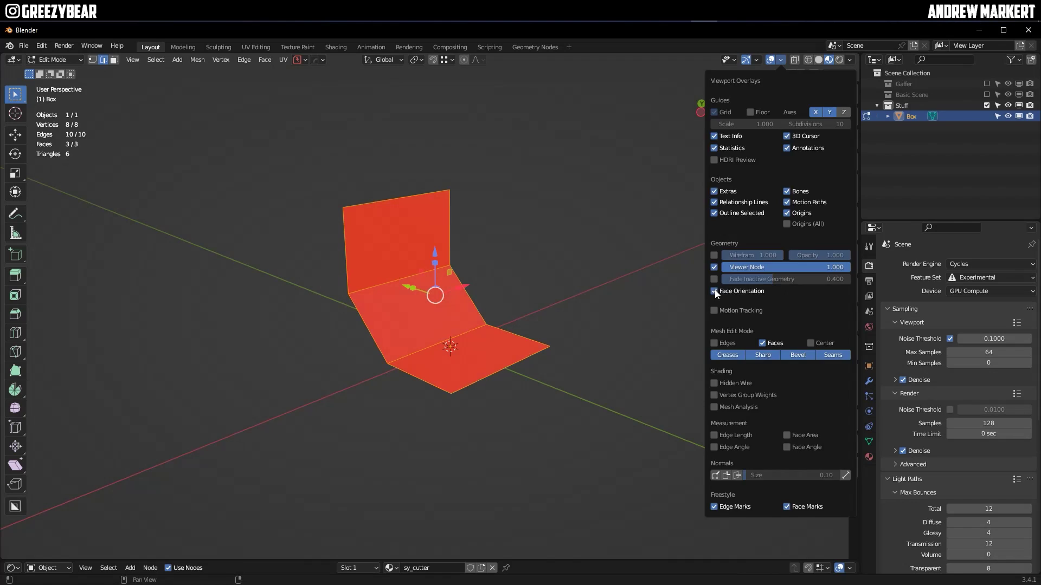
pyautogui.click(202, 60)
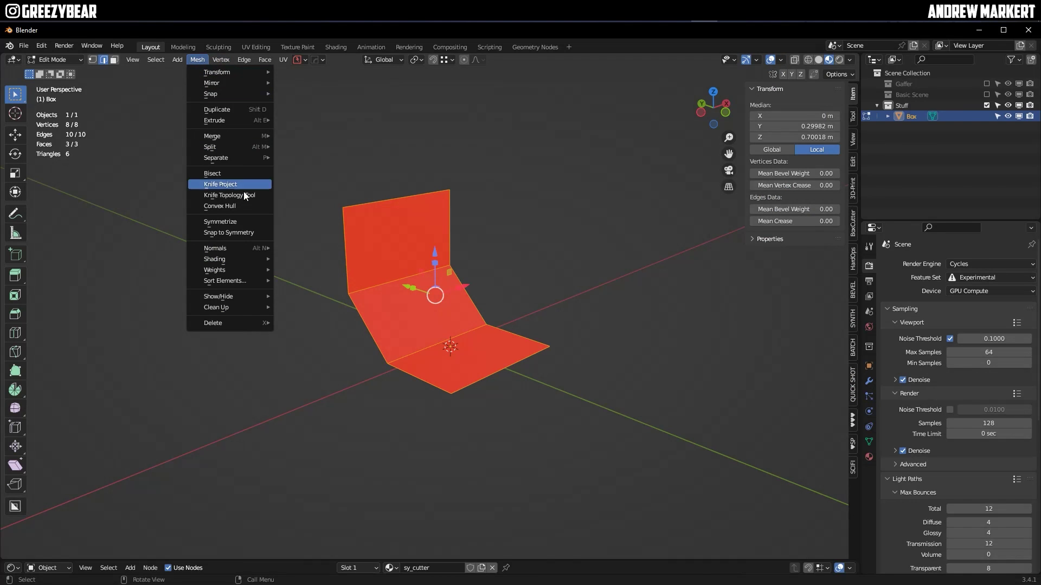
pyautogui.moveTo(244, 245)
pyautogui.click(295, 248)
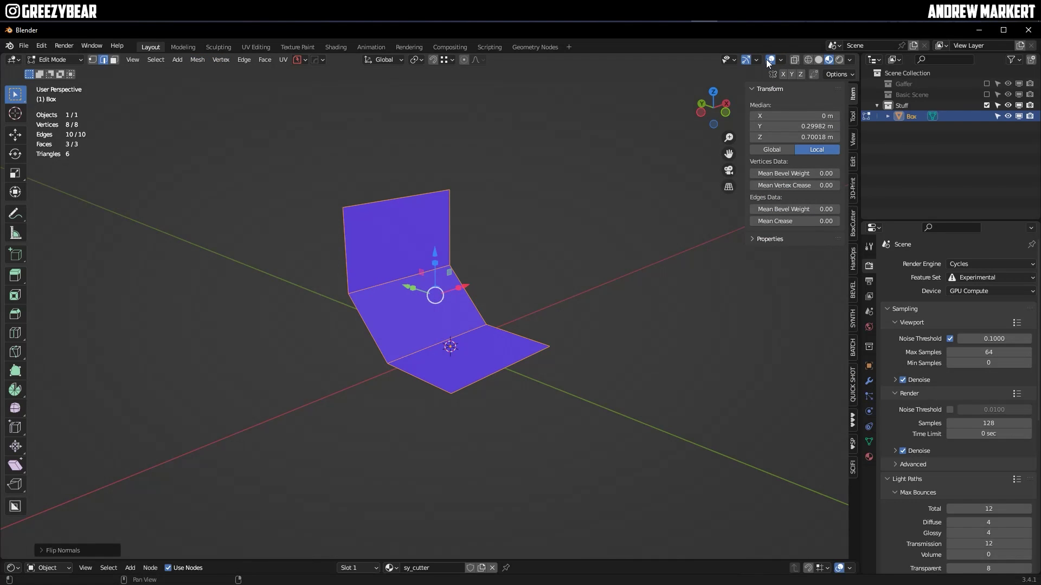
pyautogui.click(782, 59)
pyautogui.click(713, 291)
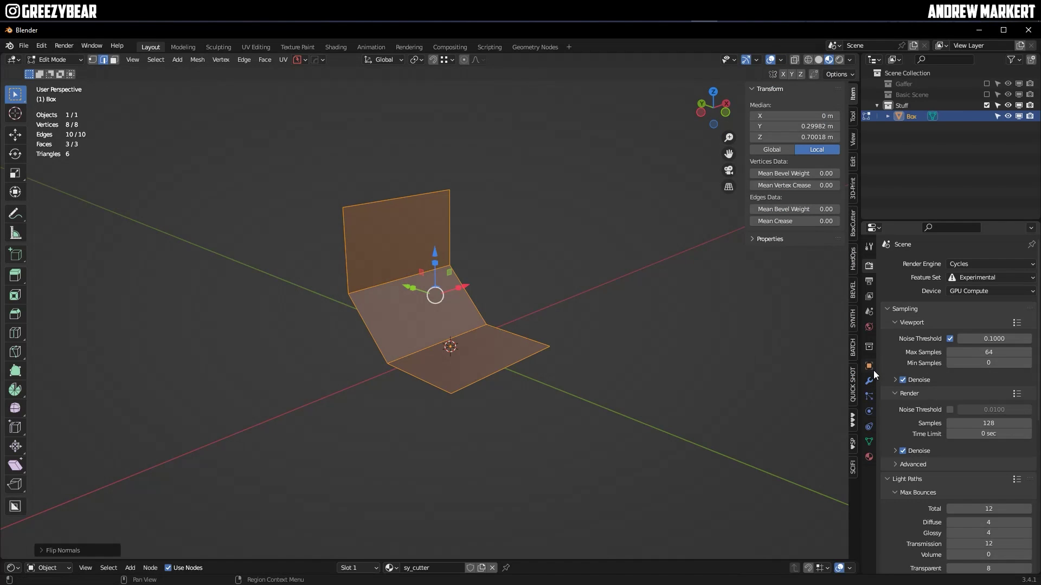
# Step: Add a Solidify modifier to the box with a thickness of 0.15 m and Even Thickness enabled
pyautogui.click(869, 382)
pyautogui.click(901, 264)
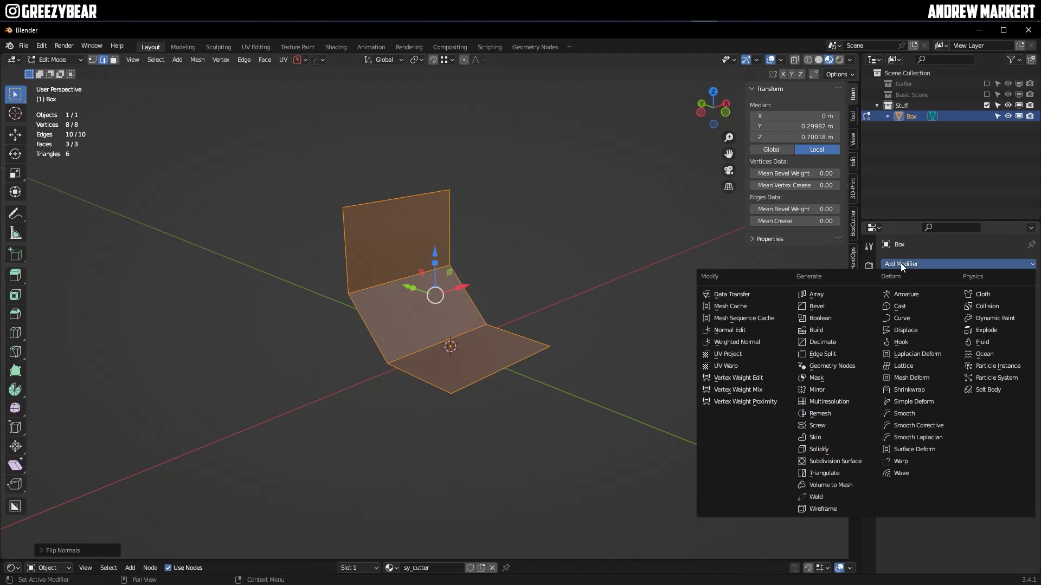
pyautogui.click(826, 449)
pyautogui.click(977, 336)
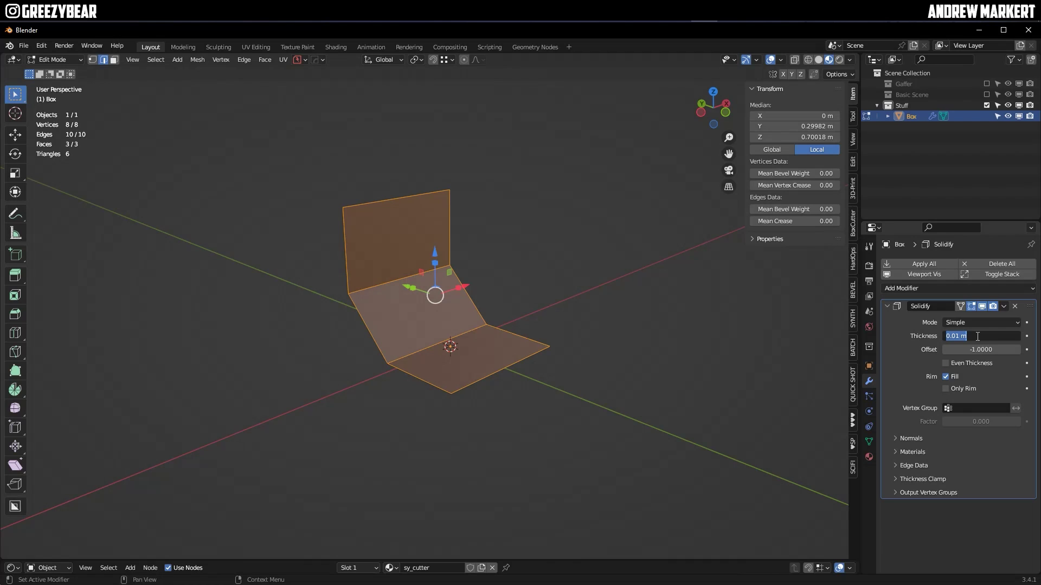
pyautogui.press('BackSpace')
pyautogui.press('Return')
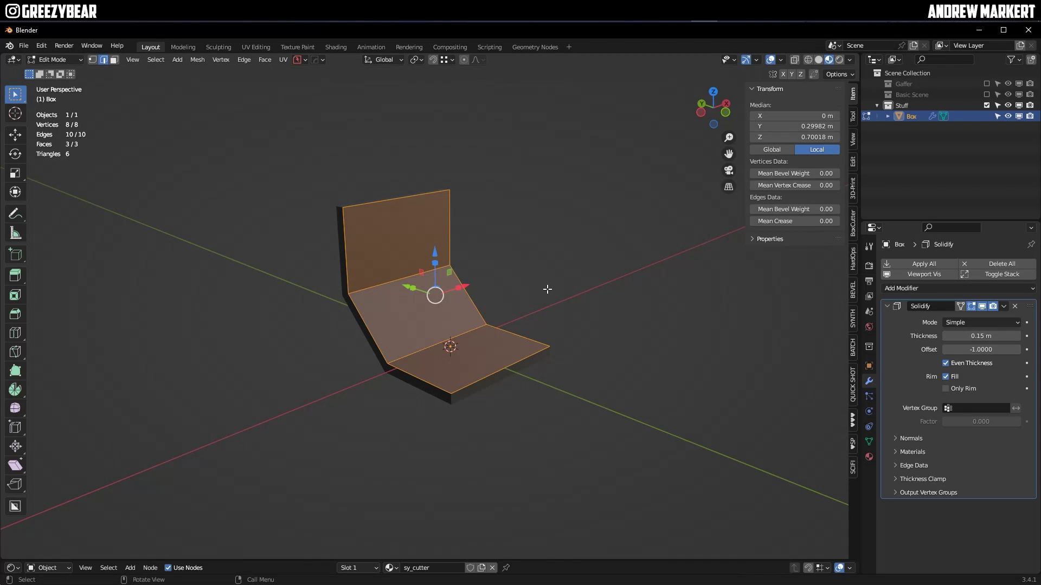
# Step: Set the viewport to solid shading and return to Object Mode with the box selected
pyautogui.click(818, 60)
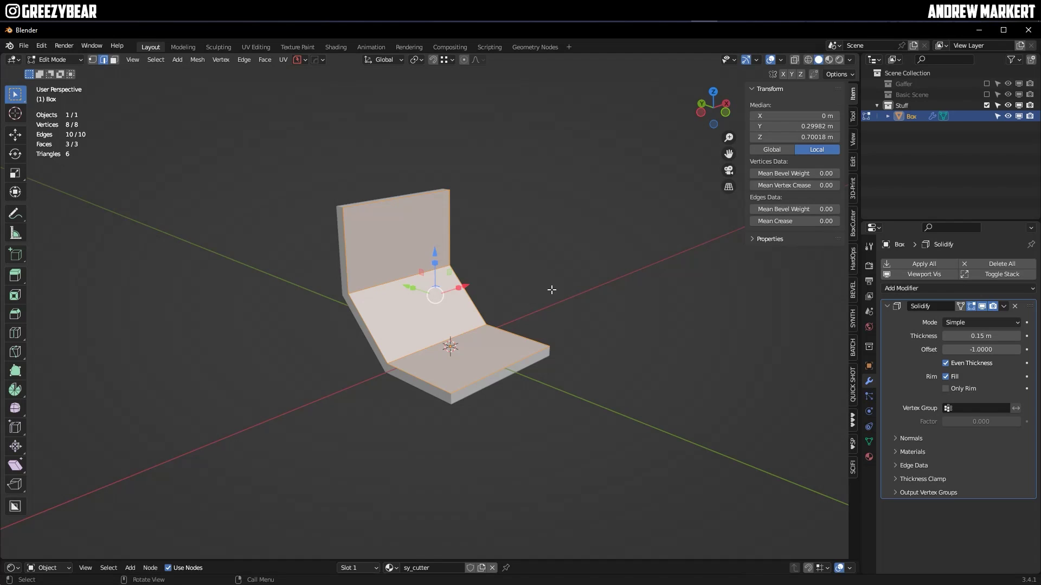
pyautogui.hotkey('ctrl', 'Tab')
pyautogui.click(541, 227)
pyautogui.click(548, 270)
pyautogui.moveTo(527, 356); pyautogui.dragTo(486, 330, button='middle')
pyautogui.scroll(3, 479, 360)
pyautogui.scroll(-3, 471, 338)
pyautogui.click(502, 326)
# Step: Load the SPOCK-SCIFI asset pack into the scene from SPOCK's DPACK assets
pyautogui.click(853, 471)
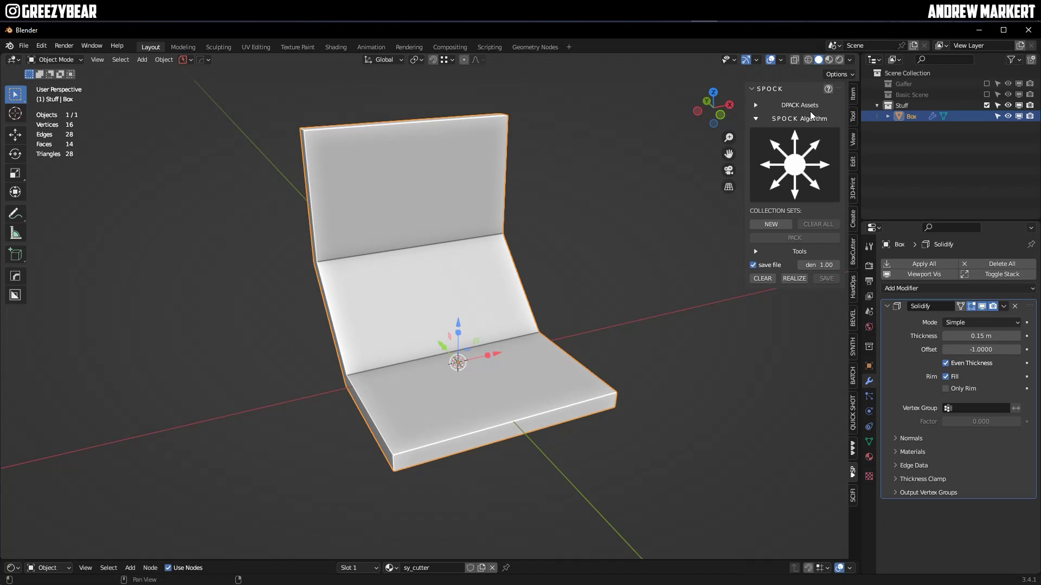
pyautogui.click(756, 106)
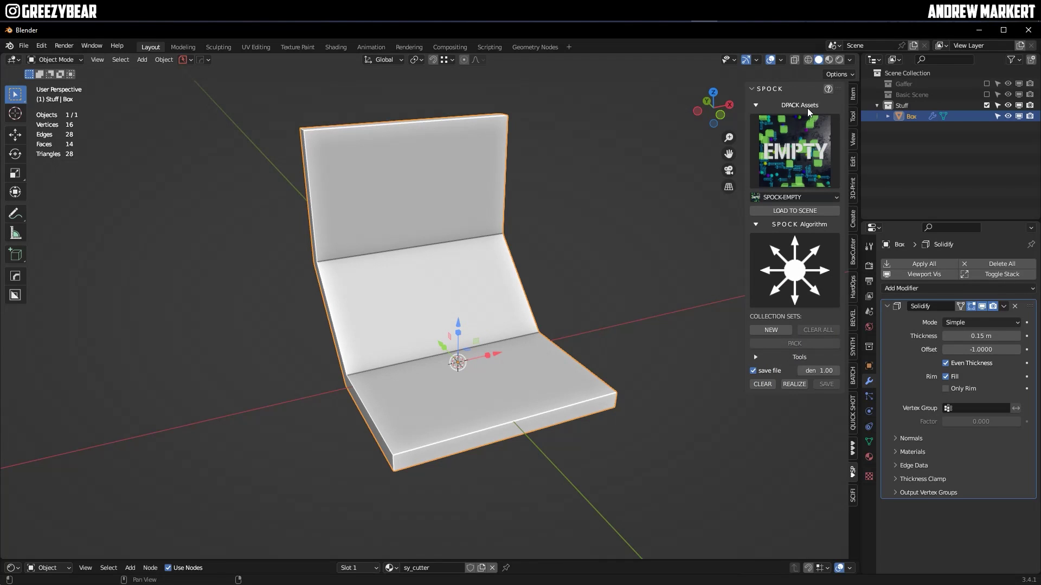
pyautogui.click(782, 169)
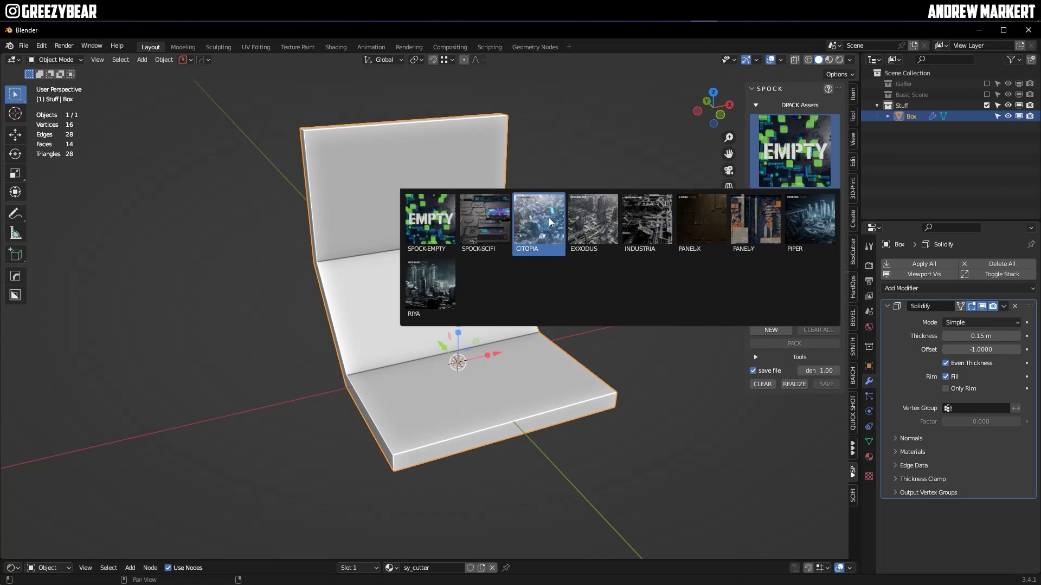
pyautogui.click(481, 230)
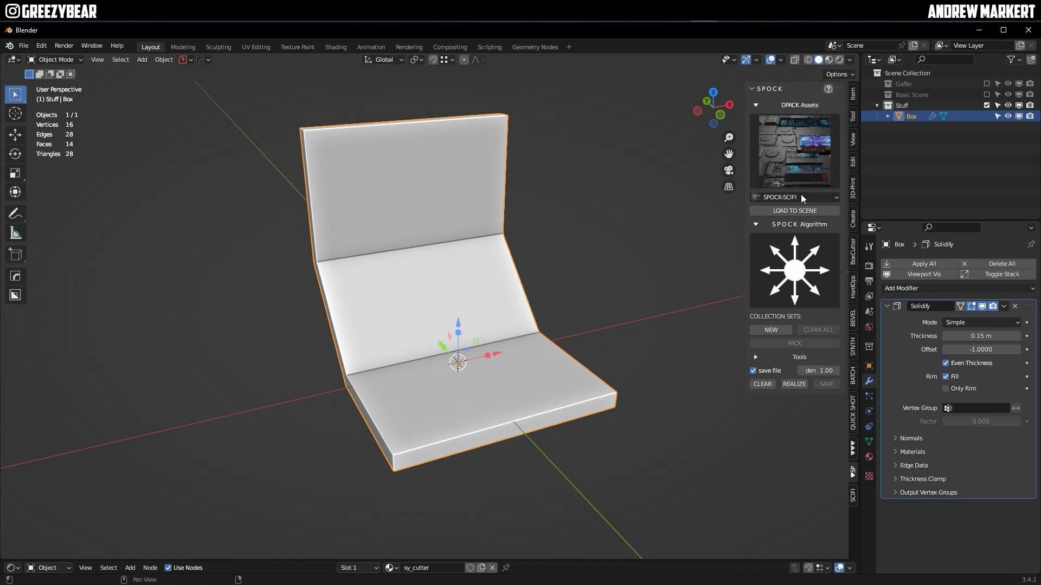
pyautogui.click(806, 211)
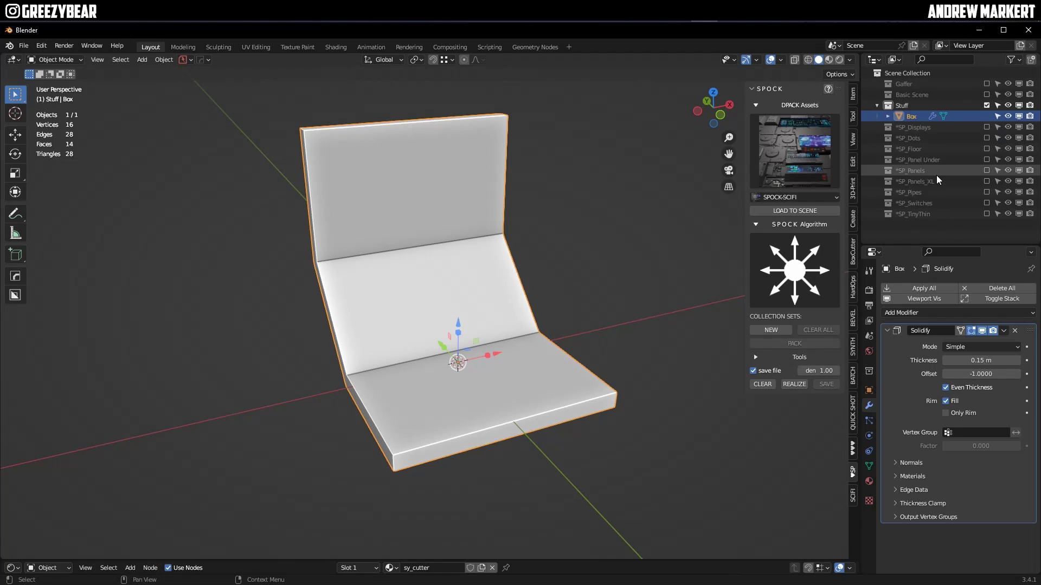
# Step: Add two SPOCK collection sets, assigning *SP_Pipes to the first and *SP_Panel Under to the second, and widen the sidebar
pyautogui.moveTo(743, 248); pyautogui.dragTo(687, 248)
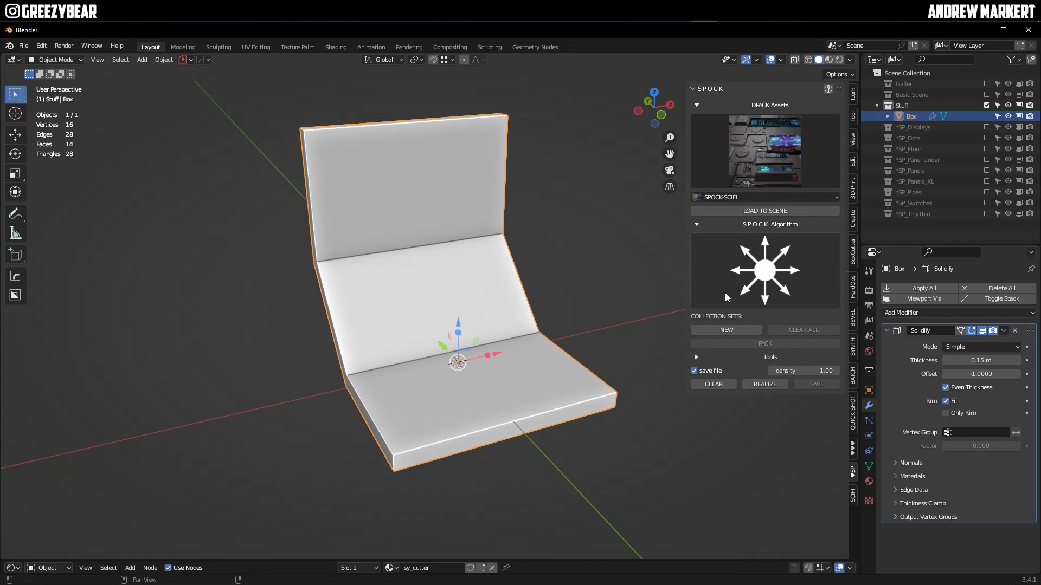
pyautogui.click(727, 332)
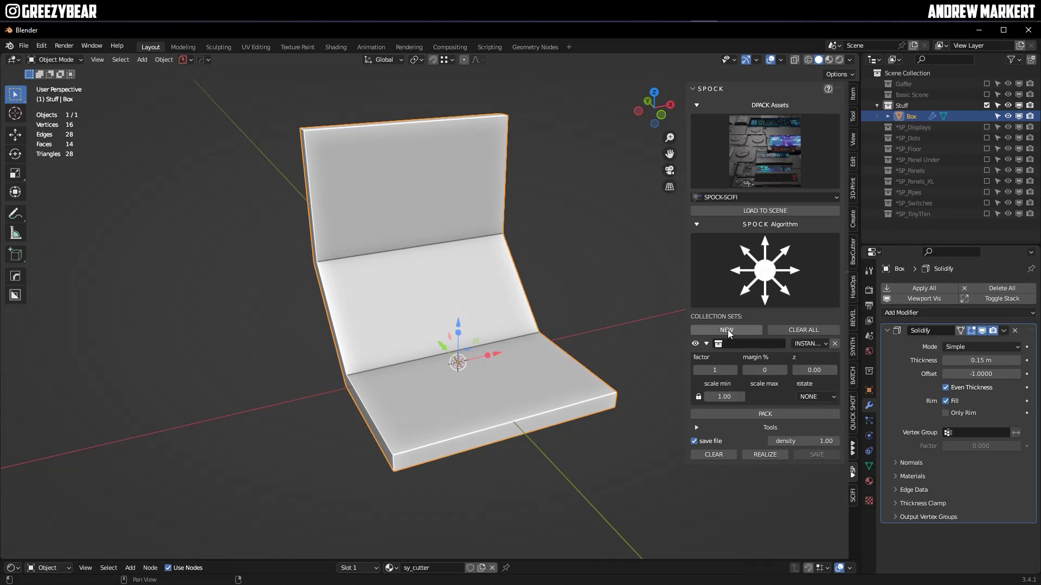
pyautogui.click(718, 344)
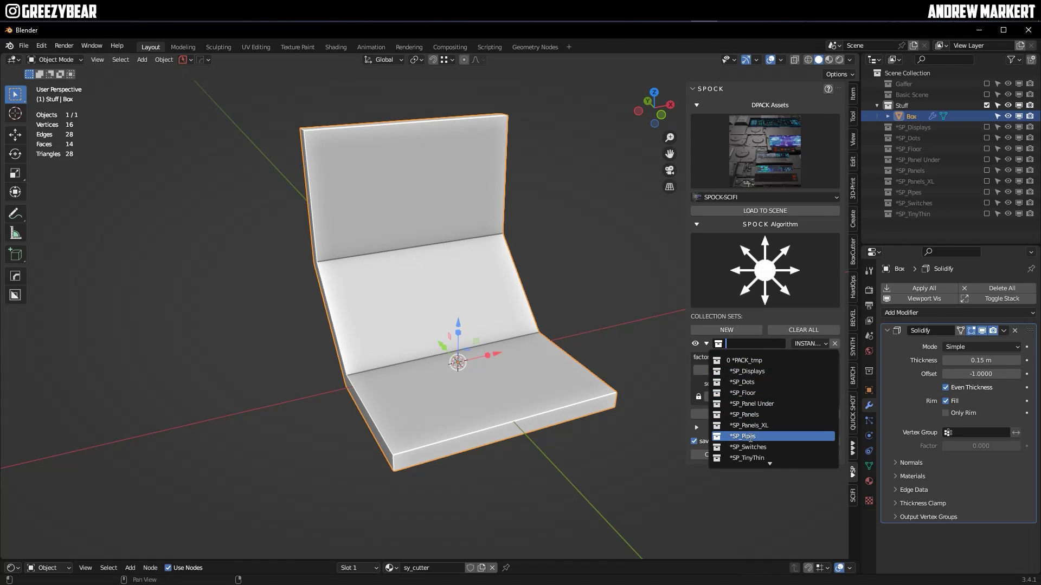
pyautogui.click(747, 436)
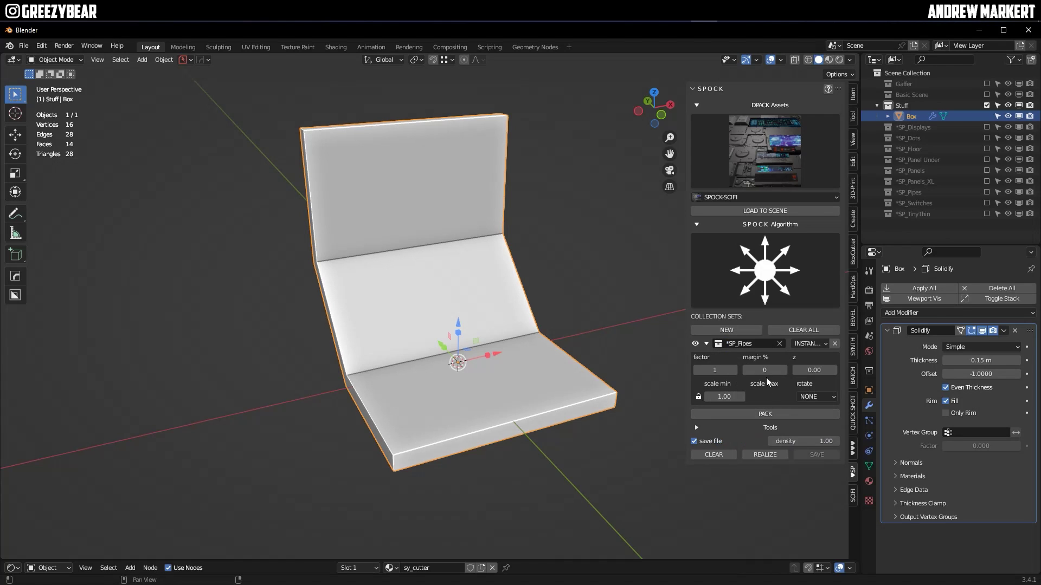
pyautogui.click(726, 330)
pyautogui.click(723, 420)
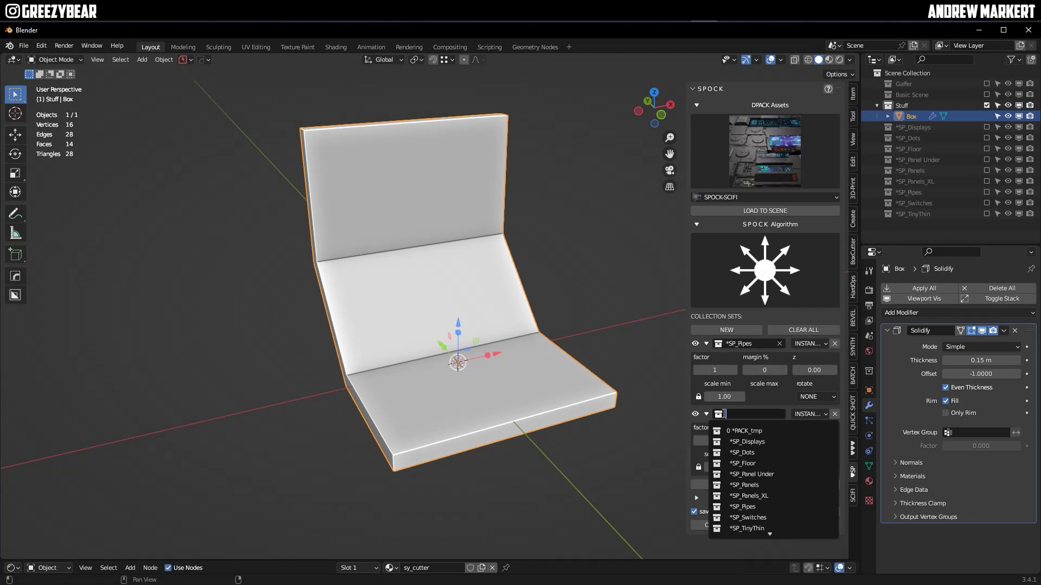
pyautogui.click(765, 473)
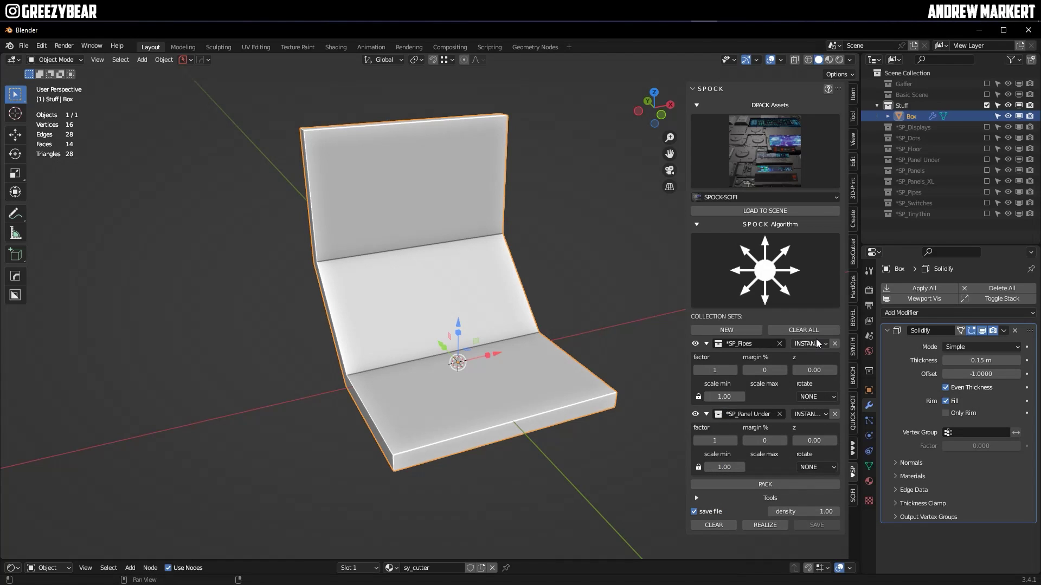
pyautogui.moveTo(690, 350); pyautogui.dragTo(684, 349)
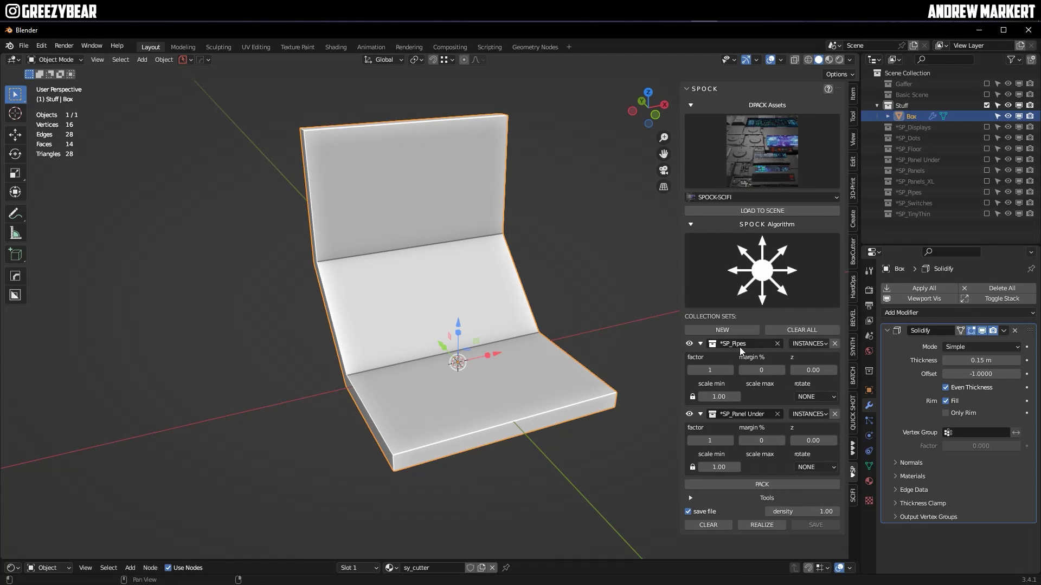
# Step: Change the type of both the *SP_Pipes and *SP_Panel Under collection sets to FILL
pyautogui.click(823, 345)
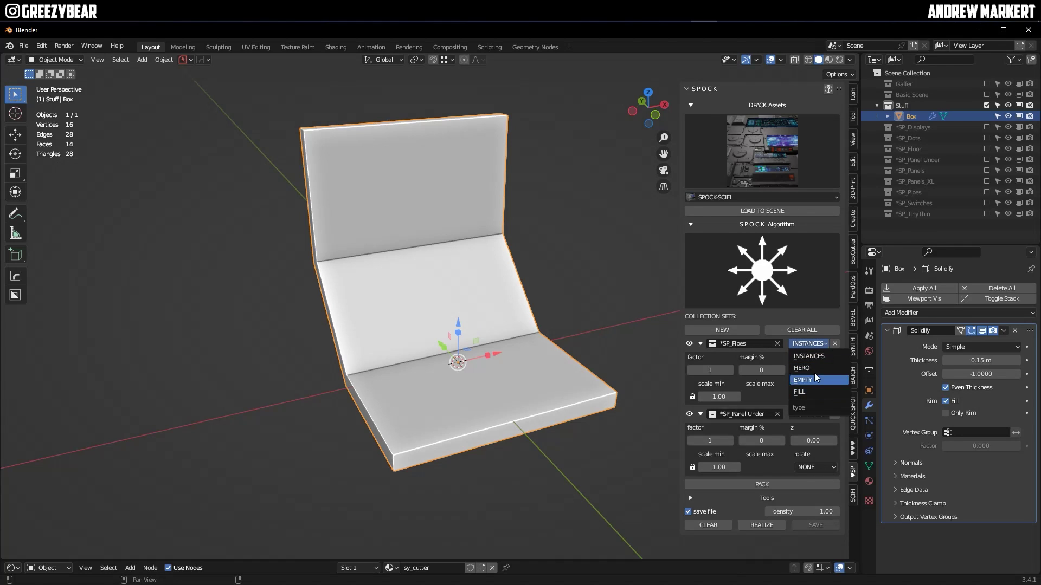
pyautogui.click(810, 392)
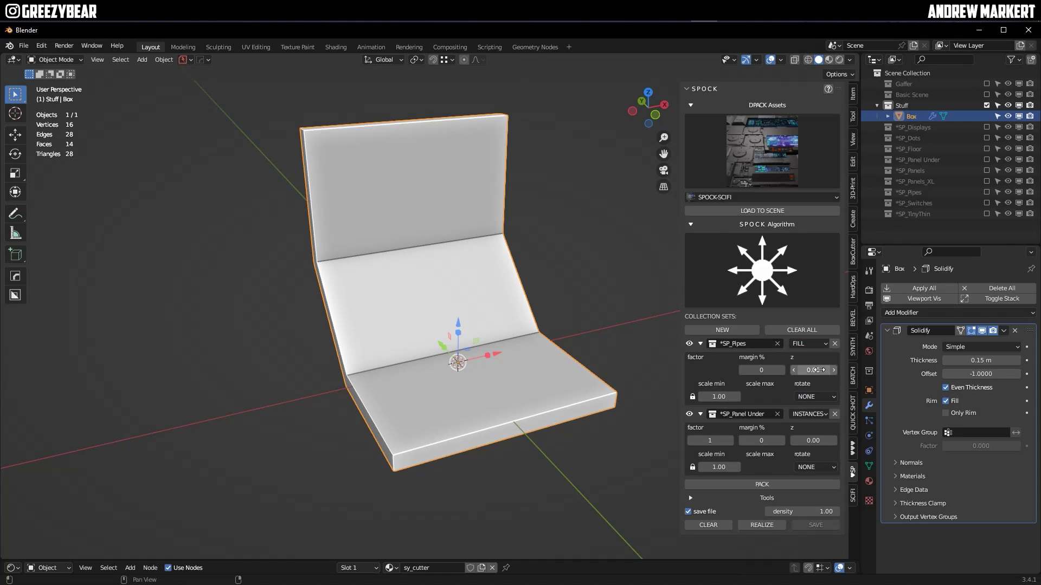
pyautogui.click(815, 416)
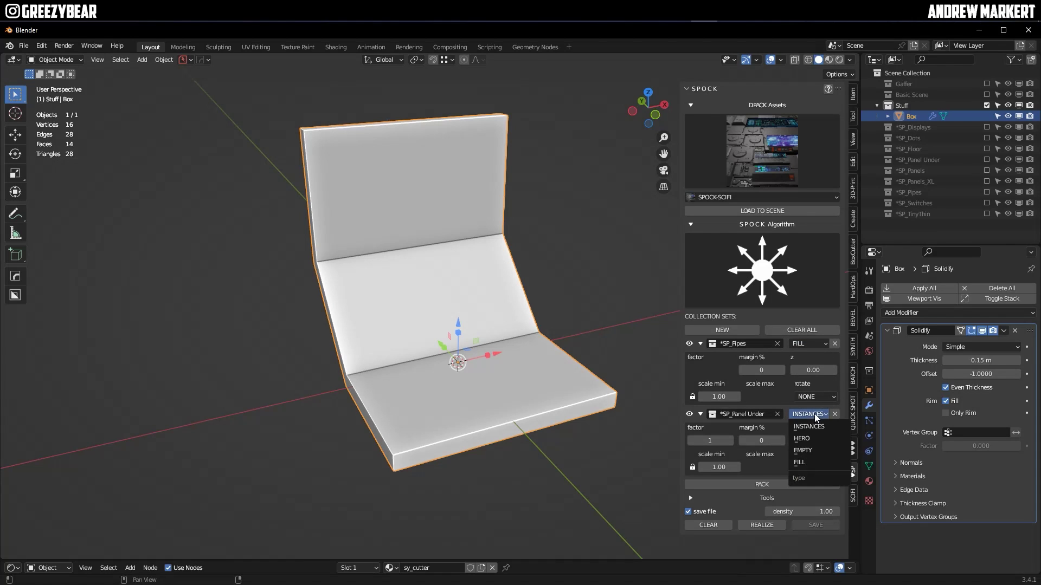
pyautogui.click(817, 462)
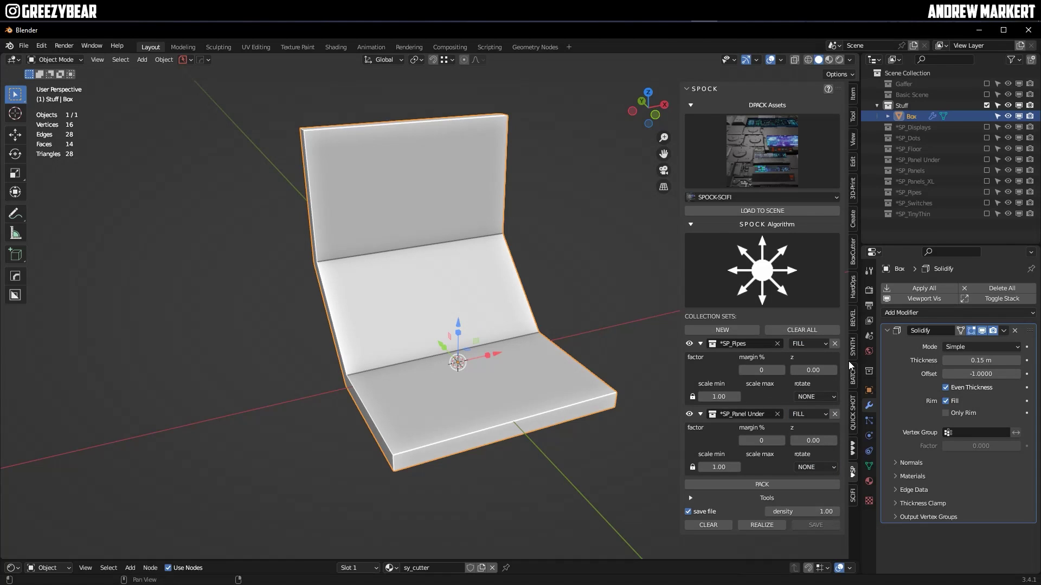
# Step: Unlock the scale range of both collection sets and set each maximum scale to 2.00
pyautogui.click(692, 397)
pyautogui.click(770, 397)
pyautogui.write('2')
pyautogui.press('Return')
pyautogui.click(692, 468)
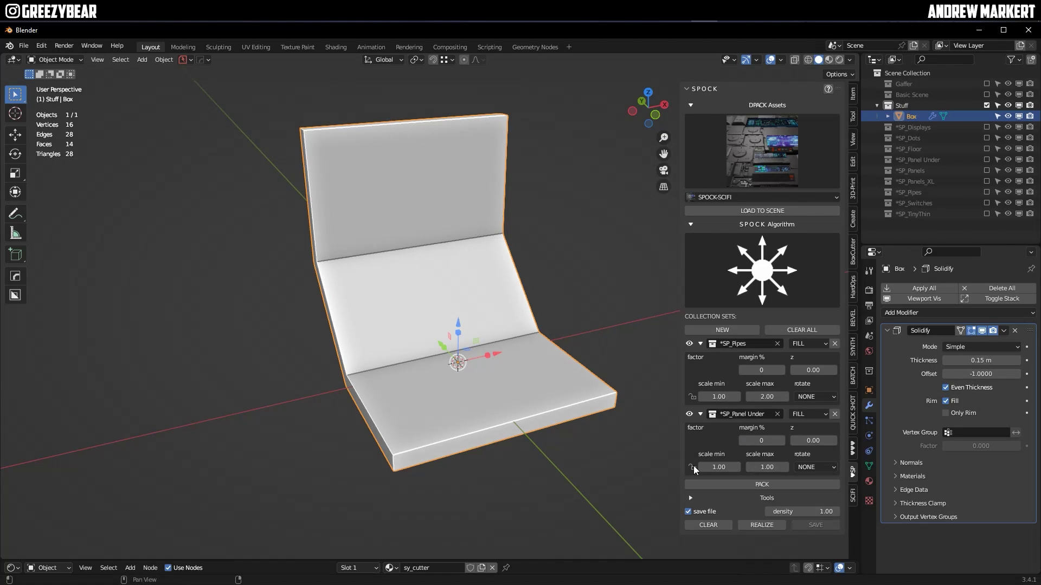
pyautogui.click(767, 467)
pyautogui.write('2')
pyautogui.press('Return')
# Step: Set the rotation of both collection sets to 0 / 90 / 180 / 270
pyautogui.click(816, 397)
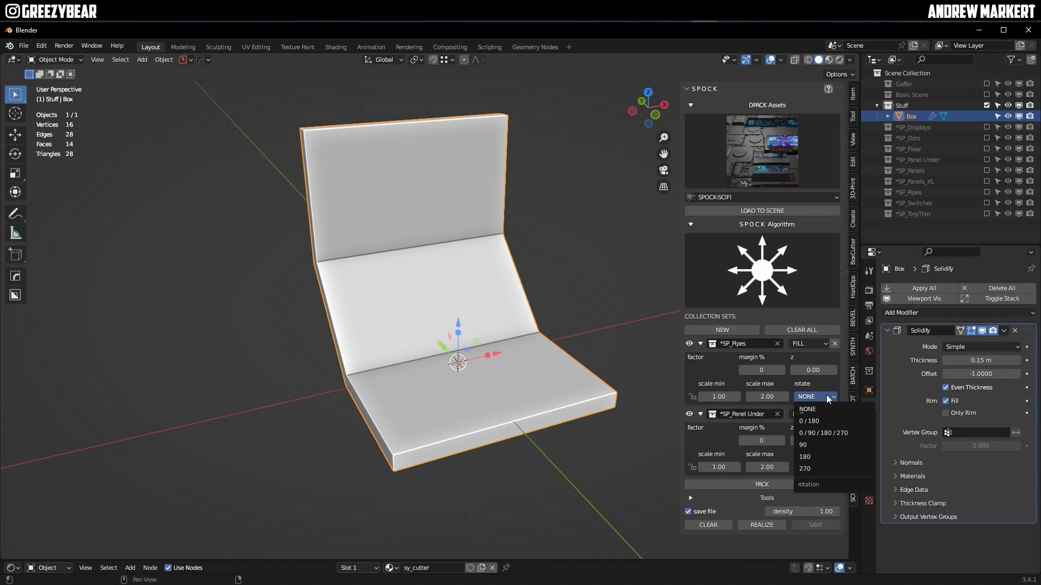
pyautogui.click(823, 434)
pyautogui.click(821, 467)
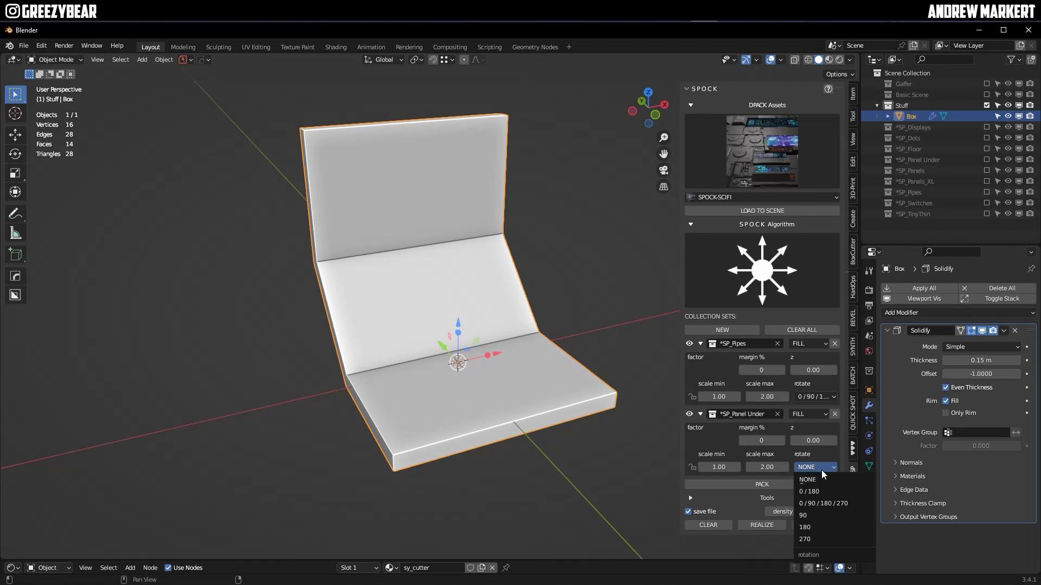
pyautogui.click(828, 502)
# Step: Set the SPOCK packing density to 2.00 and pack the collection sets onto the box
pyautogui.click(824, 512)
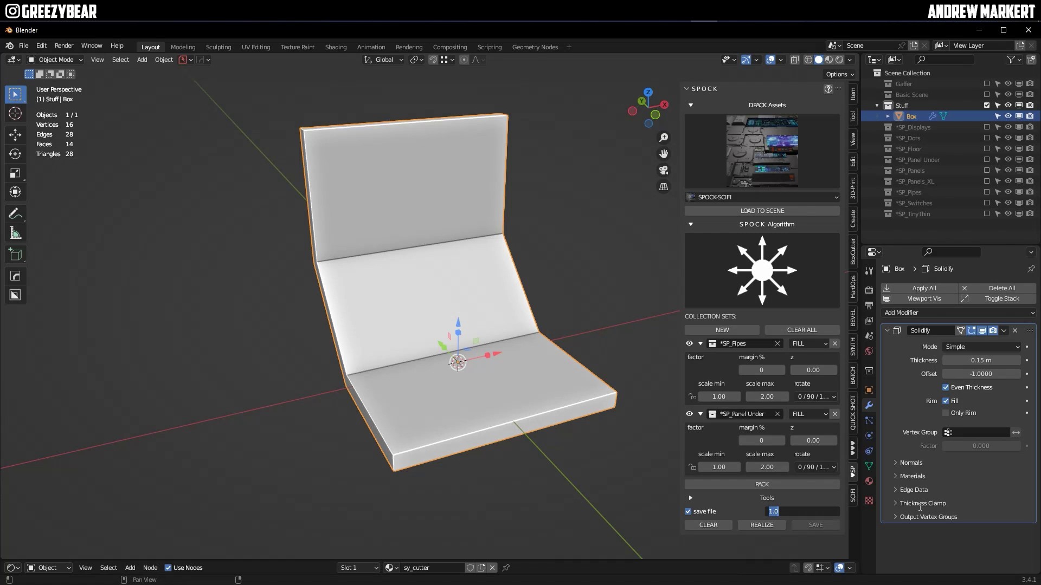
pyautogui.write('2')
pyautogui.press('Return')
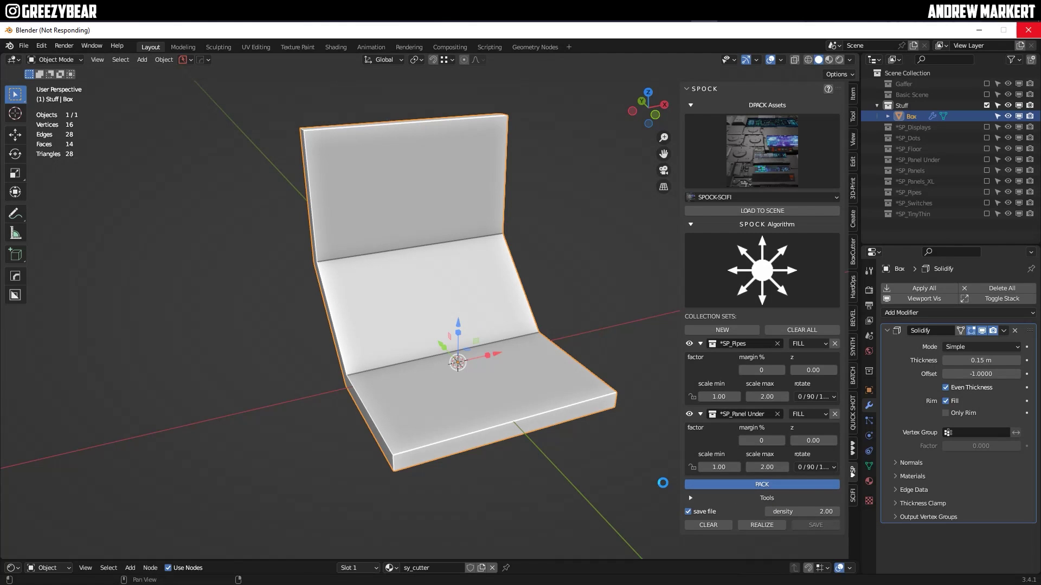
# Step: Switch the viewport to Material Preview shading to check the packed details on the box
pyautogui.moveTo(536, 408); pyautogui.dragTo(401, 320, button='middle')
pyautogui.scroll(5, 521, 345)
pyautogui.scroll(-5, 423, 351)
pyautogui.click(829, 60)
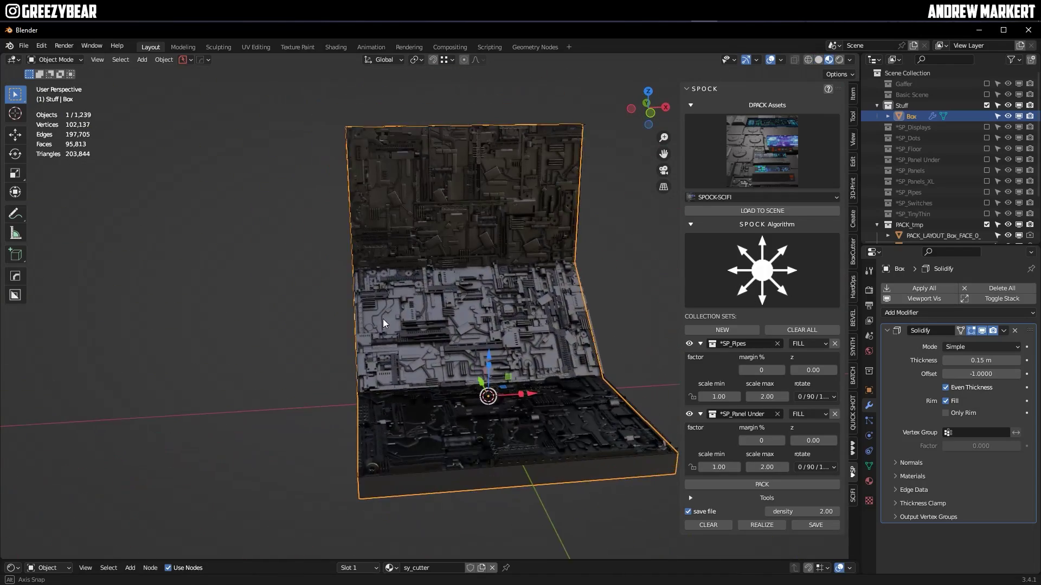
pyautogui.scroll(5, 346, 296)
pyautogui.moveTo(290, 270); pyautogui.dragTo(463, 323, button='middle')
pyautogui.scroll(-5, 264, 295)
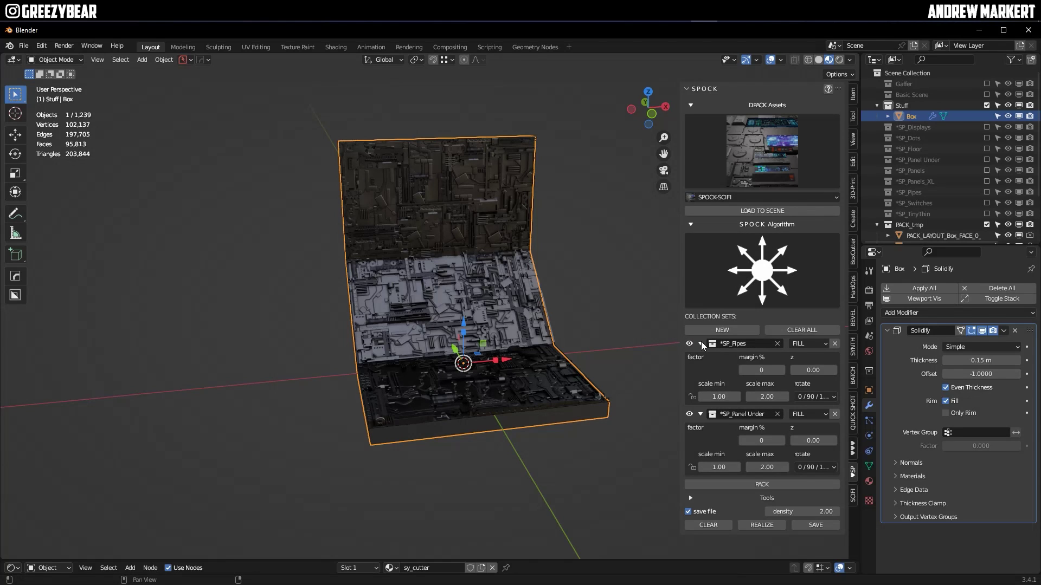
# Step: Save the current packed layout, then collapse and disable the *SP_Pipes and *SP_Panel Under collection sets
pyautogui.click(819, 527)
pyautogui.click(701, 371)
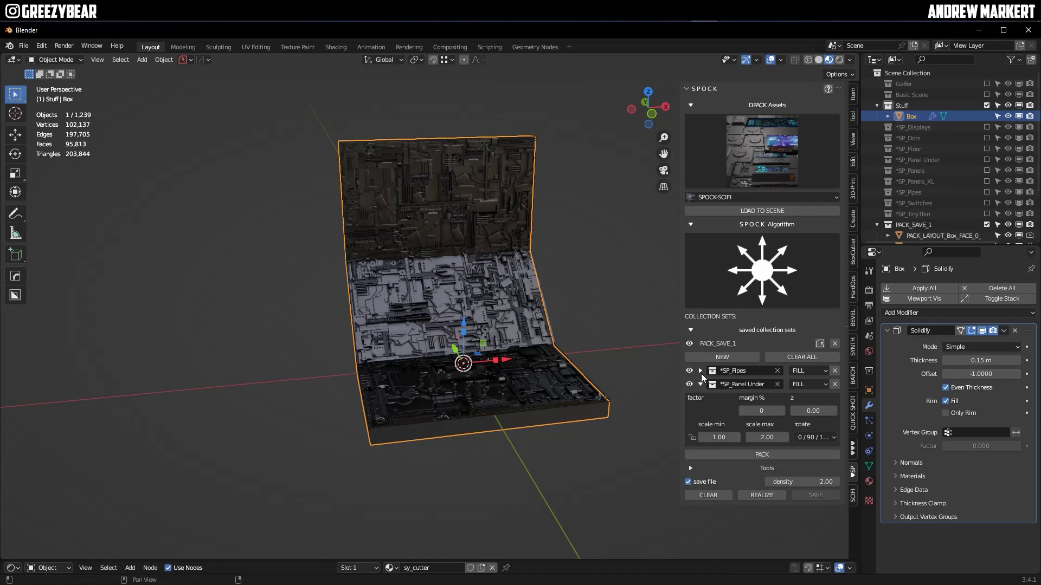
pyautogui.click(700, 385)
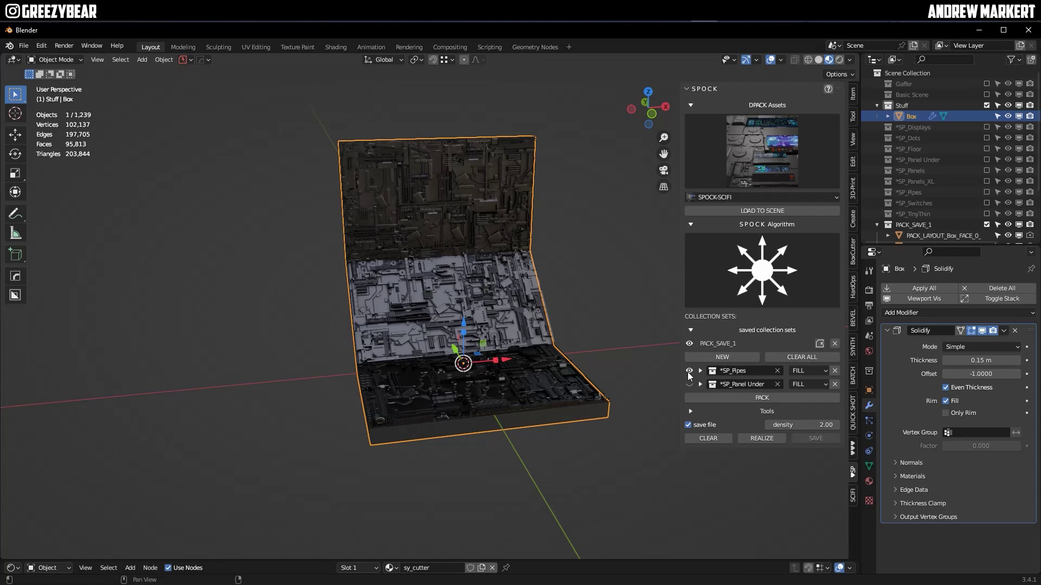
# Step: Toggle the visibility of the saved set PACK_SAVE_1 off and back on
pyautogui.click(689, 343)
pyautogui.click(690, 344)
pyautogui.click(690, 344)
pyautogui.click(689, 344)
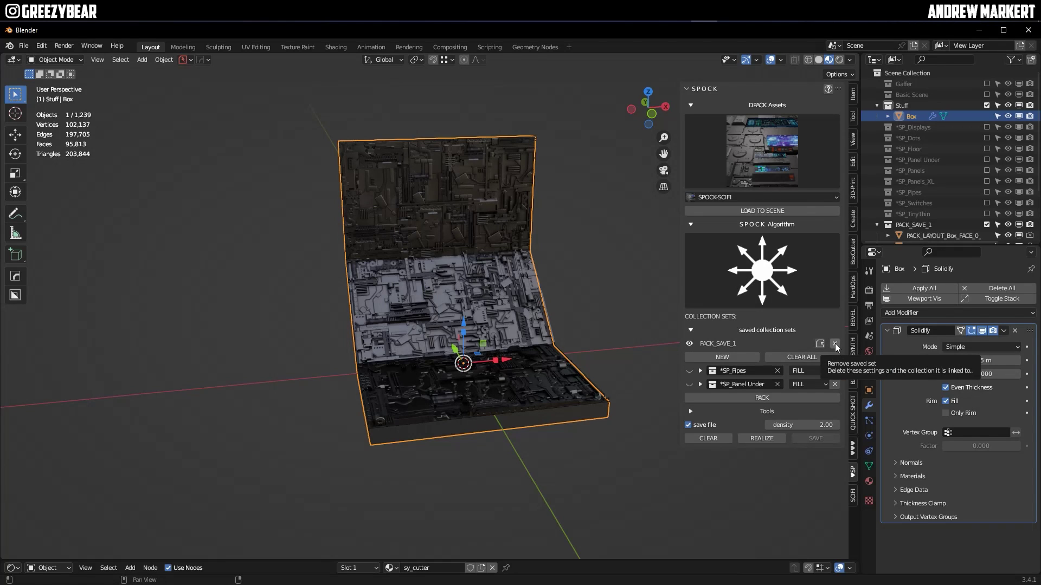
# Step: Enlarge the Outliner and collapse the PACK_SAVE_1 collection in it
pyautogui.moveTo(921, 245); pyautogui.dragTo(921, 348)
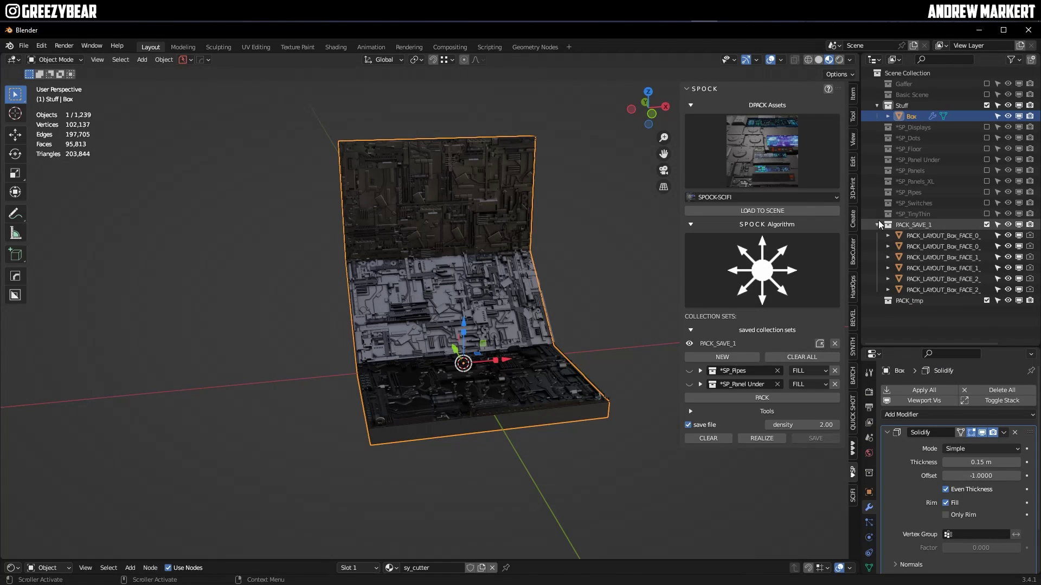
pyautogui.click(876, 224)
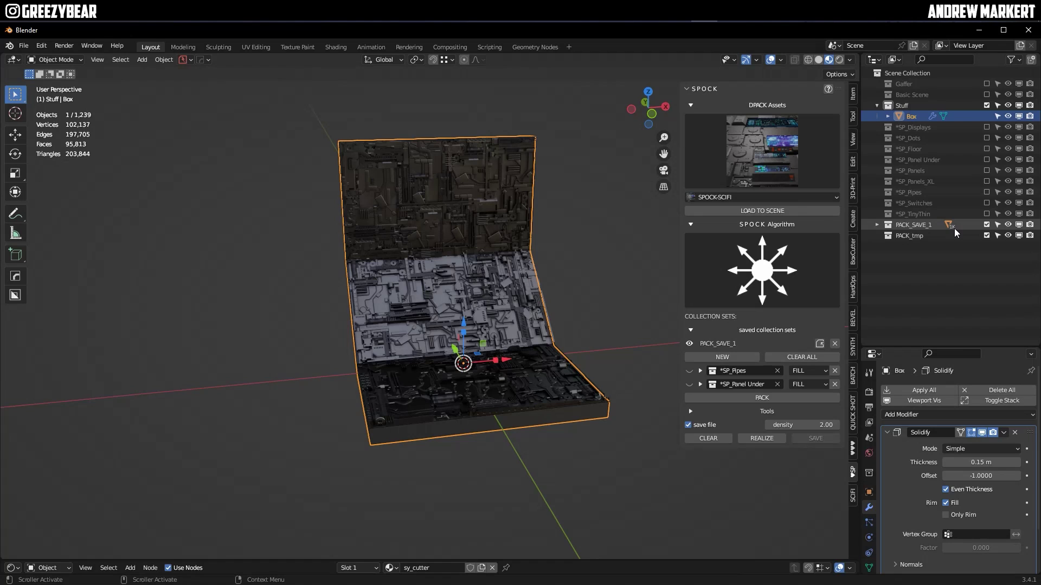
# Step: Add a new collection set that uses *SP_Dots, with its type kept as INSTANCES
pyautogui.click(712, 360)
pyautogui.click(714, 397)
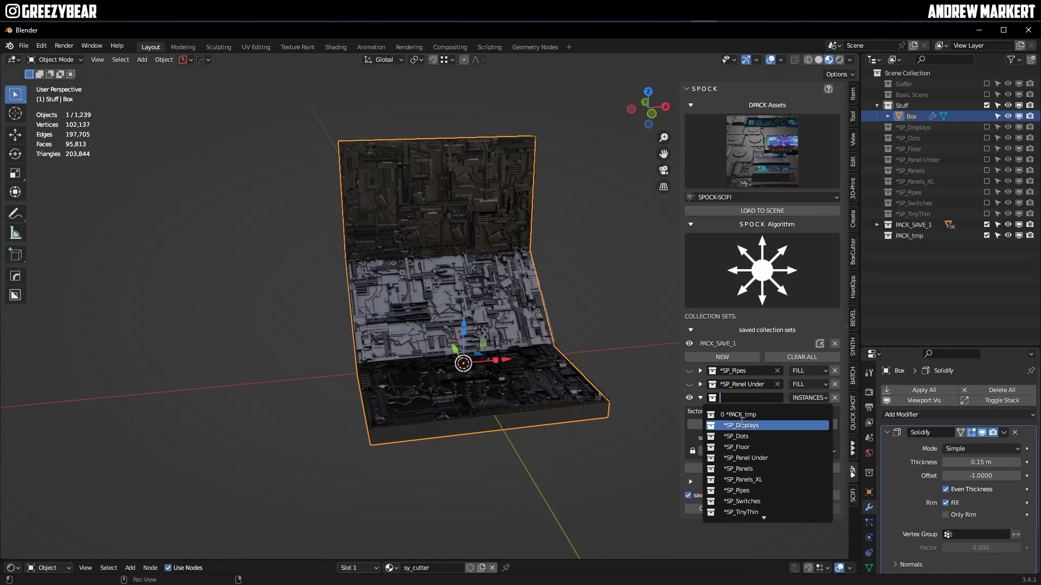
pyautogui.click(742, 436)
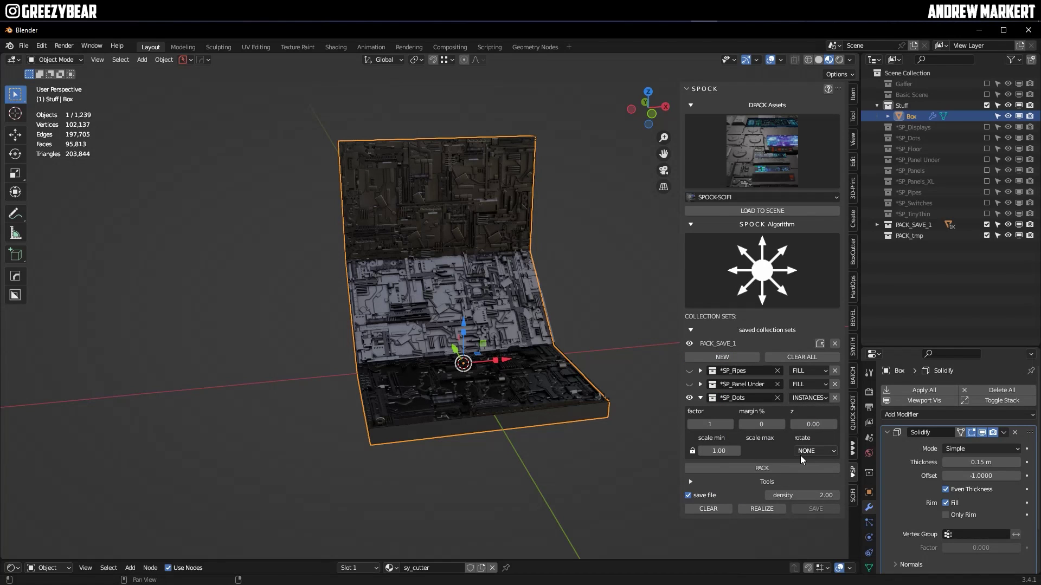
pyautogui.click(814, 399)
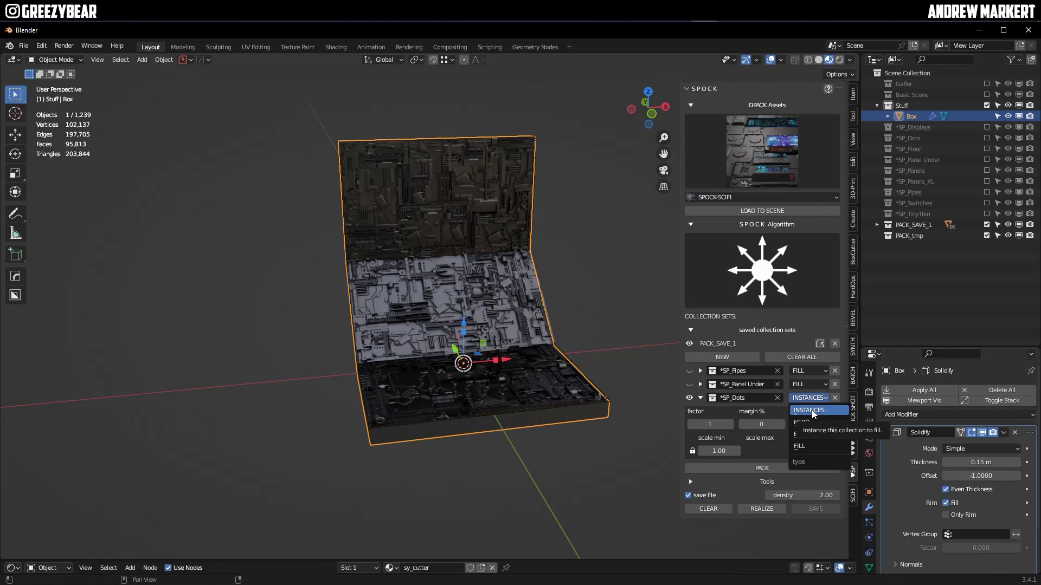
pyautogui.click(810, 410)
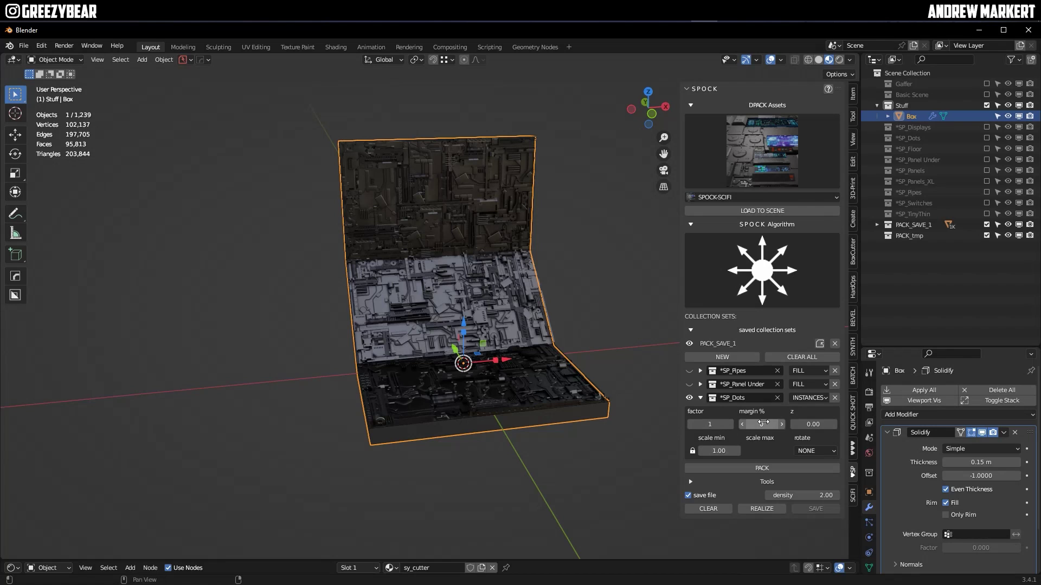
# Step: Set the *SP_Dots margin to 10 % and its scale to 2.00, then pack the dots onto the box
pyautogui.click(755, 416)
pyautogui.press('Return')
pyautogui.click(726, 451)
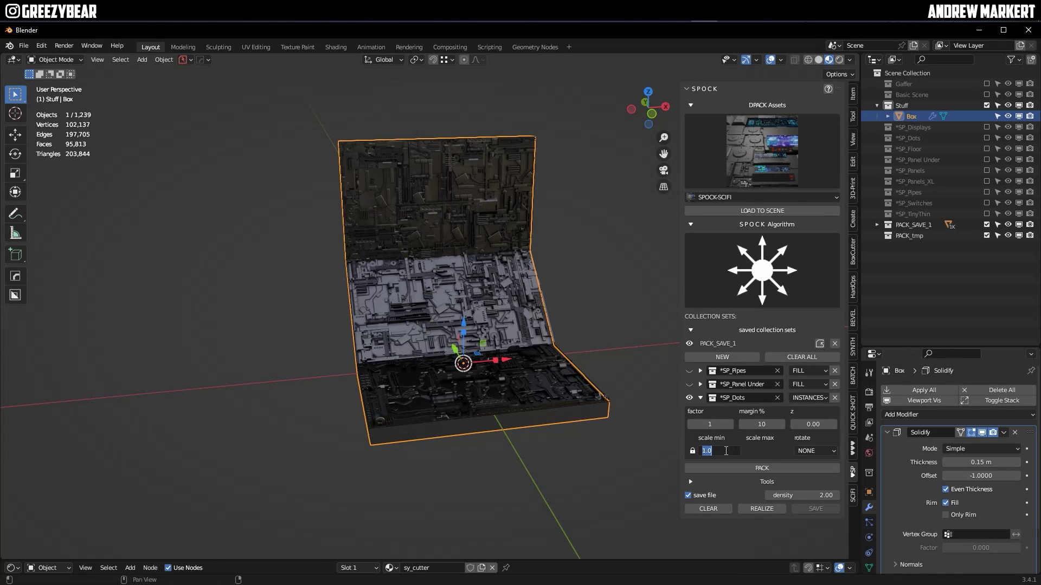
pyautogui.write('2')
pyautogui.press('Return')
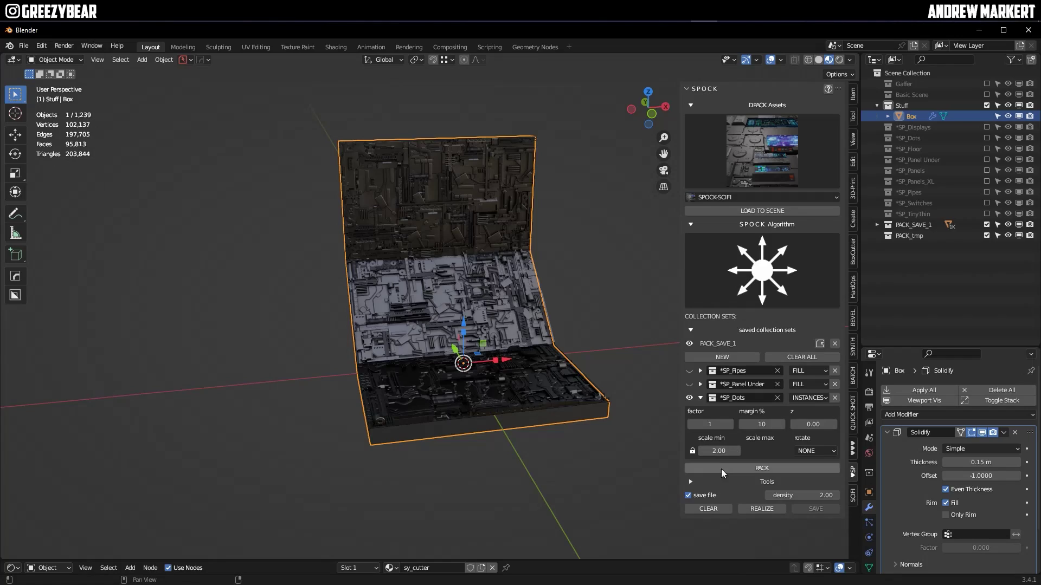
pyautogui.click(720, 469)
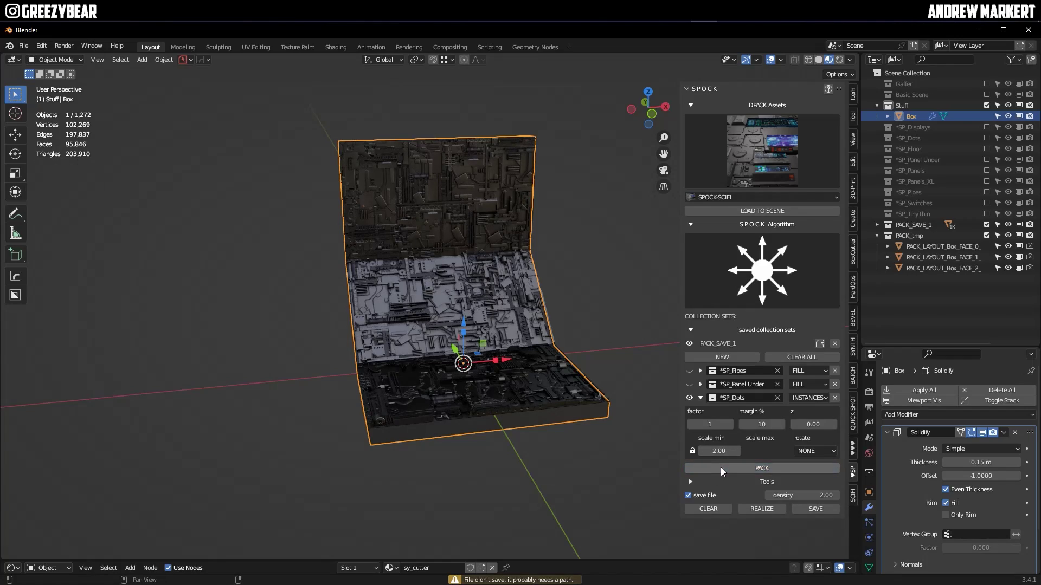
# Step: Set the *SP_Dots z offset to 0.10, repack, and check the height of the dots above the surface
pyautogui.scroll(10, 427, 239)
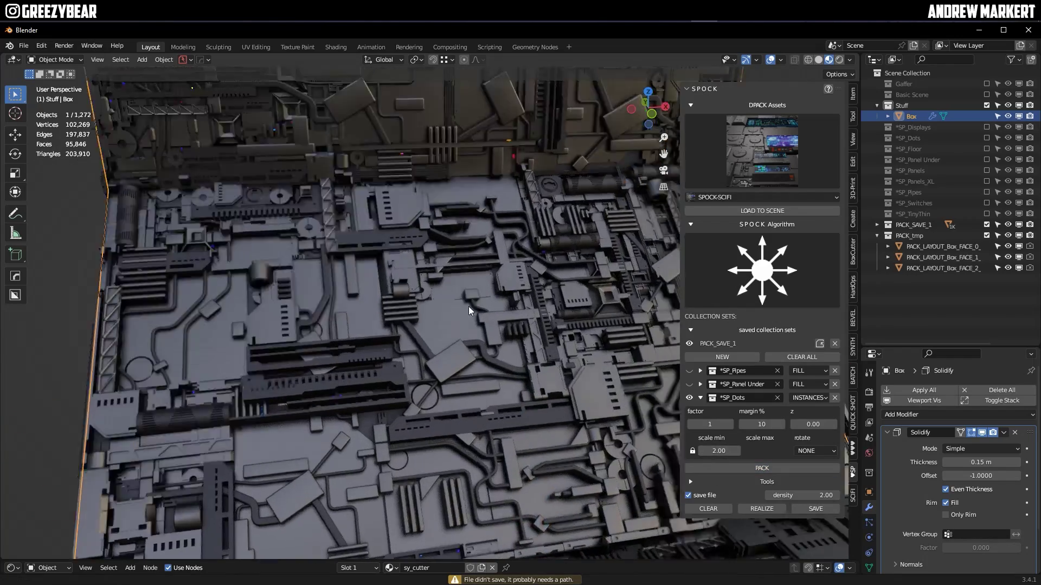
pyautogui.moveTo(468, 310); pyautogui.dragTo(490, 432, button='middle')
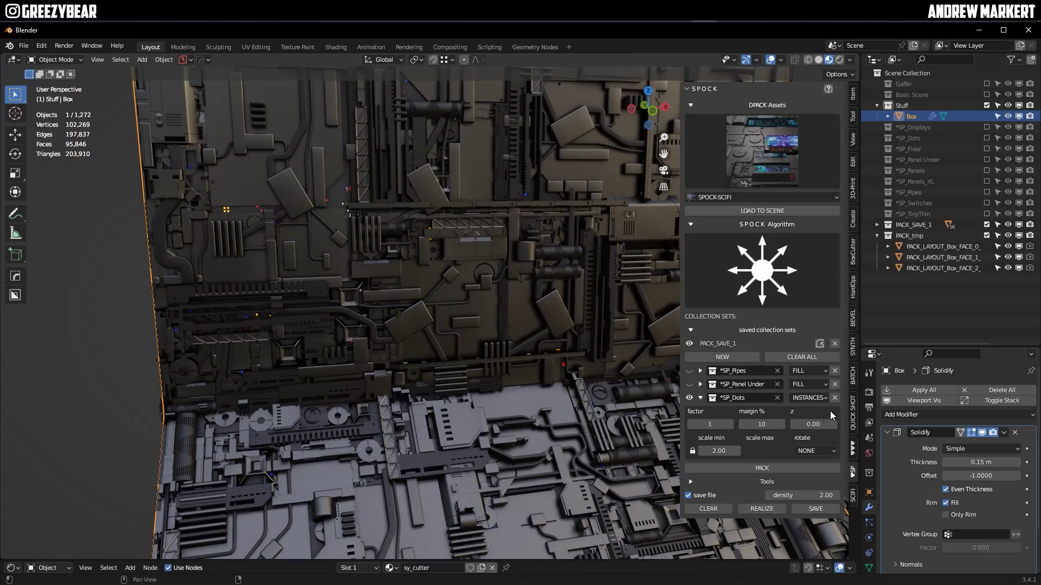
pyautogui.click(815, 425)
pyautogui.press('BackSpace')
pyautogui.write('0.1')
pyautogui.press('Return')
pyautogui.click(739, 468)
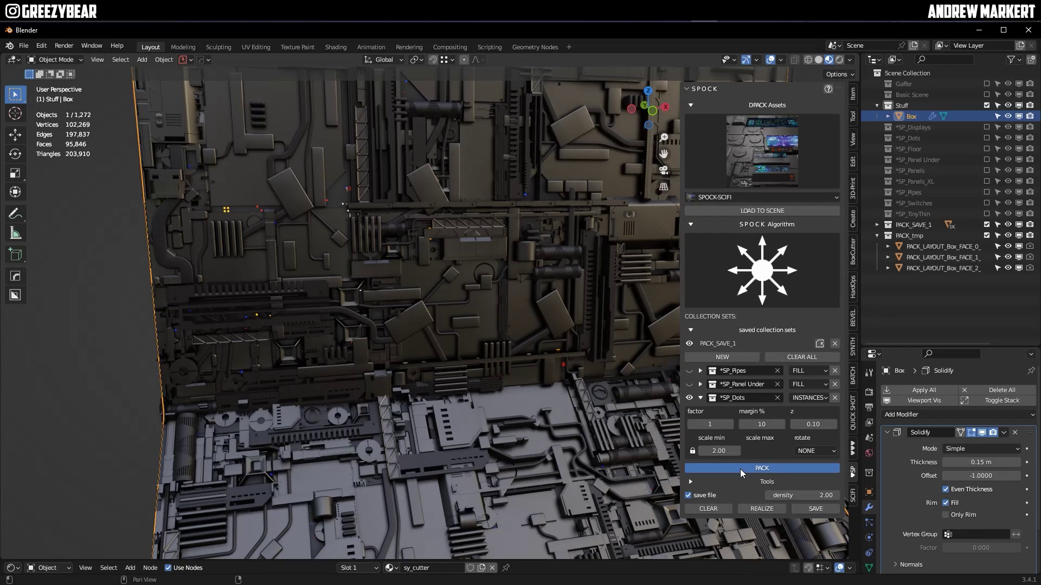
pyautogui.moveTo(542, 374); pyautogui.dragTo(534, 339, button='middle')
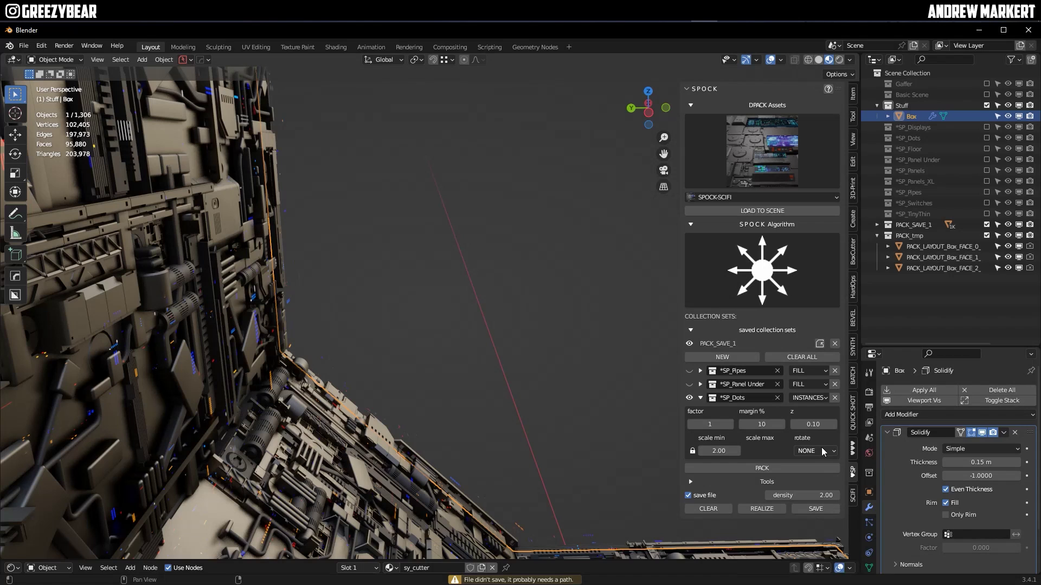
# Step: Set the z offset of the *SP_Dots set to 0.01 and repack the dots
pyautogui.click(813, 425)
pyautogui.press('BackSpace')
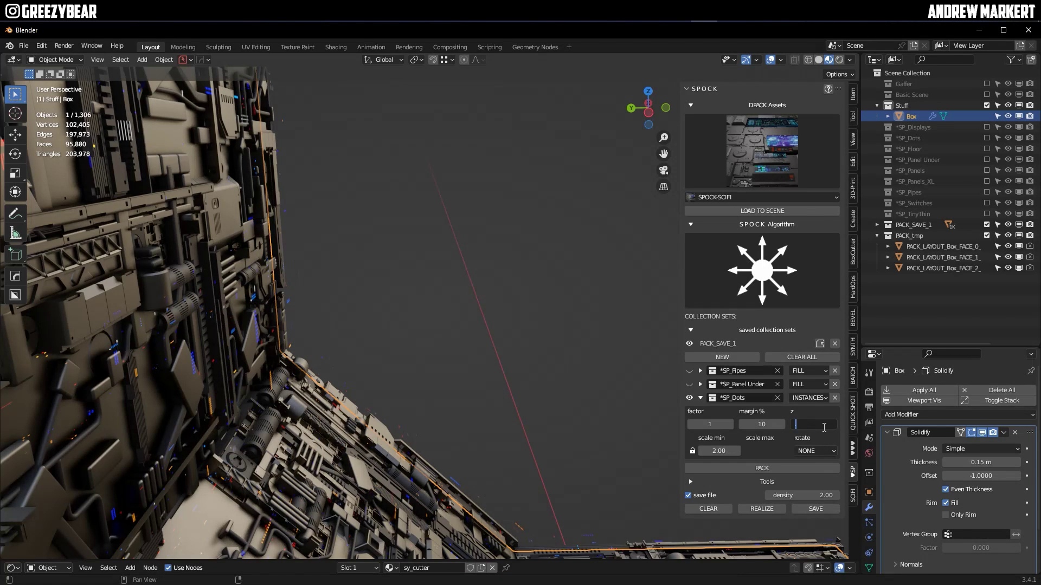
pyautogui.press('Return')
pyautogui.click(742, 468)
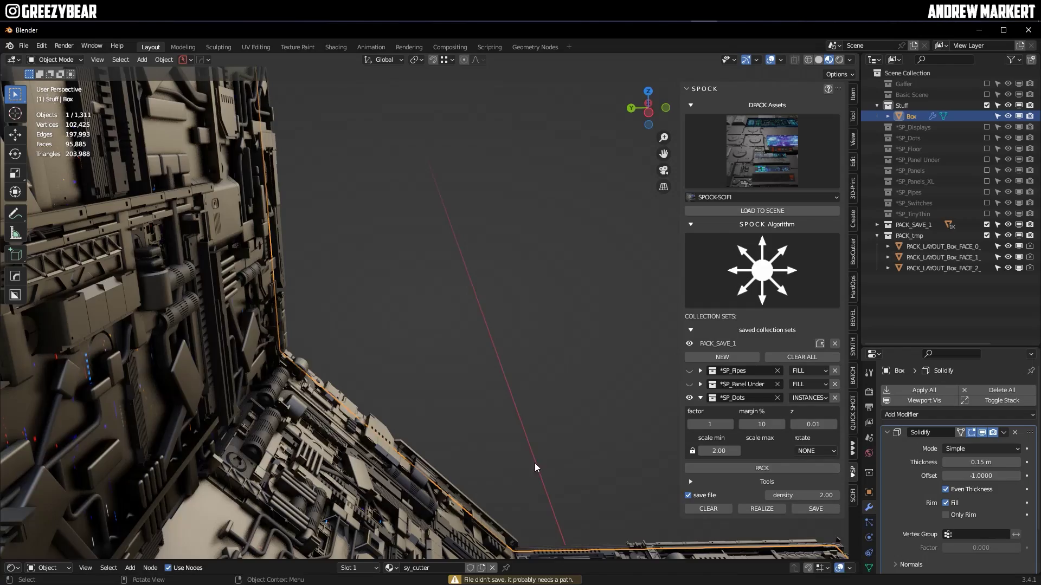
pyautogui.moveTo(542, 411); pyautogui.dragTo(434, 501, button='middle')
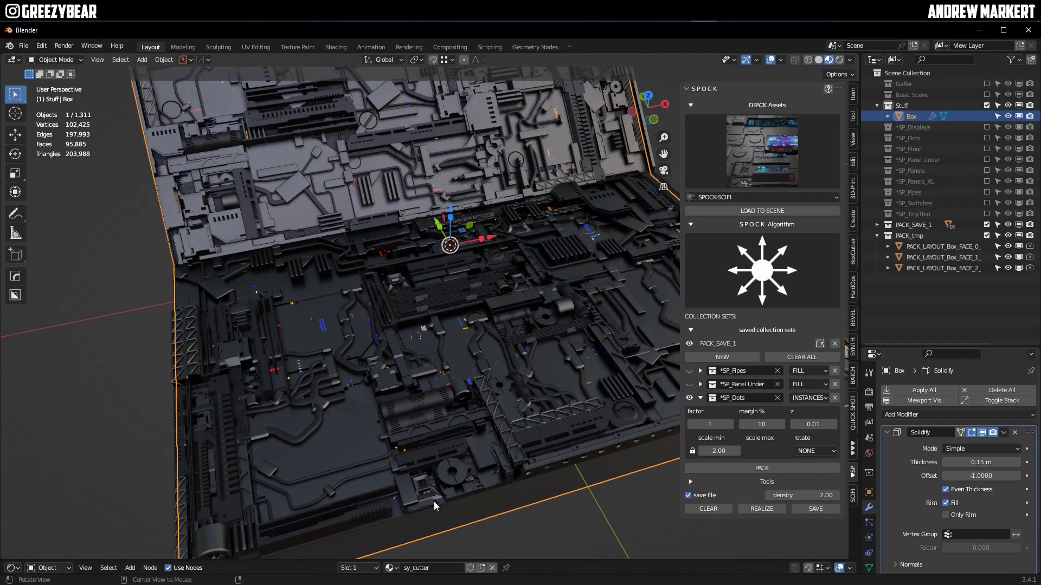
# Step: Enlarge the Shader Editor and assign the cw-random-dots material to the box
pyautogui.moveTo(451, 559); pyautogui.dragTo(450, 297)
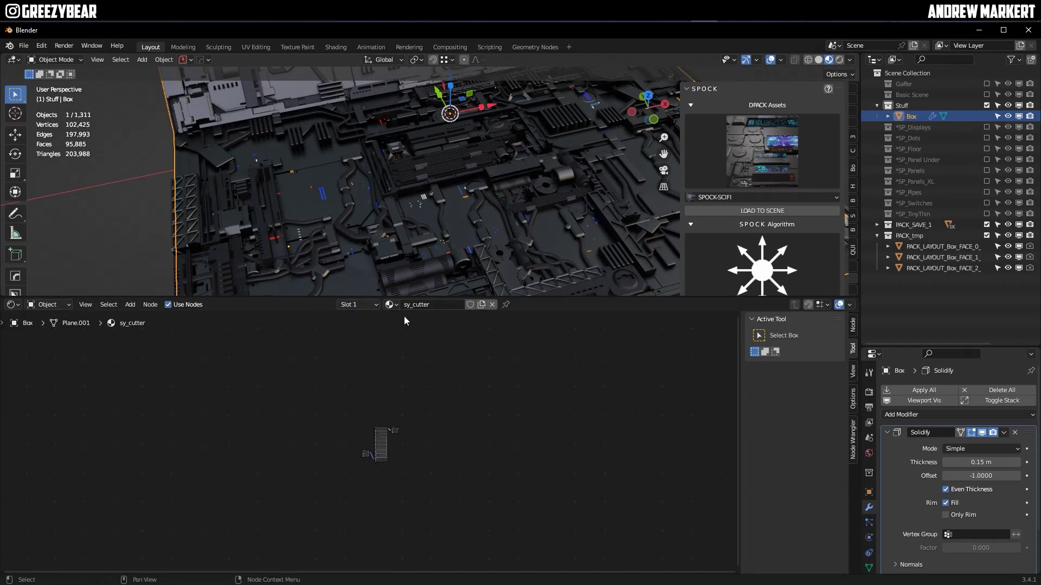
pyautogui.click(389, 304)
pyautogui.scroll(5, 427, 317)
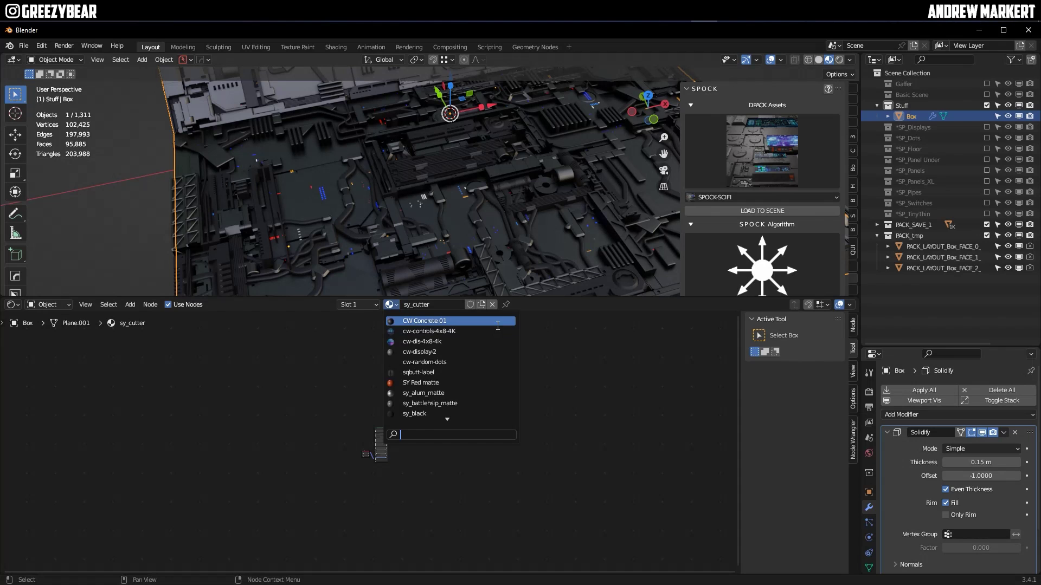
pyautogui.click(441, 362)
# Step: Set the Emission node's strength in the cw-random-dots material to 50
pyautogui.scroll(6, 369, 409)
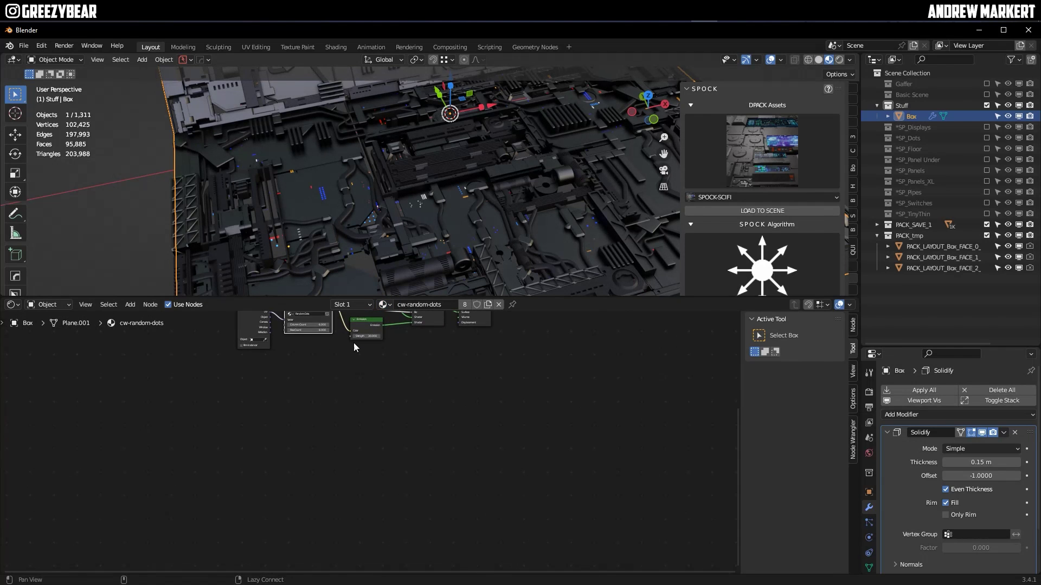
pyautogui.moveTo(353, 343); pyautogui.dragTo(325, 477, button='middle')
pyautogui.scroll(6, 326, 477)
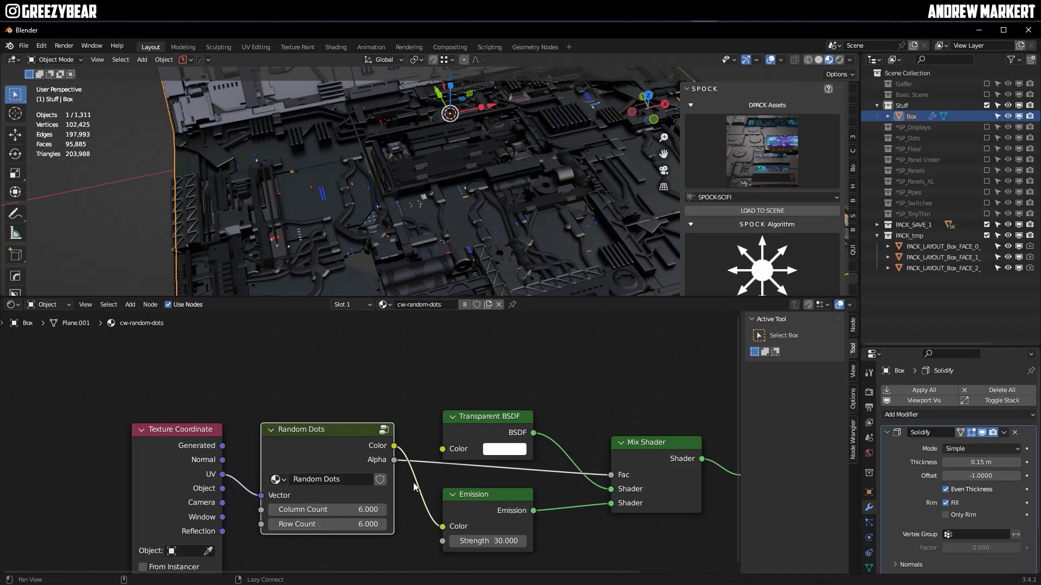
pyautogui.moveTo(414, 486); pyautogui.dragTo(354, 422, button='middle')
pyautogui.click(444, 478)
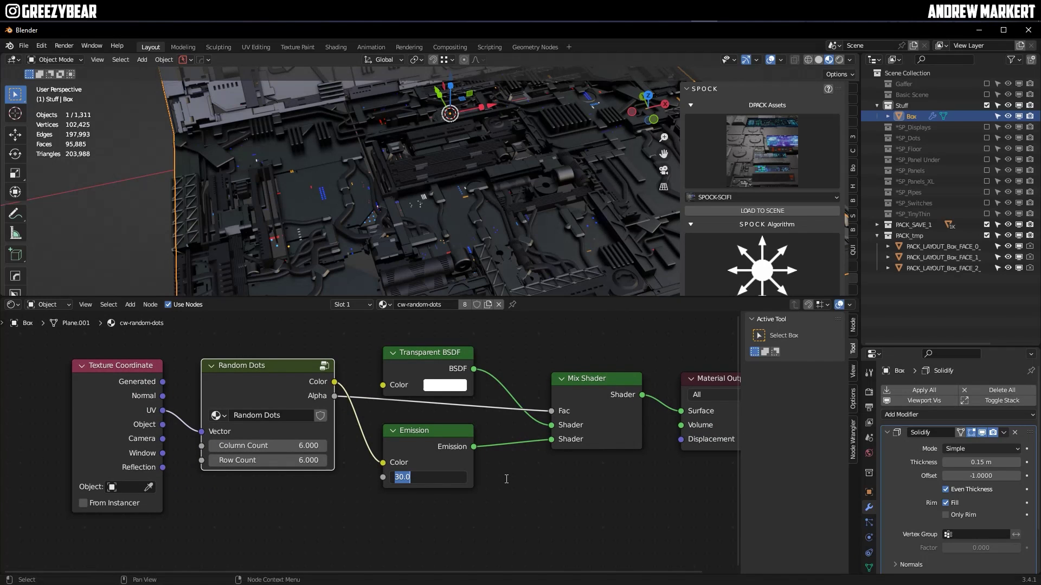
pyautogui.write('50')
pyautogui.press('Return')
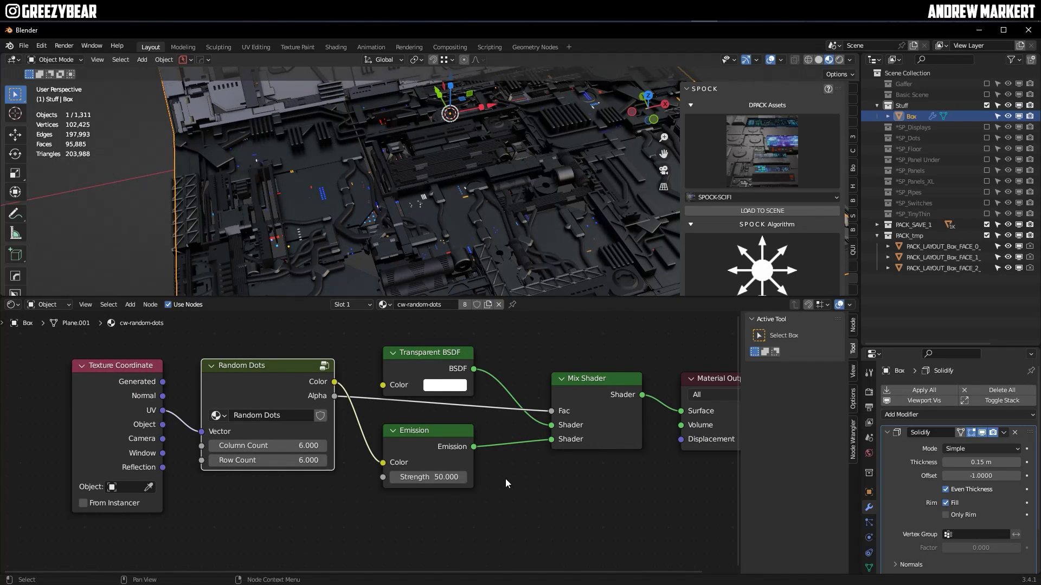
# Step: Assign the sy_rubber material to the box and shrink the Shader Editor out of the way
pyautogui.click(384, 305)
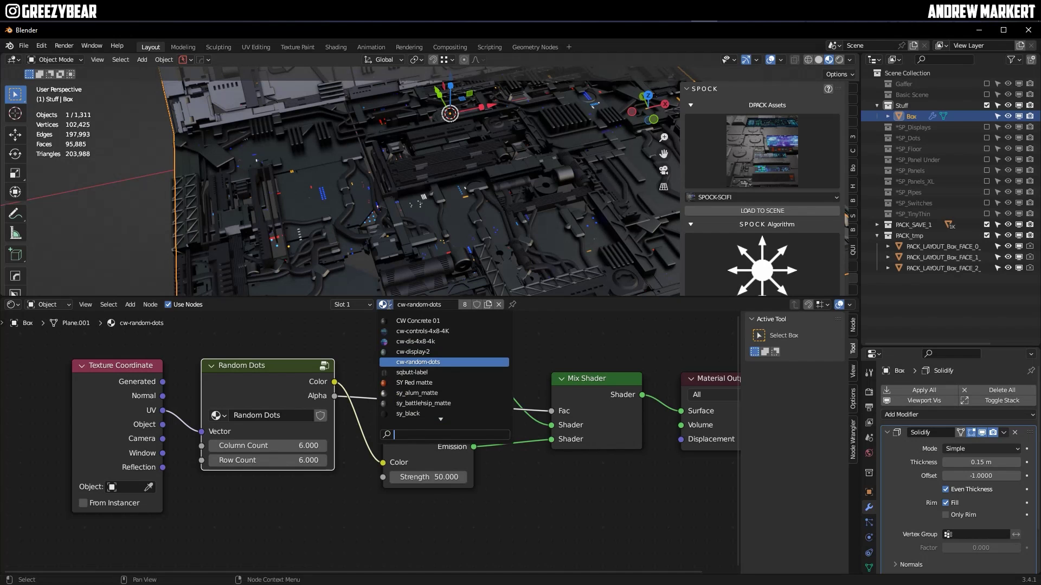
pyautogui.scroll(-9, 426, 429)
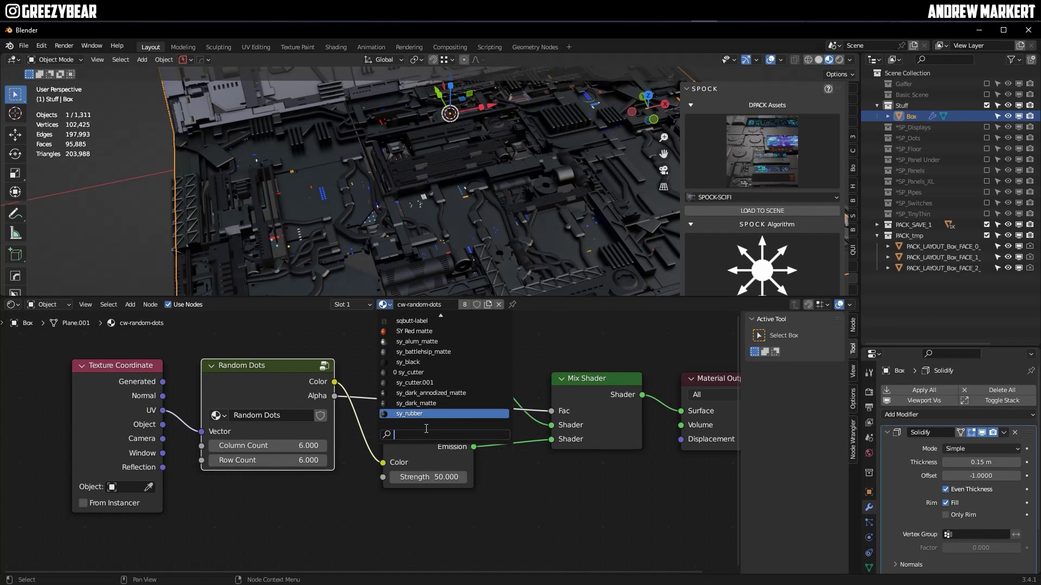
pyautogui.click(417, 414)
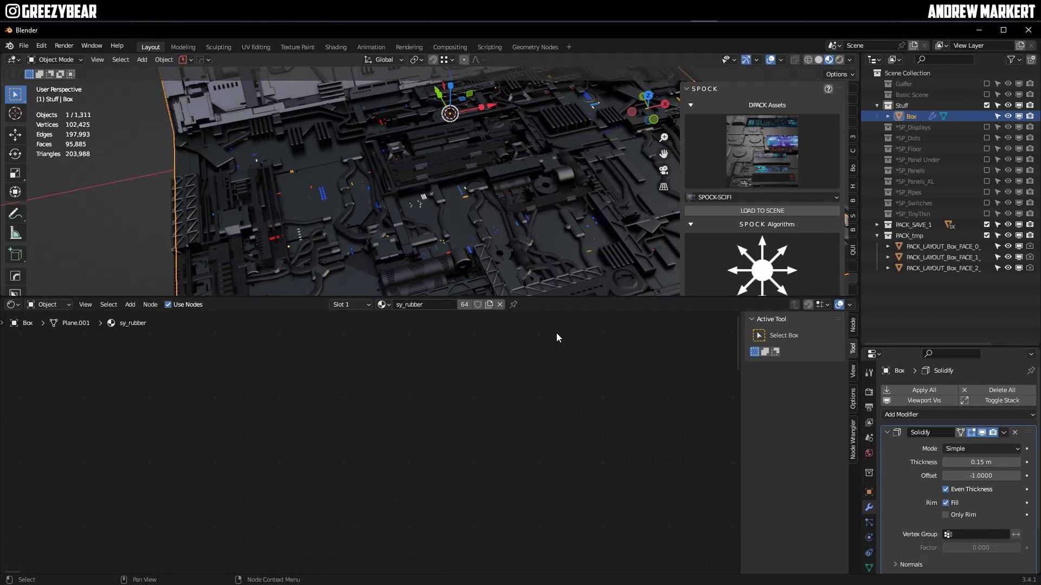
pyautogui.moveTo(583, 297); pyautogui.dragTo(546, 580)
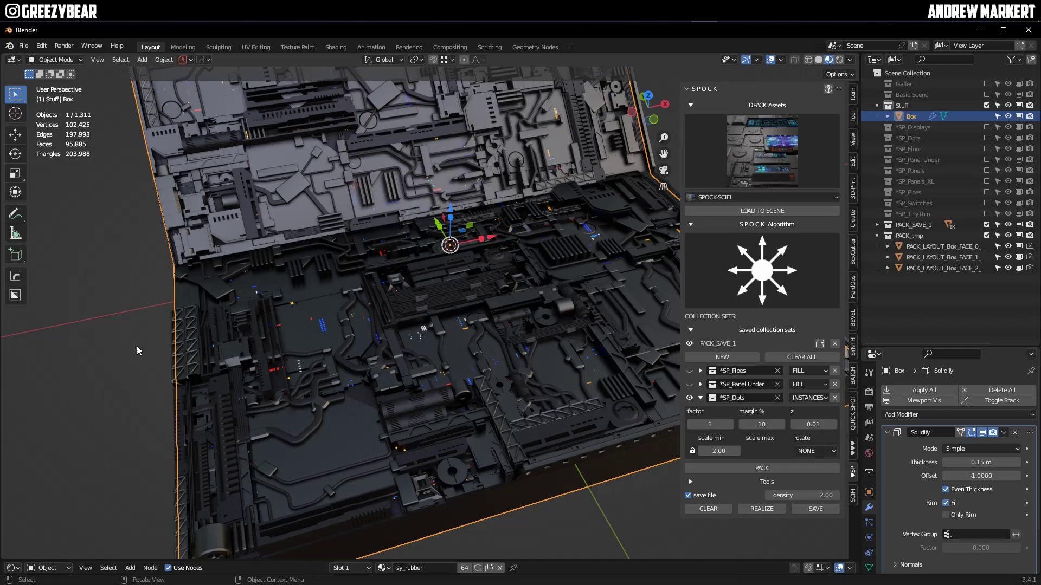
# Step: Inspect the box's sides, clear the selection, and save the packed dots layout as a second saved set
pyautogui.moveTo(490, 317); pyautogui.dragTo(189, 336, button='middle')
pyautogui.click(168, 335)
pyautogui.scroll(-5, 188, 336)
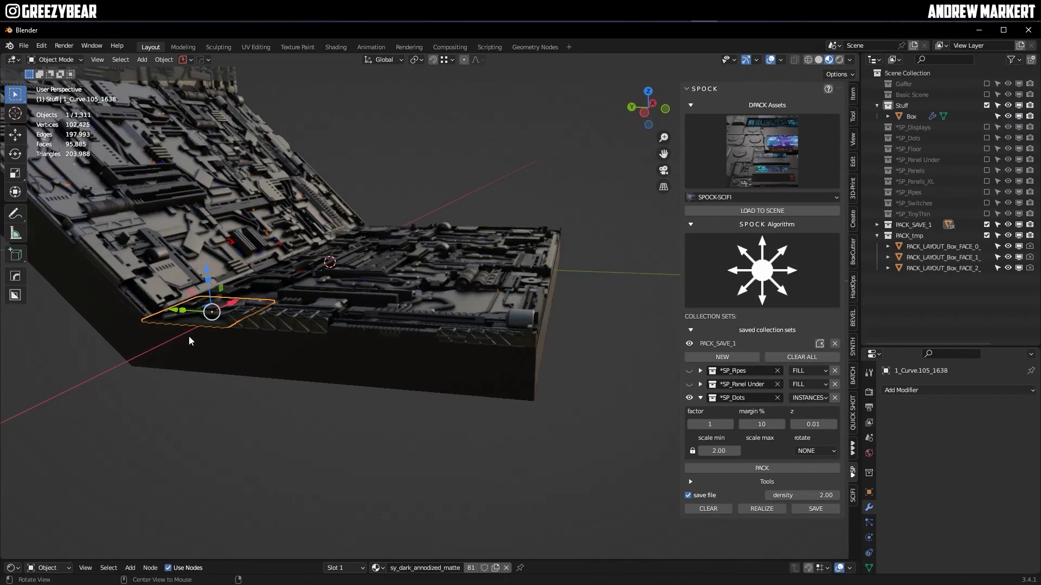
pyautogui.click(203, 369)
pyautogui.moveTo(509, 438); pyautogui.dragTo(533, 287, button='middle')
pyautogui.click(532, 287)
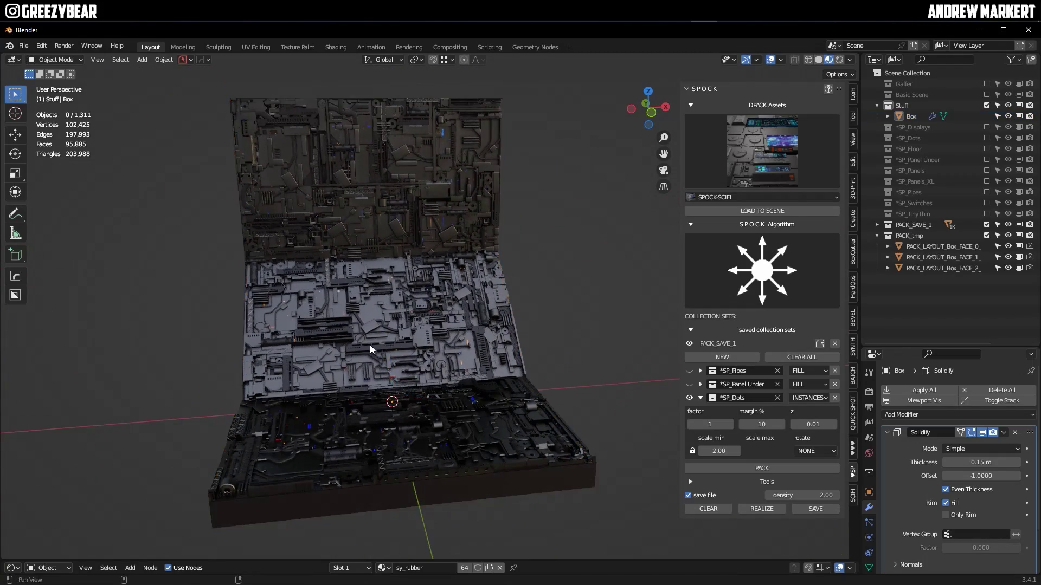
pyautogui.keyDown('shift'); pyautogui.moveTo(370, 345); pyautogui.dragTo(510, 330, button='middle'); pyautogui.keyUp('shift')
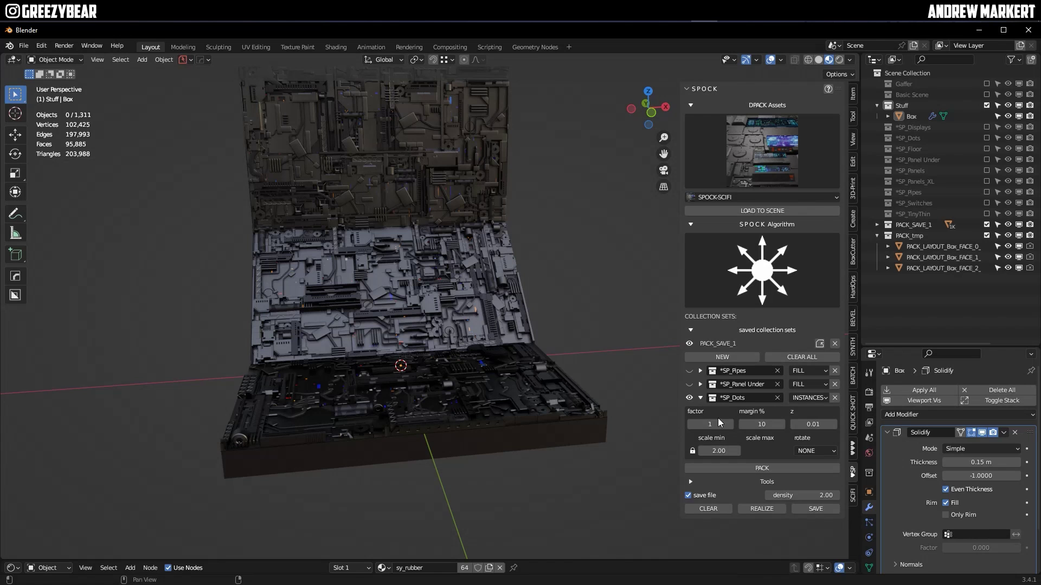
pyautogui.click(817, 509)
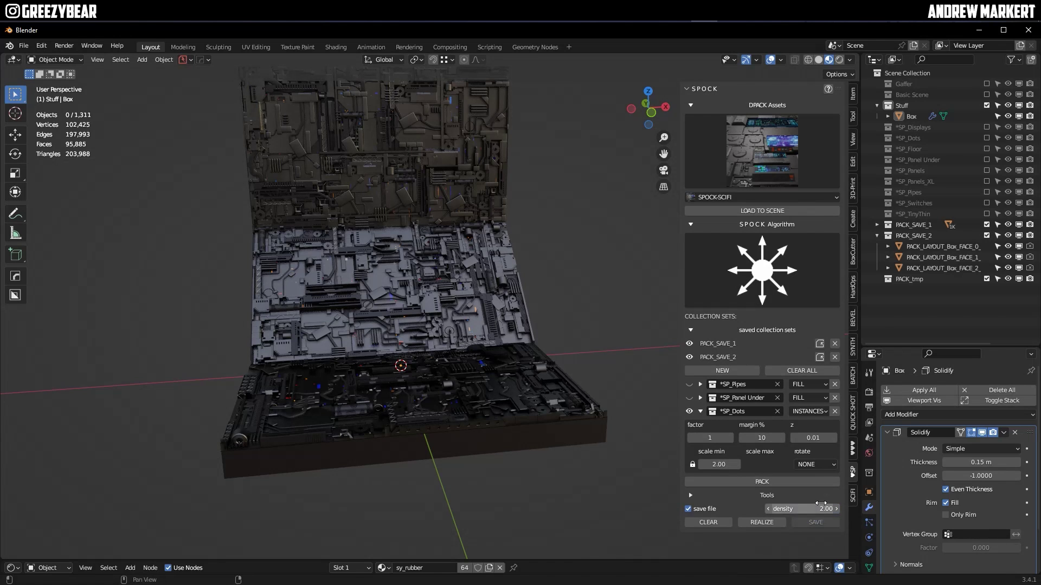
# Step: Collapse the *SP_Dots settings, switch the box to Edit Mode and select its upper vertical wall face
pyautogui.click(700, 411)
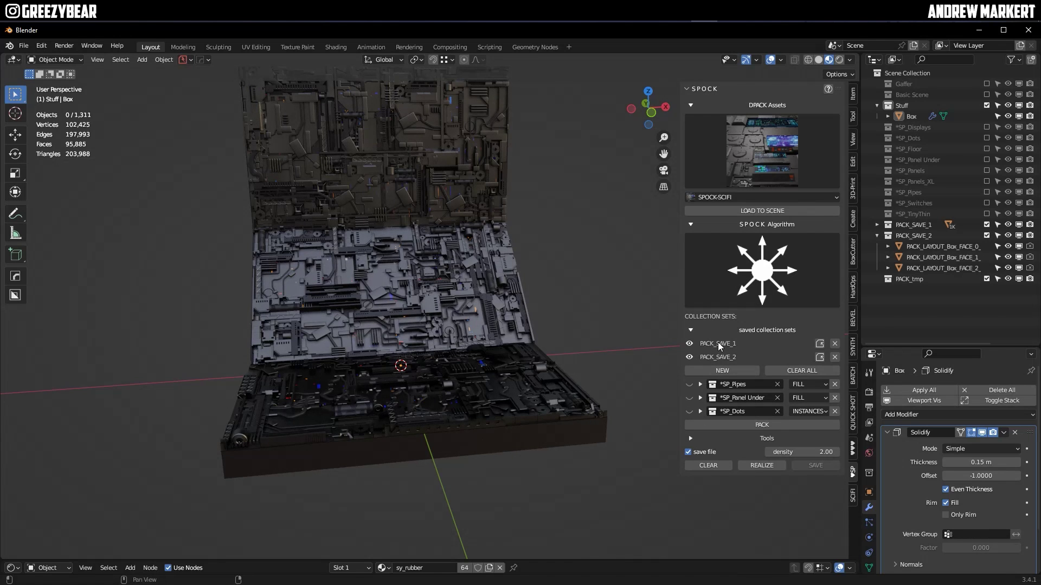
pyautogui.moveTo(550, 318); pyautogui.dragTo(348, 378, button='middle')
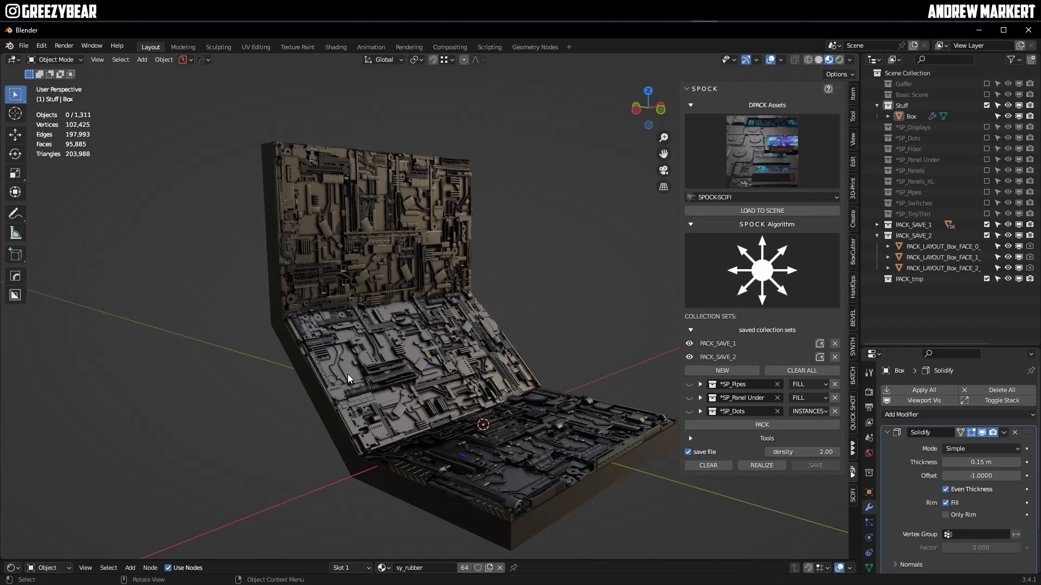
pyautogui.click(348, 378)
pyautogui.click(320, 401)
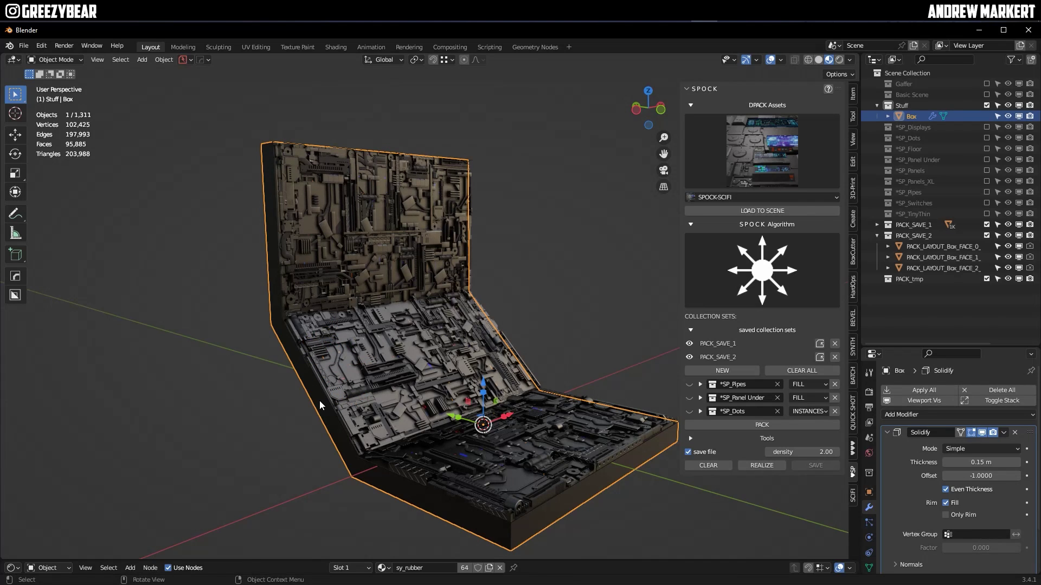
pyautogui.hotkey('ctrl', 'Tab')
pyautogui.click(402, 402)
pyautogui.click(368, 244)
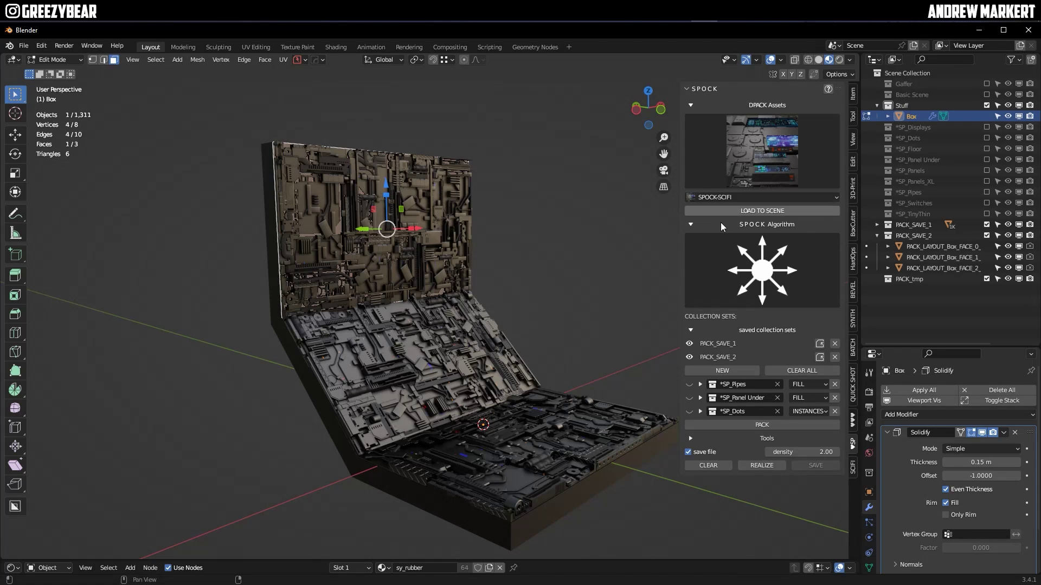
# Step: Add a new collection set using *SP_Panels_XL with the type INSTANCES
pyautogui.click(706, 372)
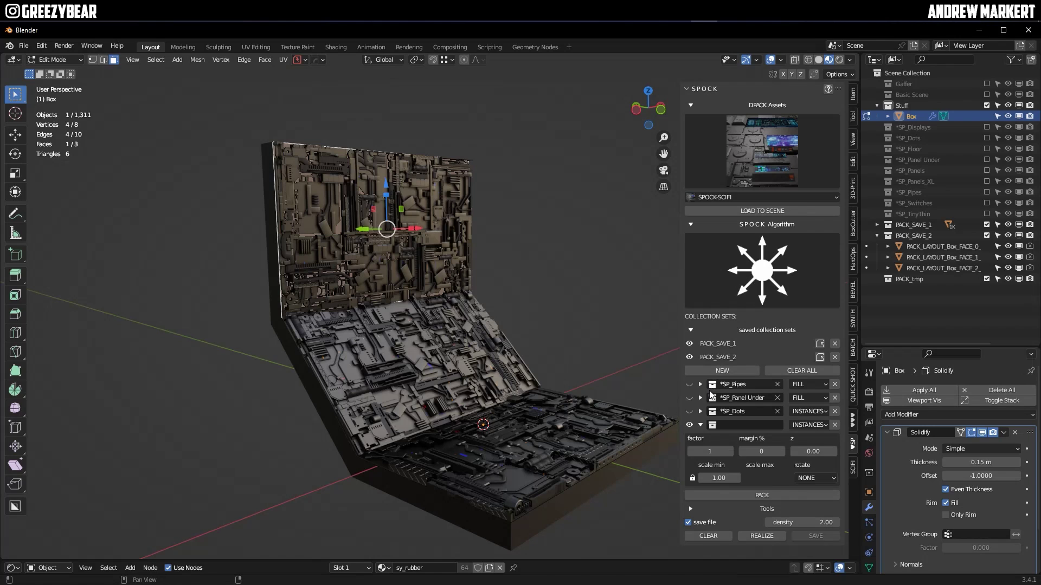
pyautogui.click(713, 426)
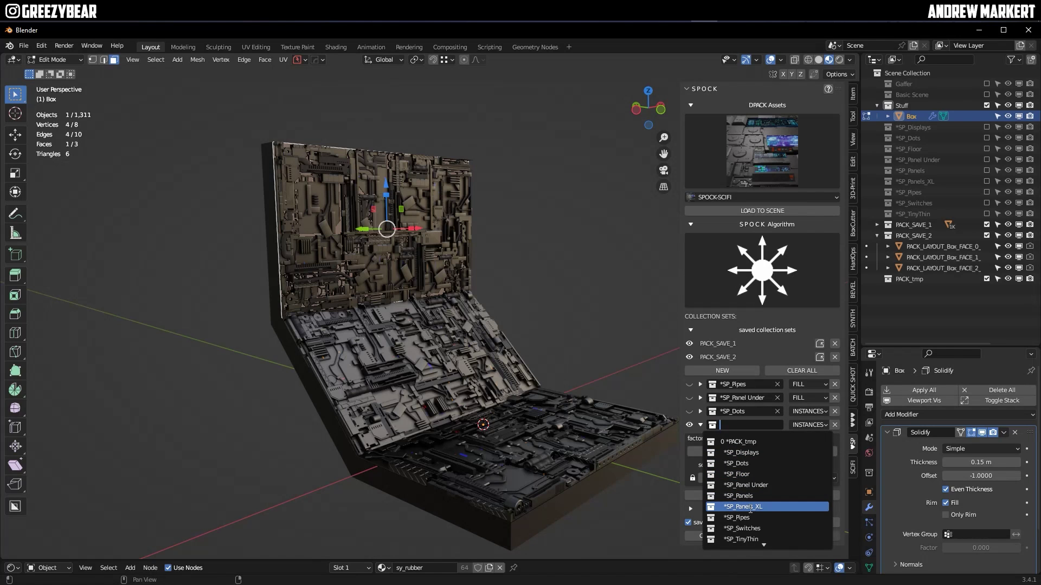
pyautogui.click(786, 508)
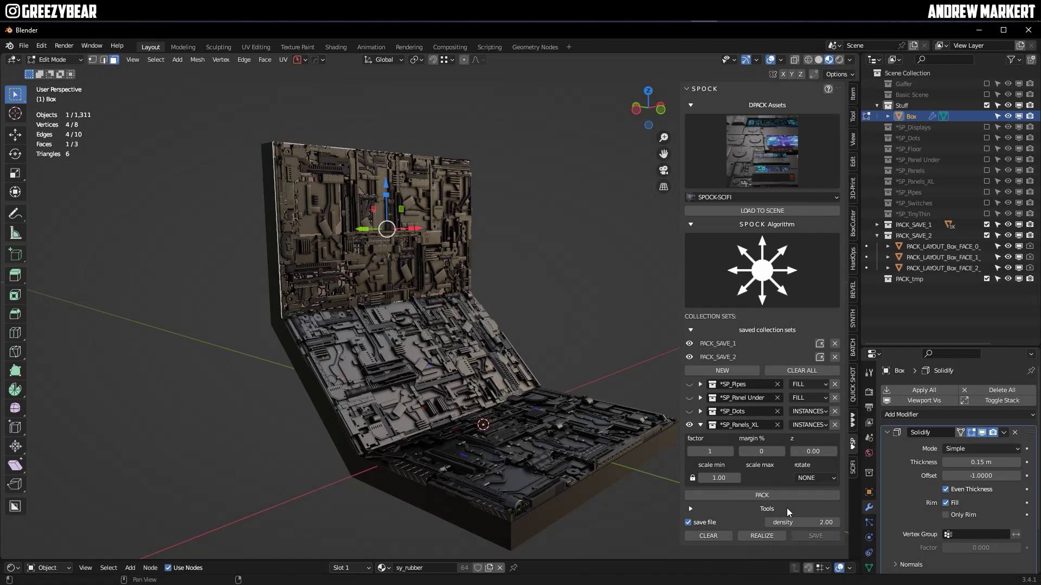
pyautogui.click(818, 426)
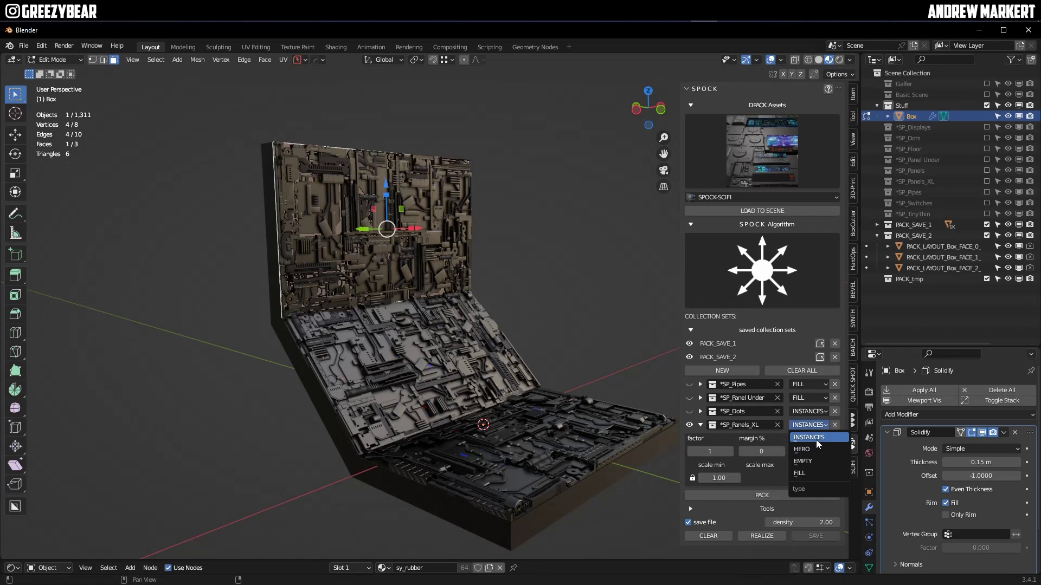
pyautogui.click(817, 438)
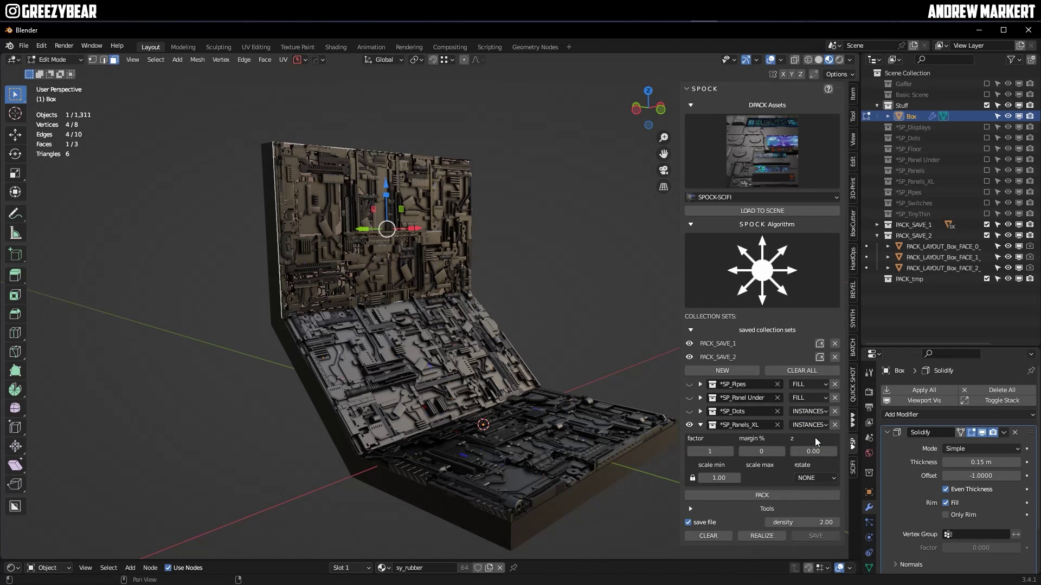
# Step: Set the *SP_Panels_XL factor to 5 and minimum scale to 0.90, and pack the panels onto the selected wall face
pyautogui.click(722, 455)
pyautogui.write('5')
pyautogui.press('Return')
pyautogui.click(718, 478)
pyautogui.press('BackSpace')
pyautogui.press('Return')
pyautogui.click(705, 494)
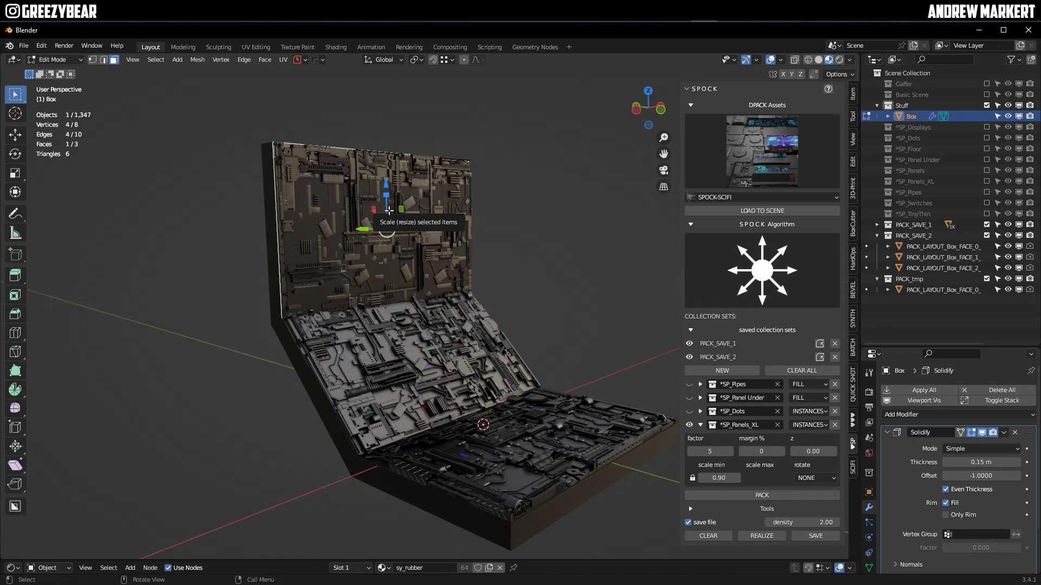
# Step: Hide the saved pack layouts and repack the large panels with the SHORT SORTED algorithm
pyautogui.click(690, 343)
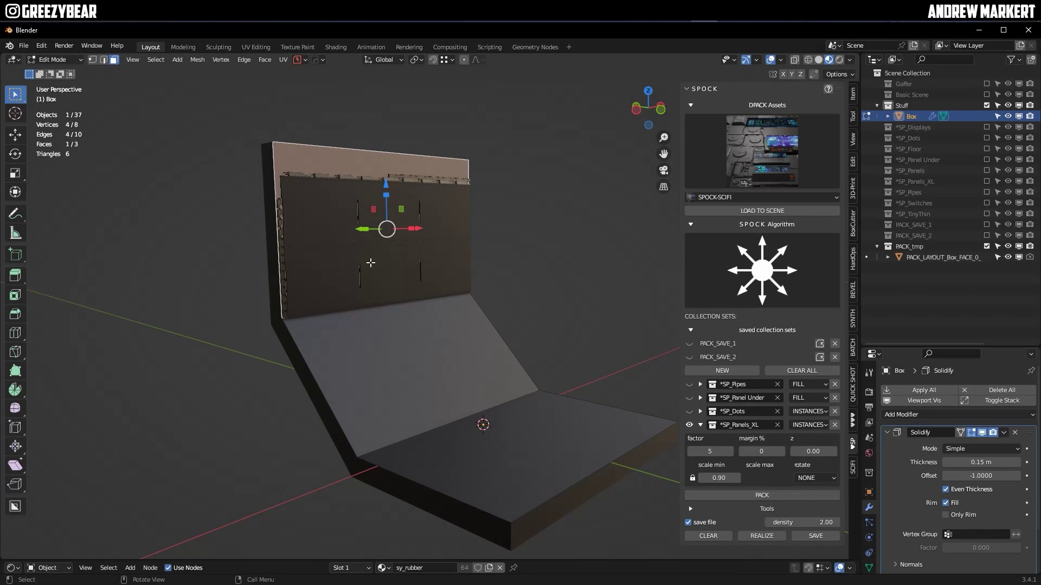
pyautogui.moveTo(392, 242); pyautogui.dragTo(360, 239, button='middle')
pyautogui.click(766, 273)
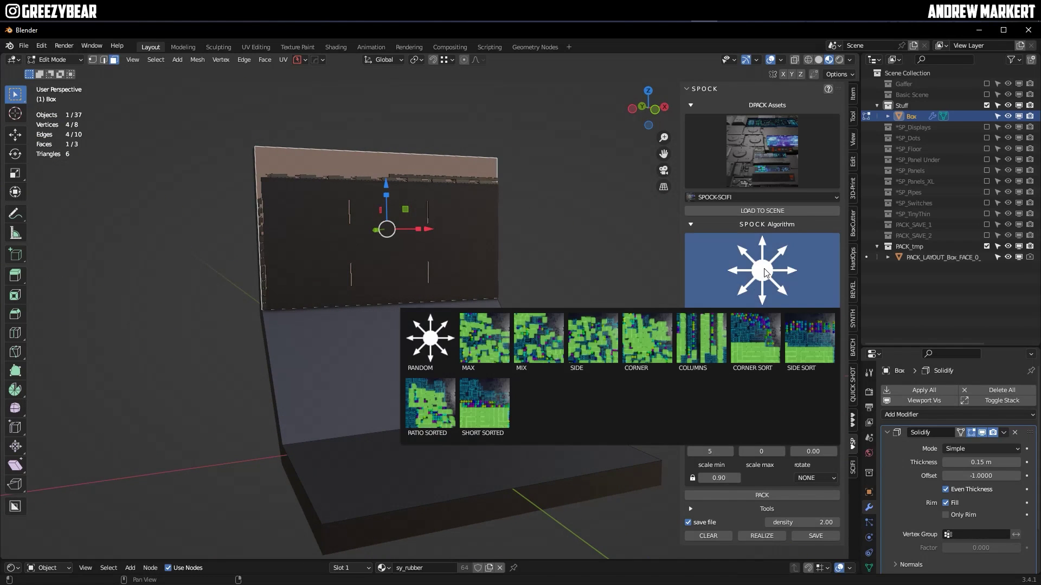
pyautogui.click(484, 404)
pyautogui.click(773, 498)
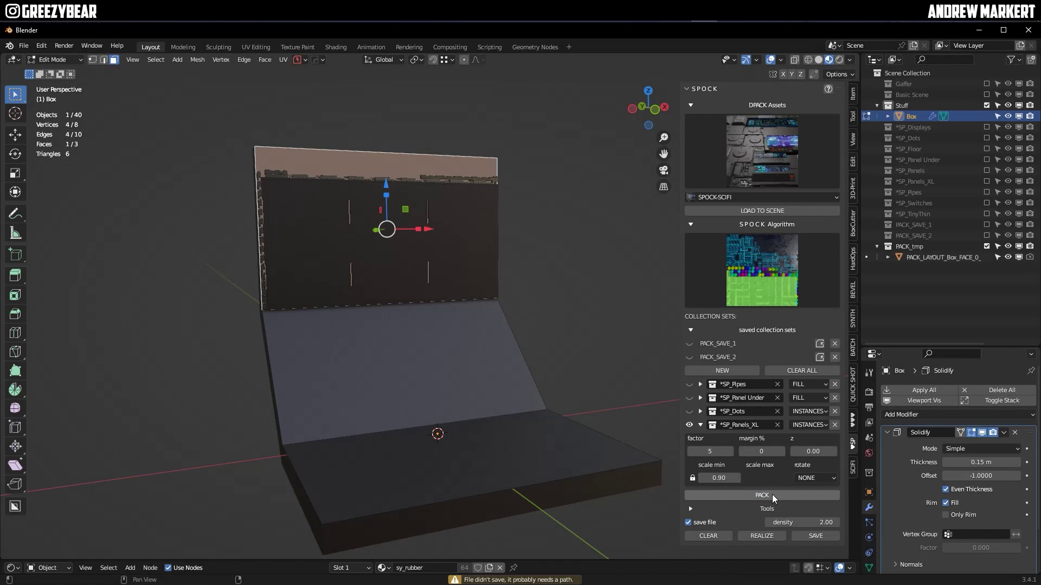
# Step: Show both saved layouts again, store the packed large panels as a third saved set and collapse the *SP_Panels_XL settings
pyautogui.moveTo(460, 260); pyautogui.dragTo(672, 285, button='middle')
pyautogui.click(689, 357)
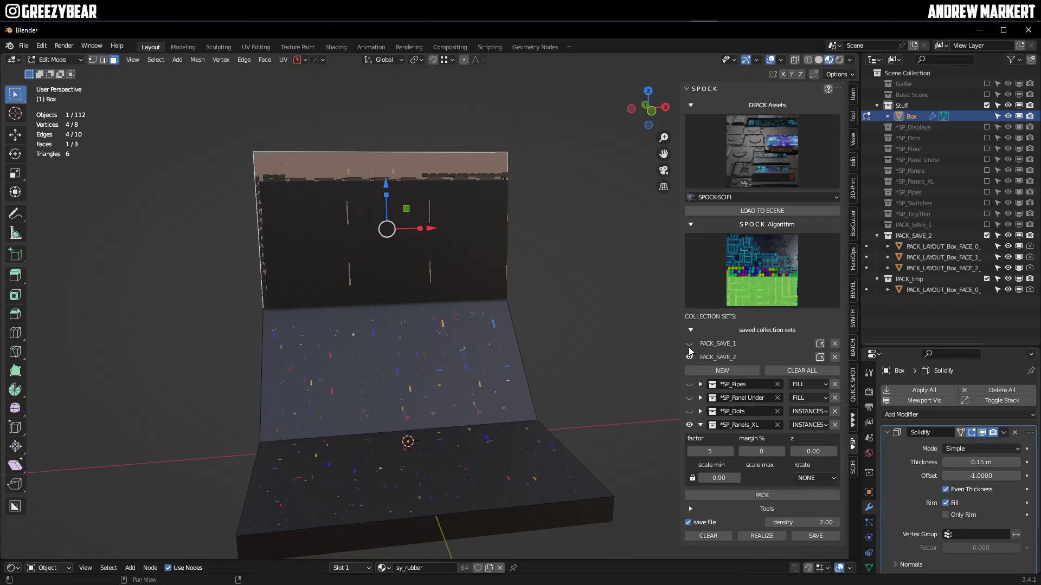
pyautogui.click(688, 344)
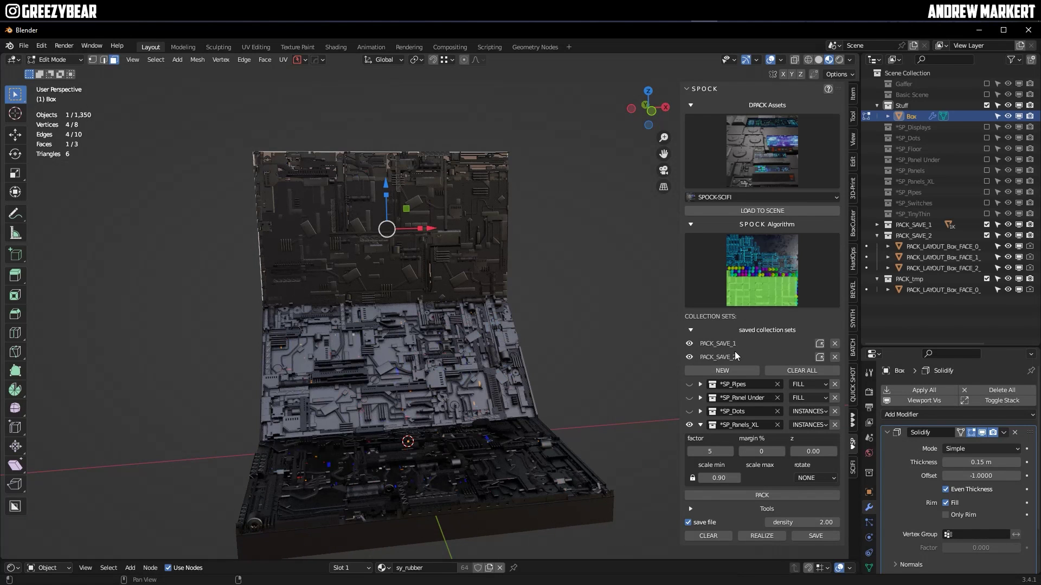
pyautogui.click(815, 536)
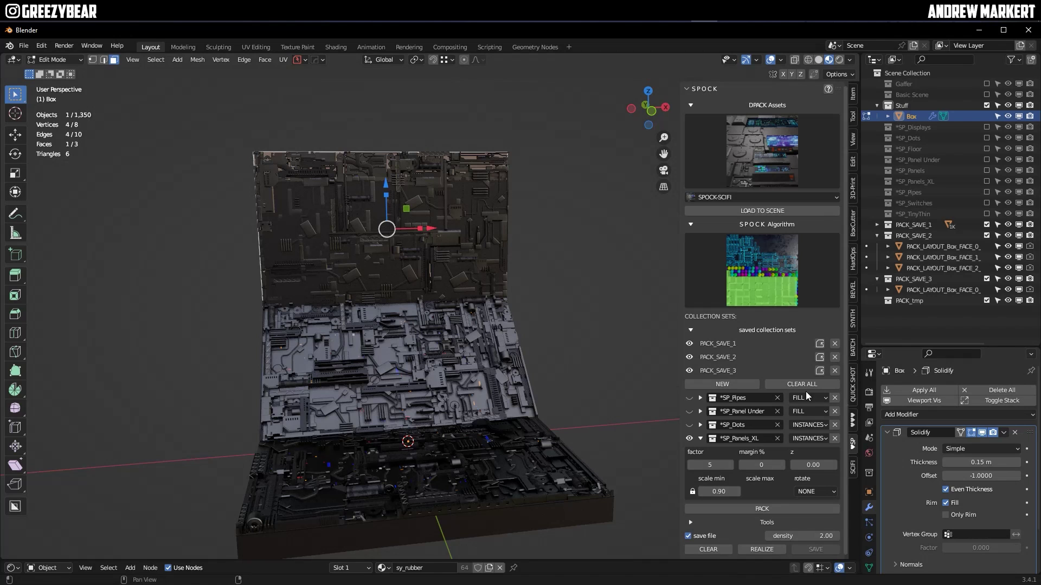
pyautogui.click(699, 439)
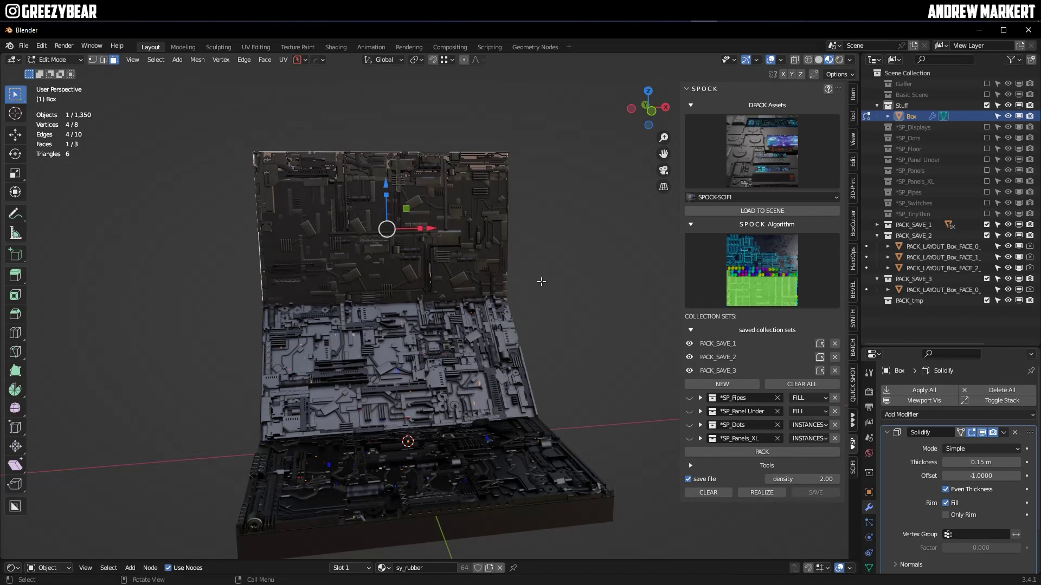
# Step: Add another collection set and assign the *SP_Displays collection to it
pyautogui.moveTo(539, 279); pyautogui.dragTo(360, 172, button='middle')
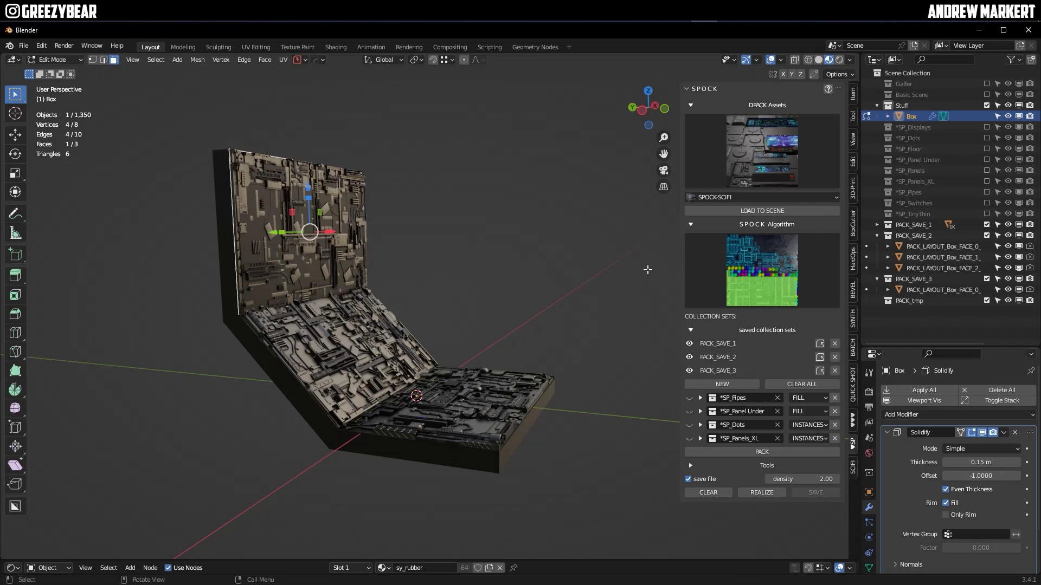
pyautogui.click(704, 385)
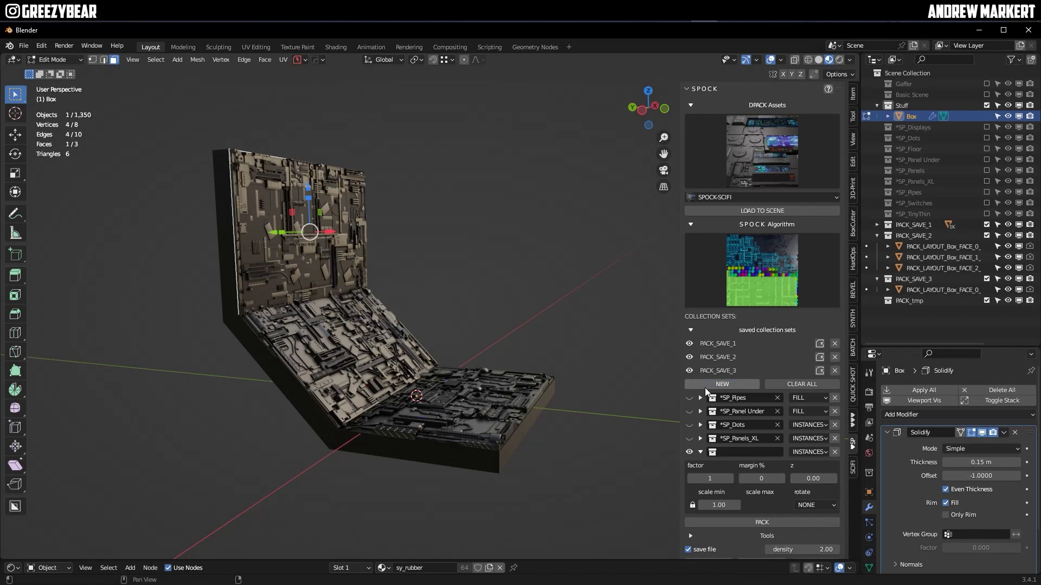
pyautogui.click(720, 455)
pyautogui.click(754, 470)
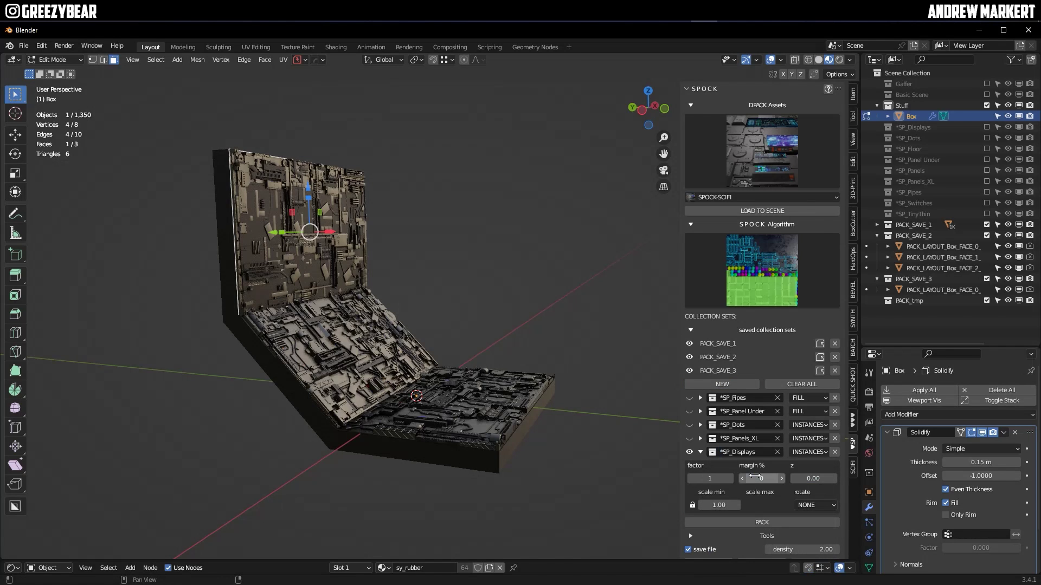
pyautogui.scroll(-3, 560, 367)
pyautogui.scroll(6, 559, 367)
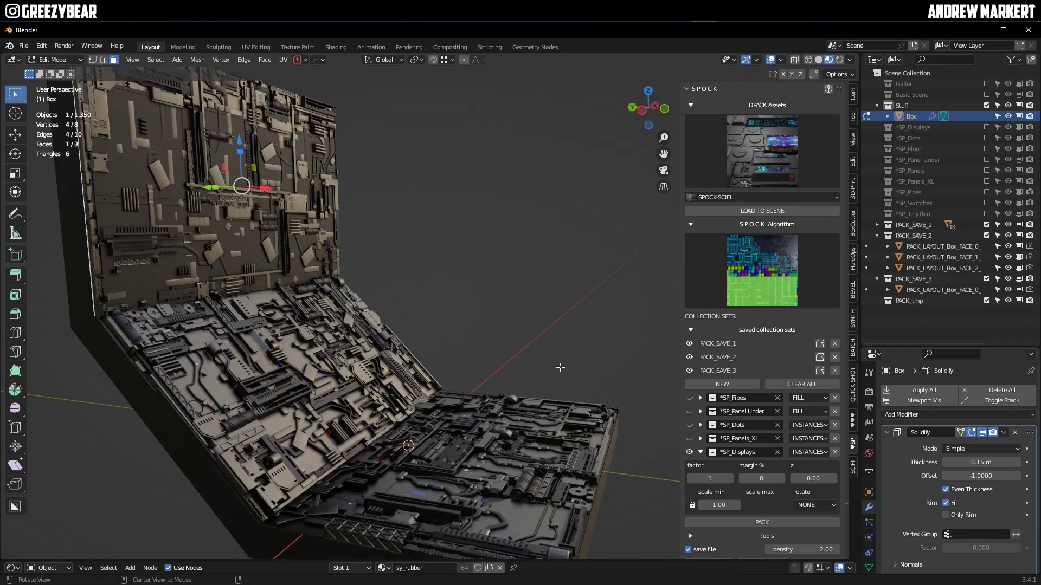
pyautogui.moveTo(560, 367); pyautogui.dragTo(656, 384, button='middle')
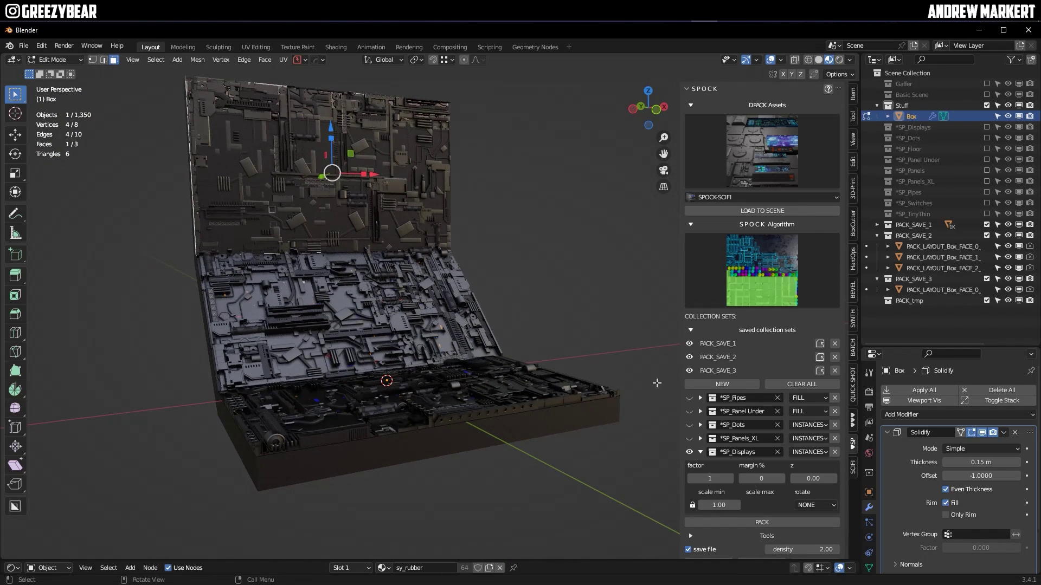
# Step: Add a collection set for *SP_Switches and keep both the displays and switches sets on the type INSTANCES
pyautogui.click(724, 385)
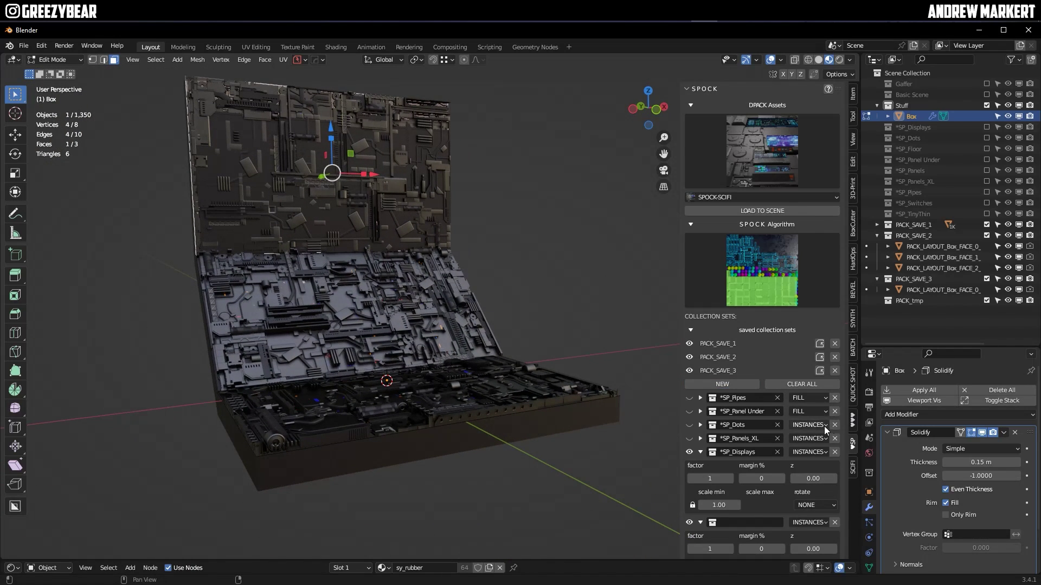
pyautogui.scroll(-4, 822, 431)
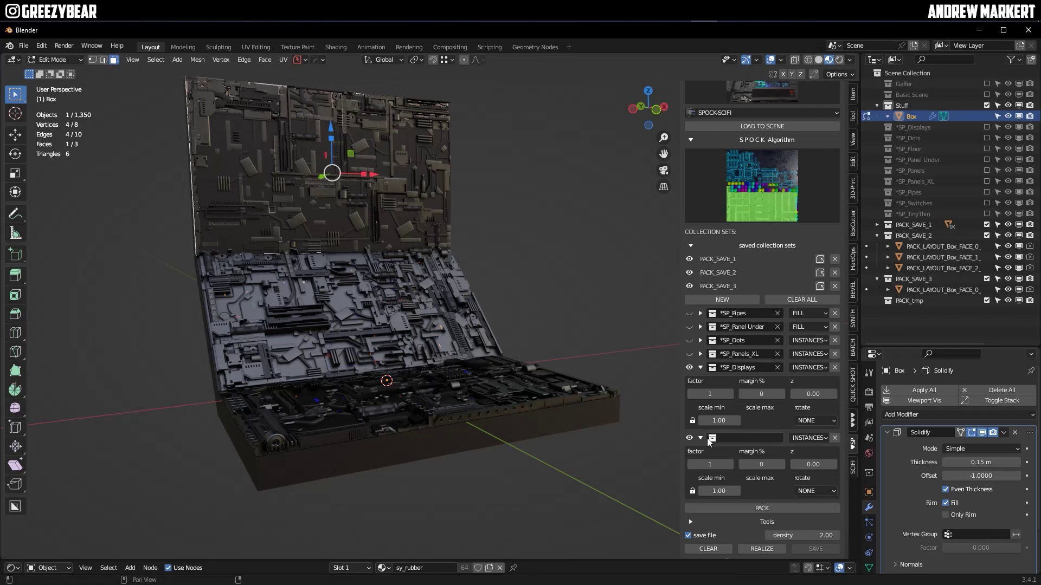
pyautogui.click(722, 440)
pyautogui.click(760, 535)
pyautogui.click(807, 366)
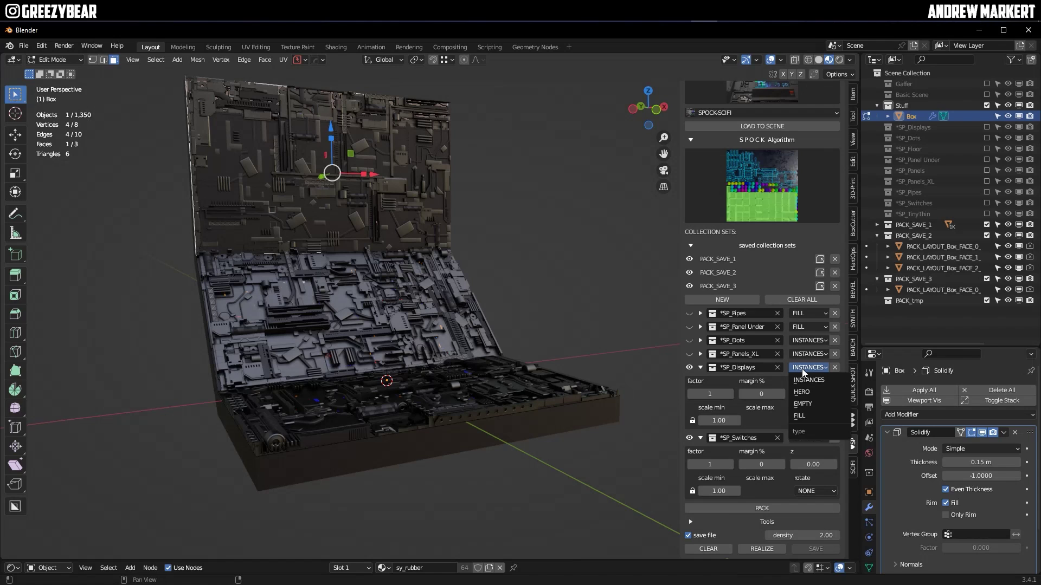
pyautogui.click(805, 380)
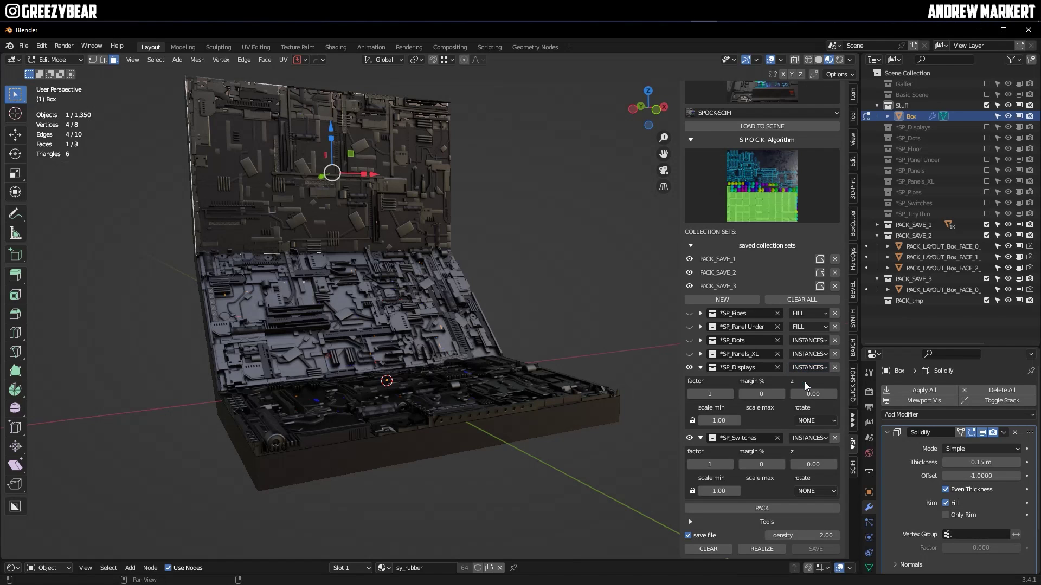
pyautogui.click(825, 437)
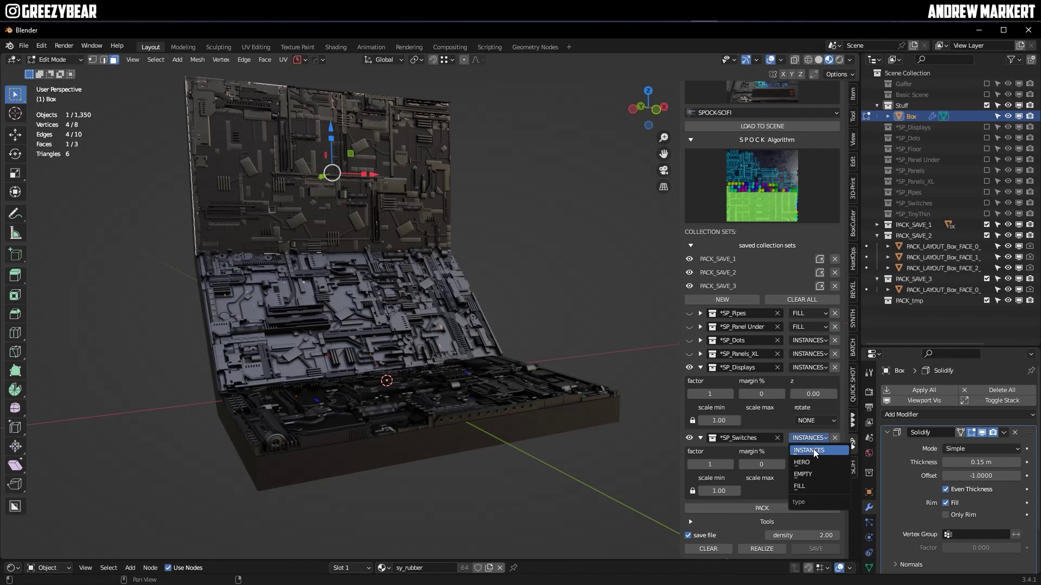
pyautogui.click(813, 450)
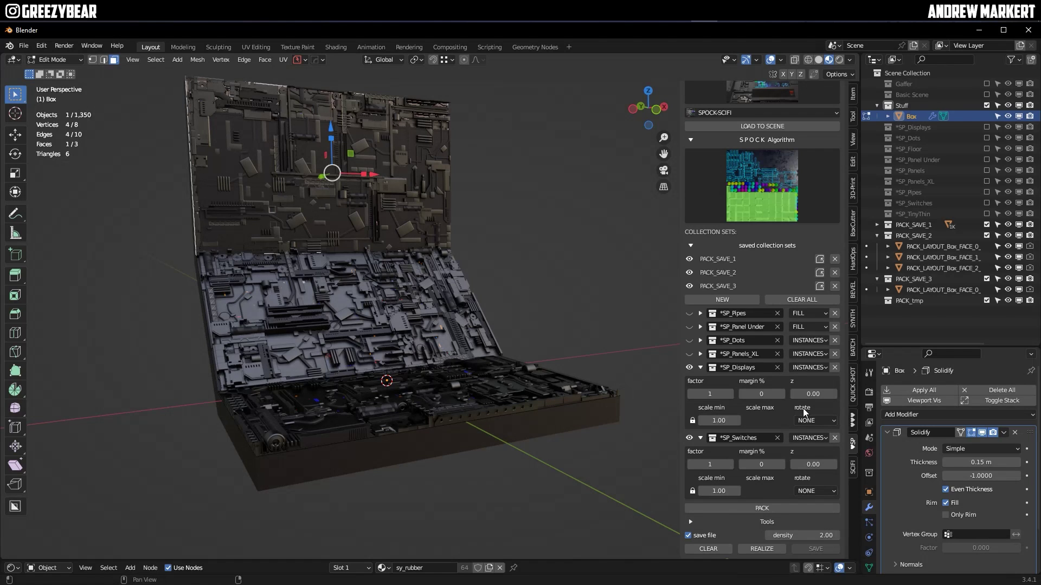
# Step: Set the *SP_Displays factor to 5 and its margin to 1 %
pyautogui.click(710, 393)
pyautogui.press('Return')
pyautogui.moveTo(768, 391); pyautogui.dragTo(768, 391)
# Step: Set the *SP_Switches factor to 5, margin to 10 % and minimum scale to 0.90, and pack the displays and switches onto the wall
pyautogui.click(715, 465)
pyautogui.write('5')
pyautogui.press('Return')
pyautogui.click(765, 462)
pyautogui.write('10')
pyautogui.press('Return')
pyautogui.click(721, 492)
pyautogui.click(746, 508)
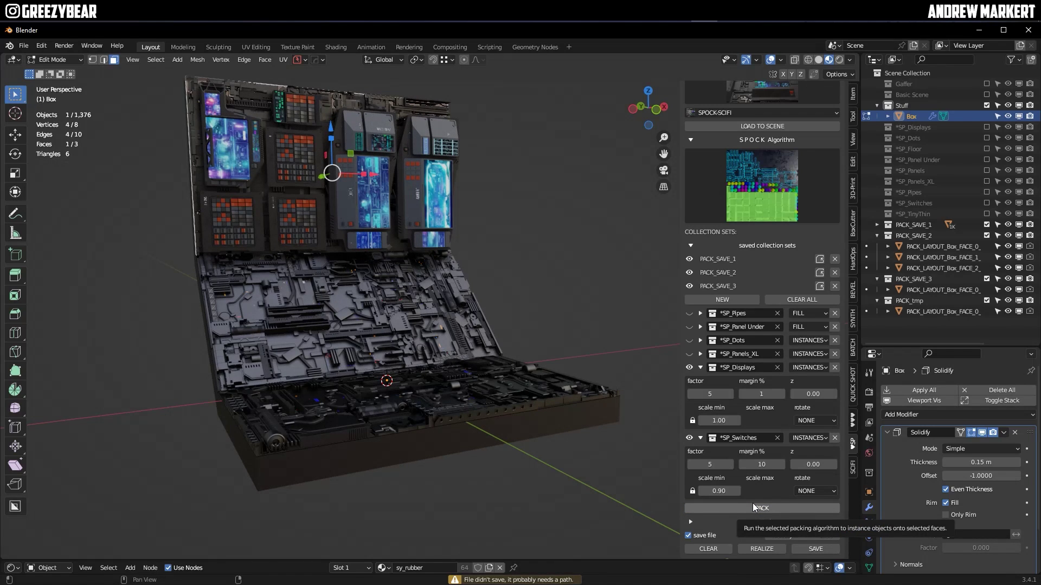
# Step: Set the rotation of both *SP_Displays and *SP_Switches to 270 and repack them onto the upper wall face
pyautogui.scroll(6, 416, 336)
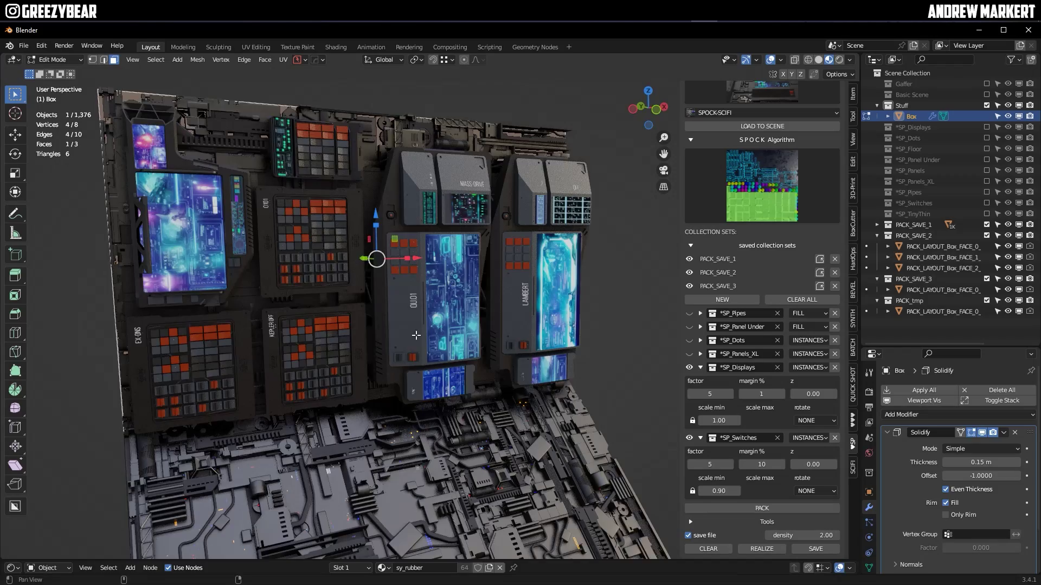
pyautogui.moveTo(415, 335); pyautogui.dragTo(371, 307, button='middle')
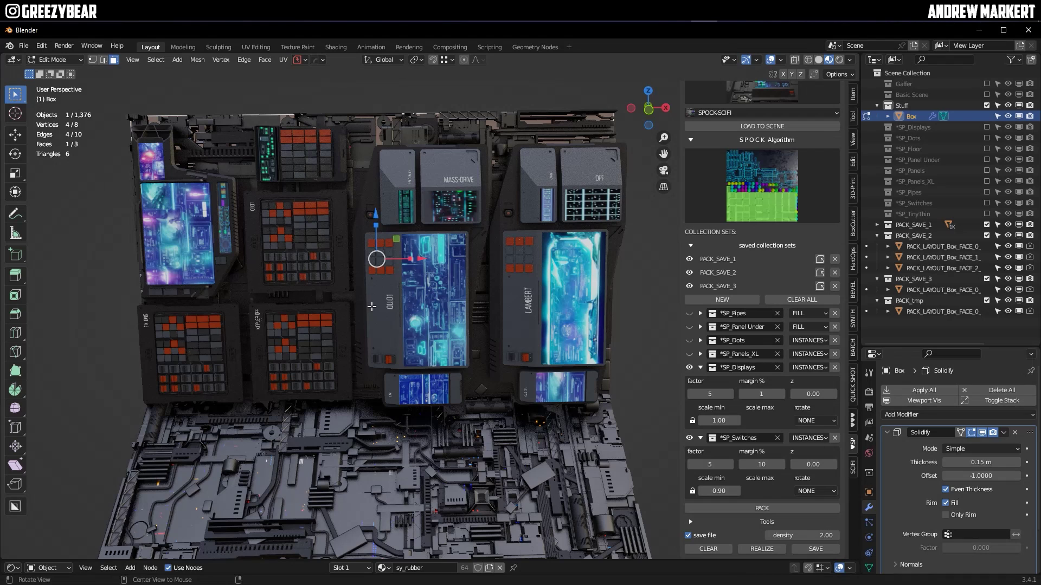
pyautogui.click(832, 421)
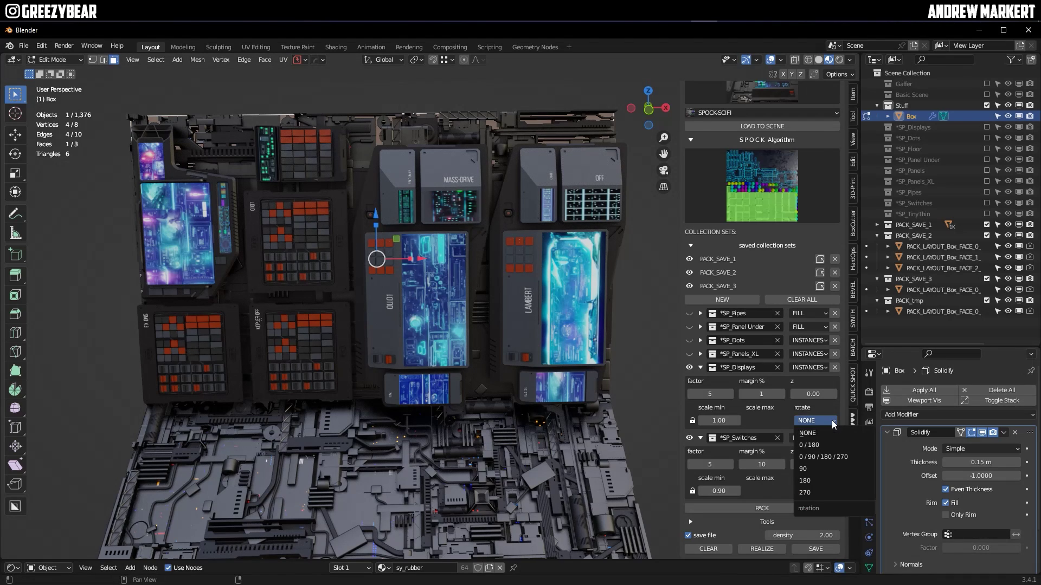
pyautogui.click(828, 488)
pyautogui.click(831, 491)
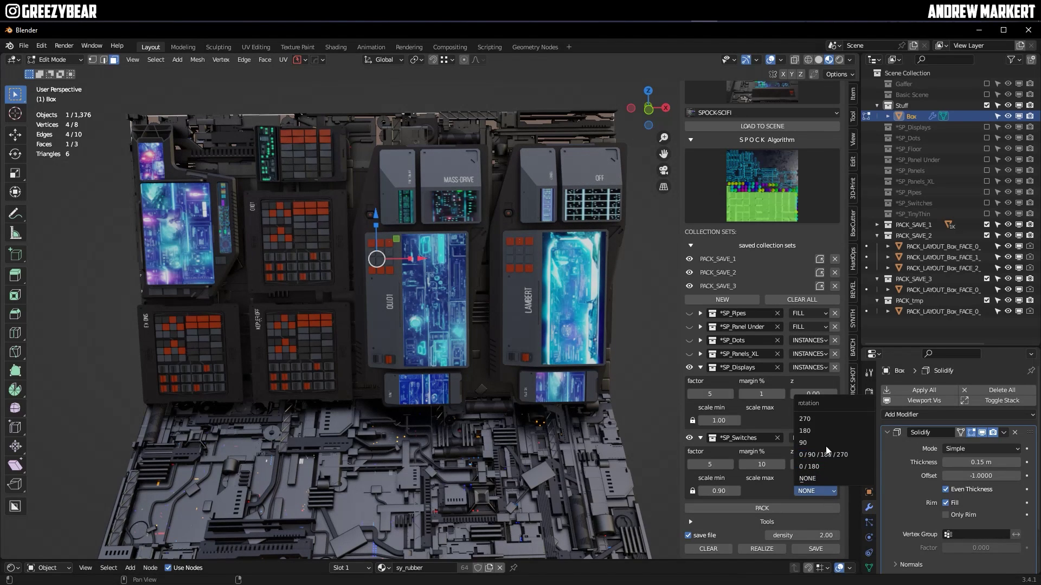
pyautogui.click(820, 421)
pyautogui.click(766, 508)
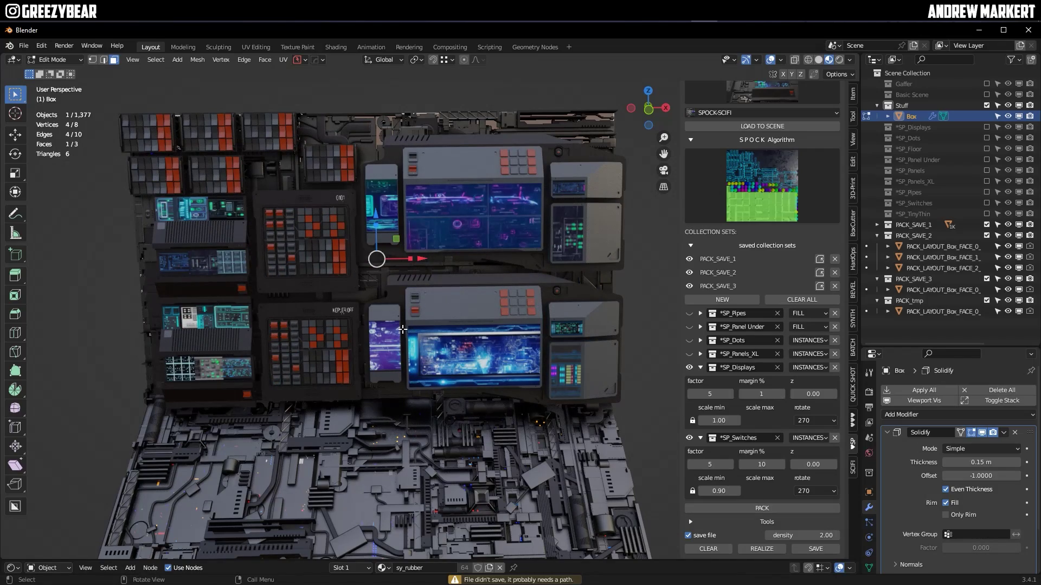
pyautogui.moveTo(350, 338); pyautogui.dragTo(479, 306, button='middle')
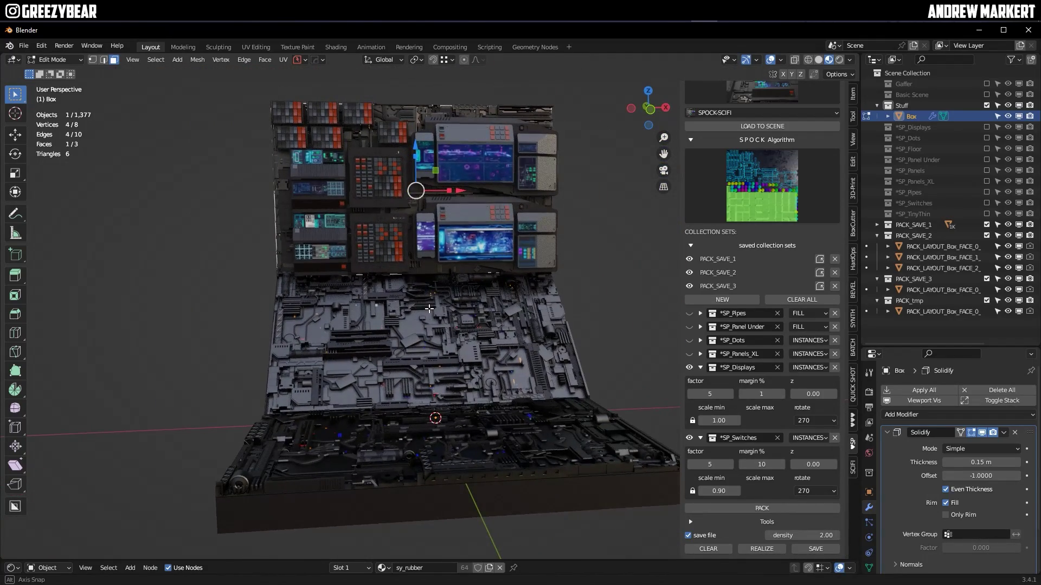
# Step: Save the upper wall's packed layer, and pack *SP_Displays and *SP_Switches onto the sloped middle face
pyautogui.click(817, 549)
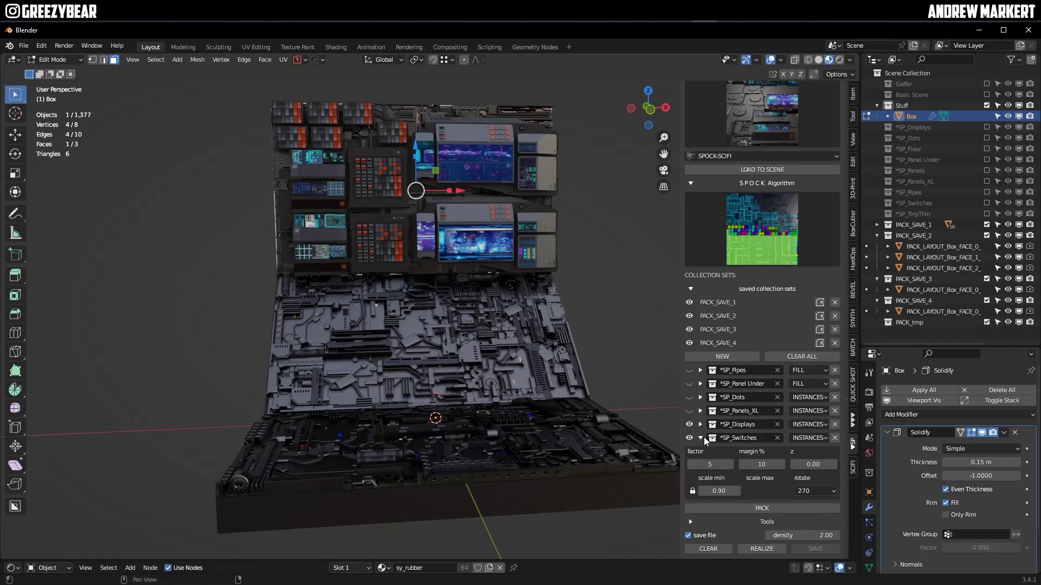
pyautogui.click(701, 439)
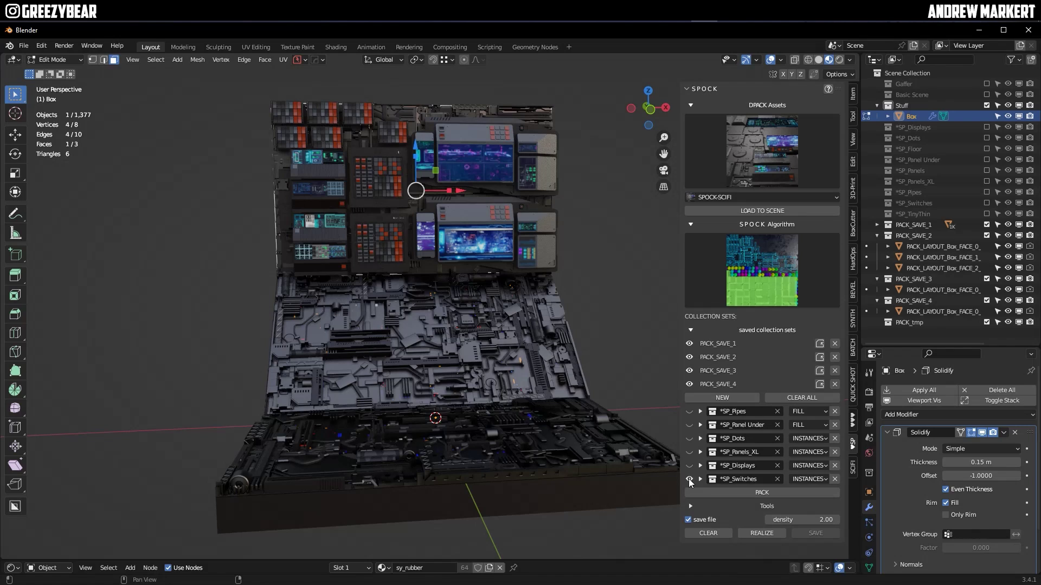
pyautogui.moveTo(347, 379); pyautogui.dragTo(434, 396, button='middle')
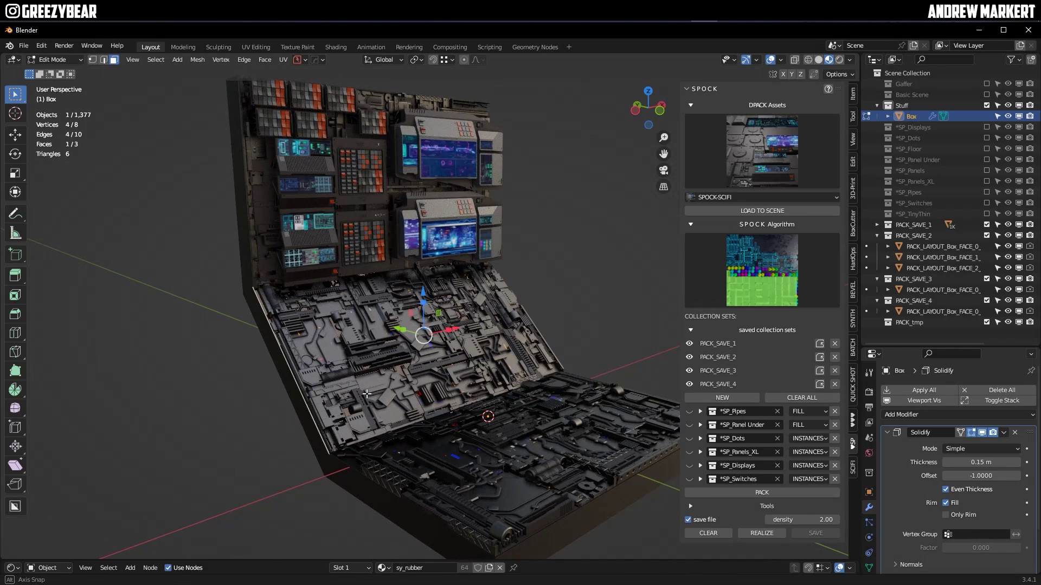
pyautogui.click(689, 466)
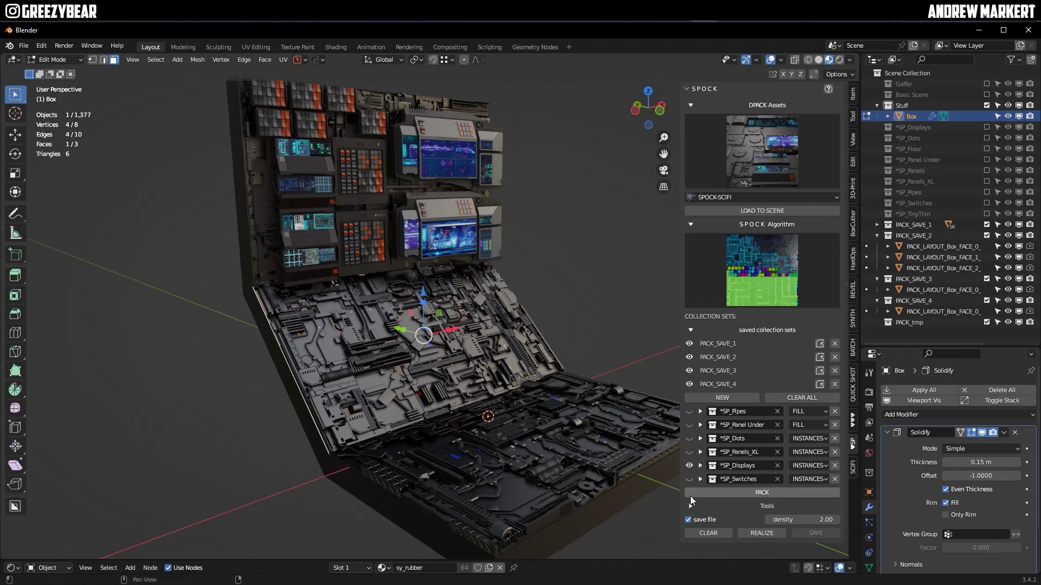
pyautogui.click(689, 479)
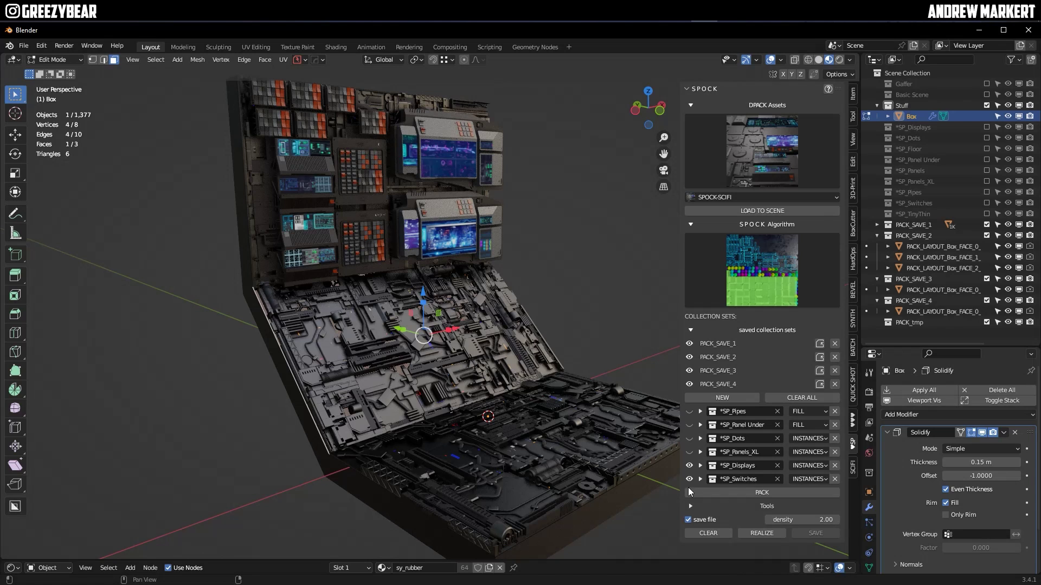
pyautogui.click(723, 491)
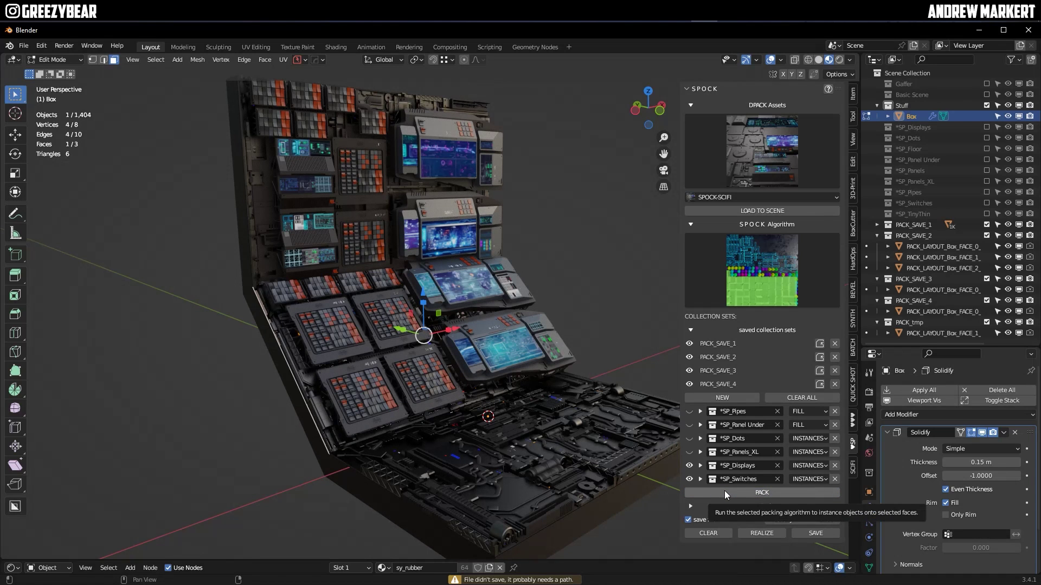
# Step: Set the packing algorithm to RANDOM, repack the displays and switches on the sloped face several times, and save the layout
pyautogui.click(762, 269)
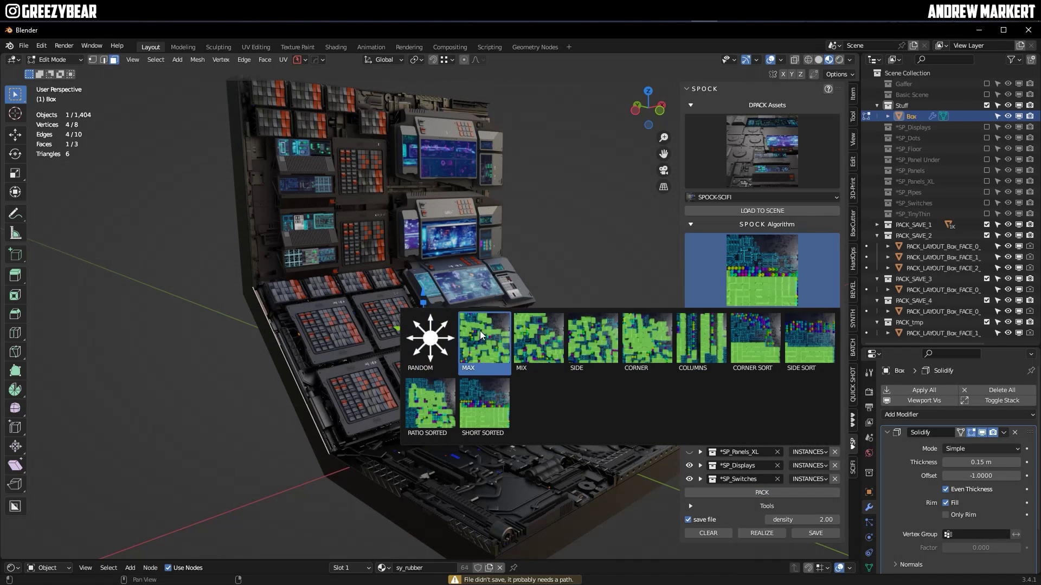
pyautogui.click(436, 327)
pyautogui.click(738, 493)
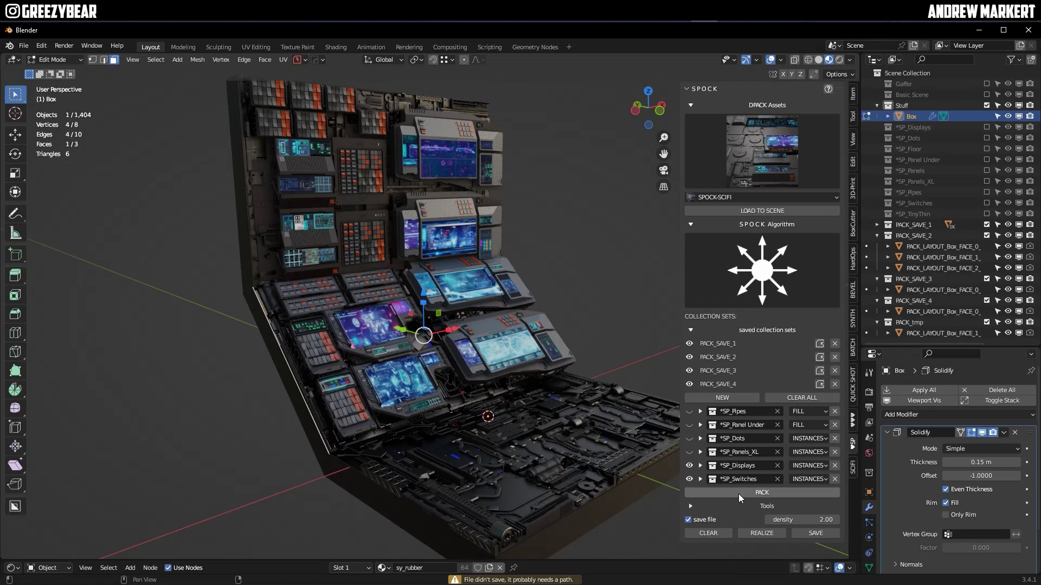
pyautogui.click(738, 494)
pyautogui.click(738, 493)
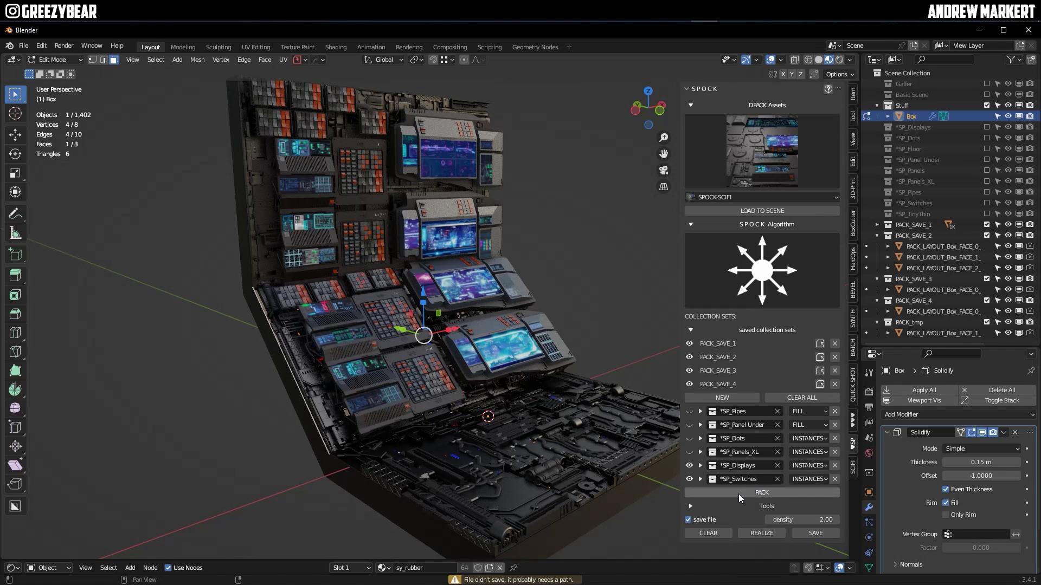
pyautogui.click(736, 494)
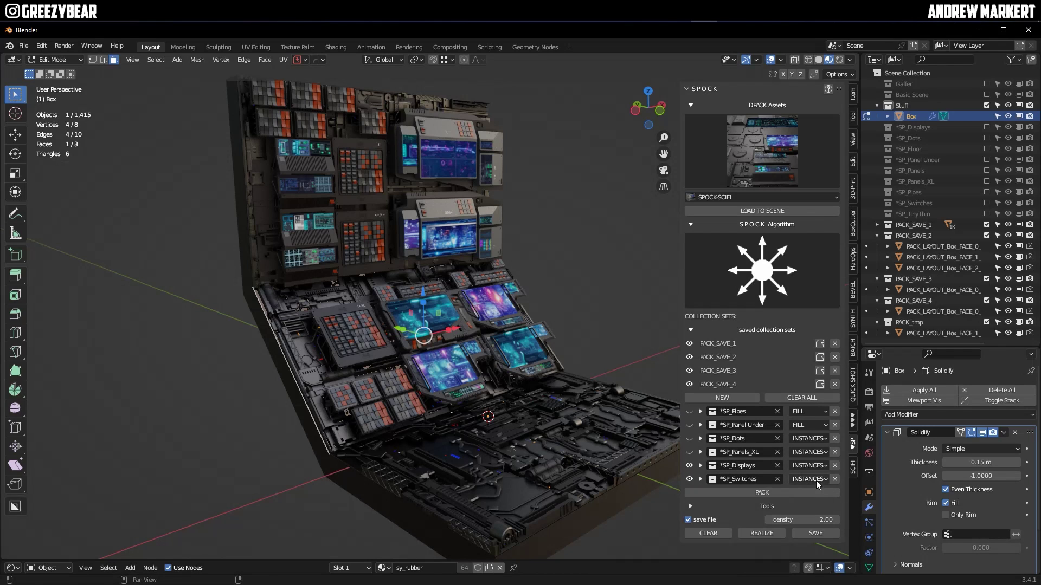
pyautogui.click(815, 534)
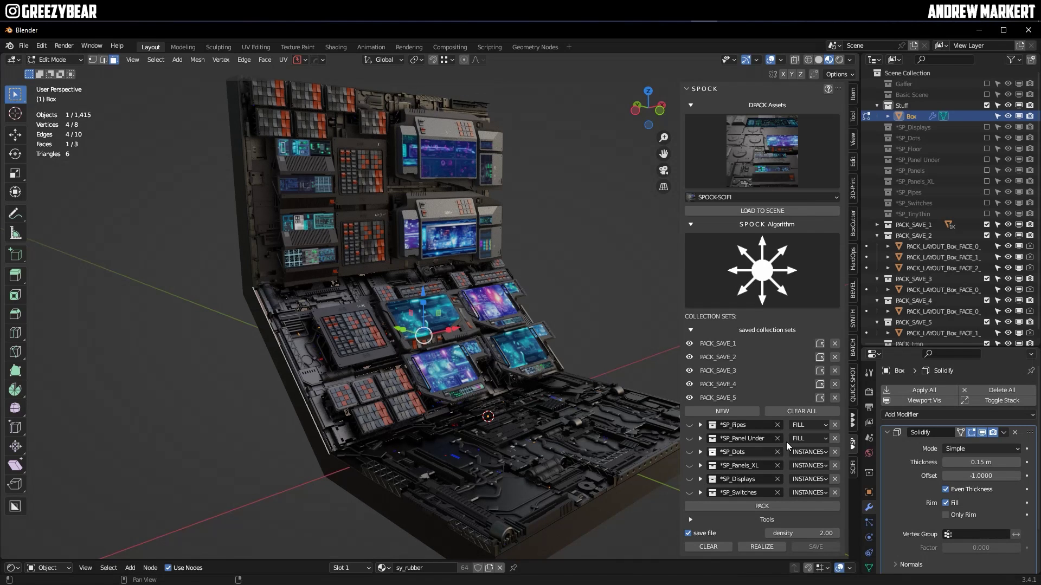
# Step: Add an *SP_Floor collection set with z 0.05 and minimum scale 1.20, and pack it onto the floor face
pyautogui.click(517, 441)
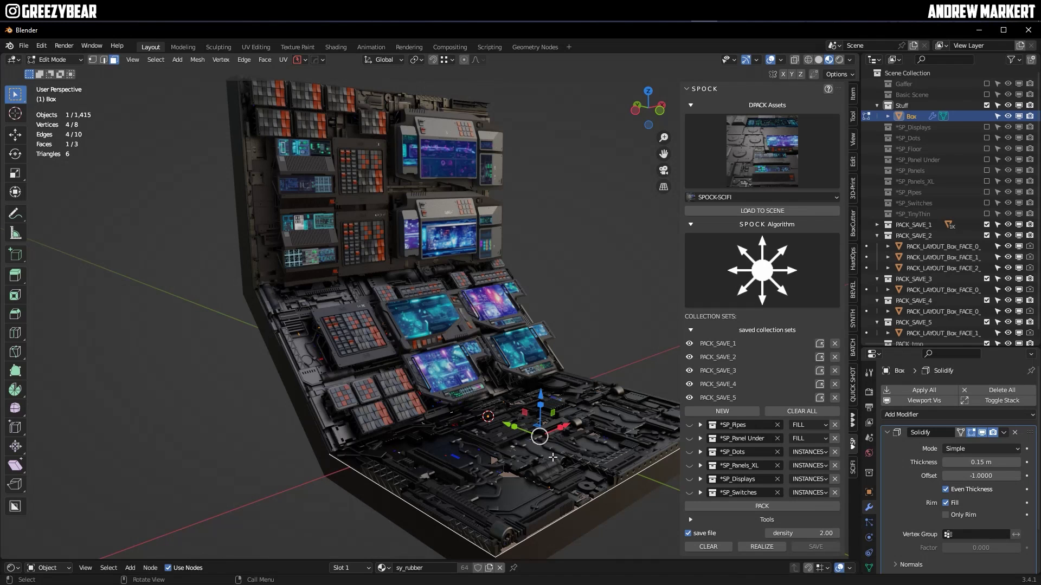
pyautogui.moveTo(503, 413); pyautogui.dragTo(455, 416, button='middle')
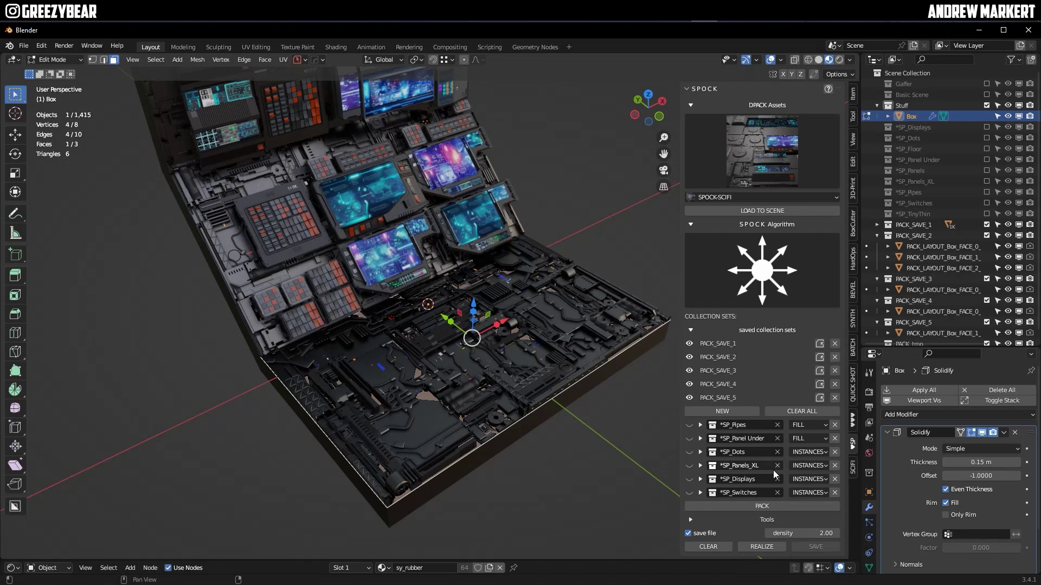
pyautogui.click(710, 411)
pyautogui.click(737, 507)
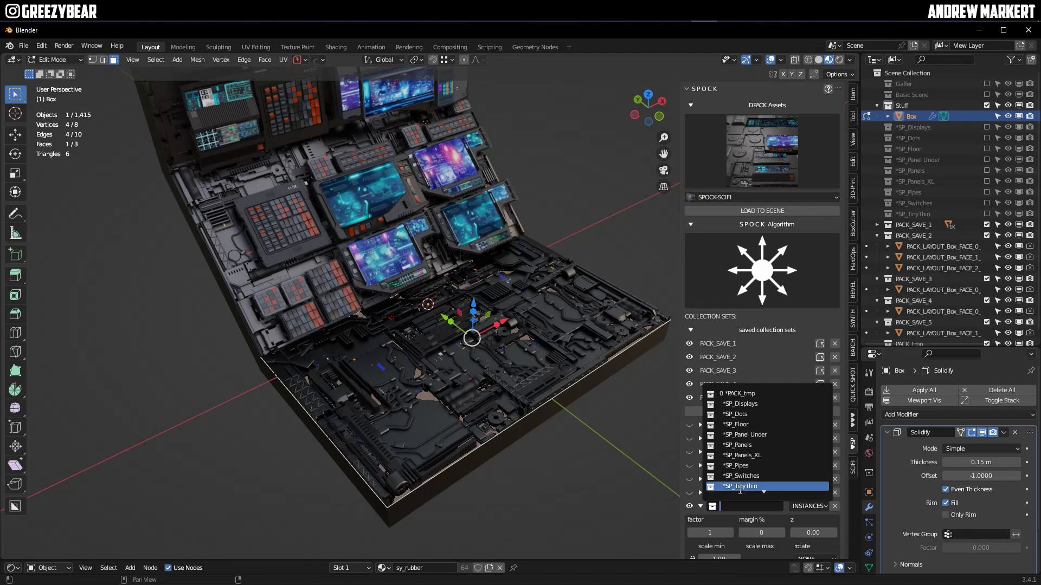
pyautogui.click(763, 427)
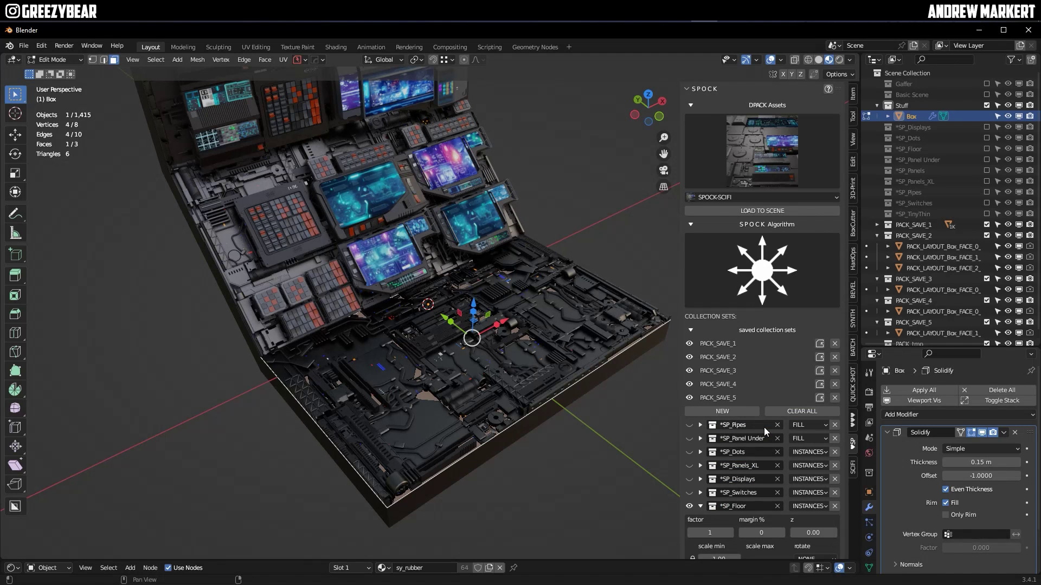
pyautogui.scroll(-3, 791, 455)
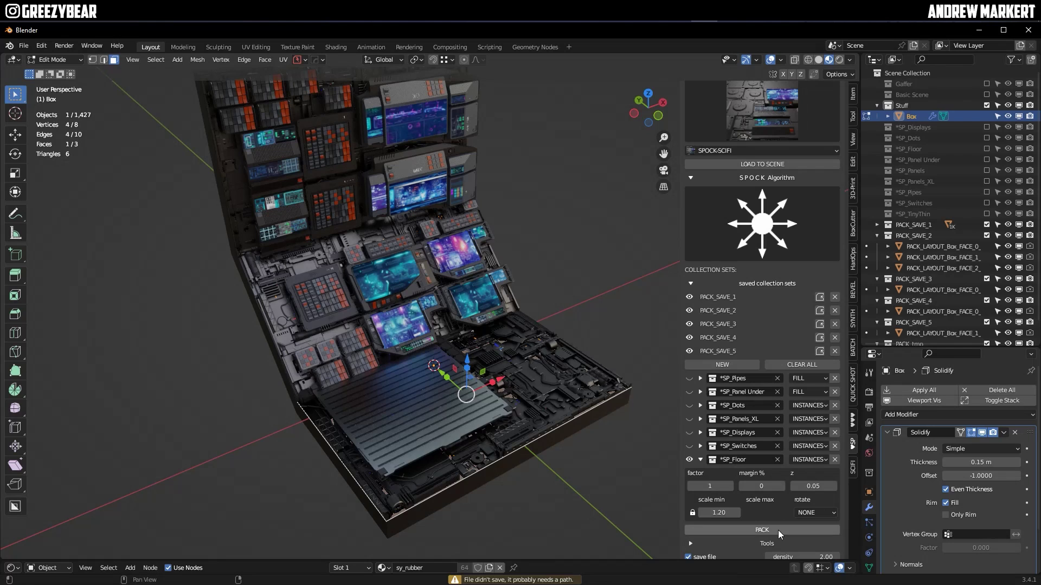
pyautogui.click(778, 528)
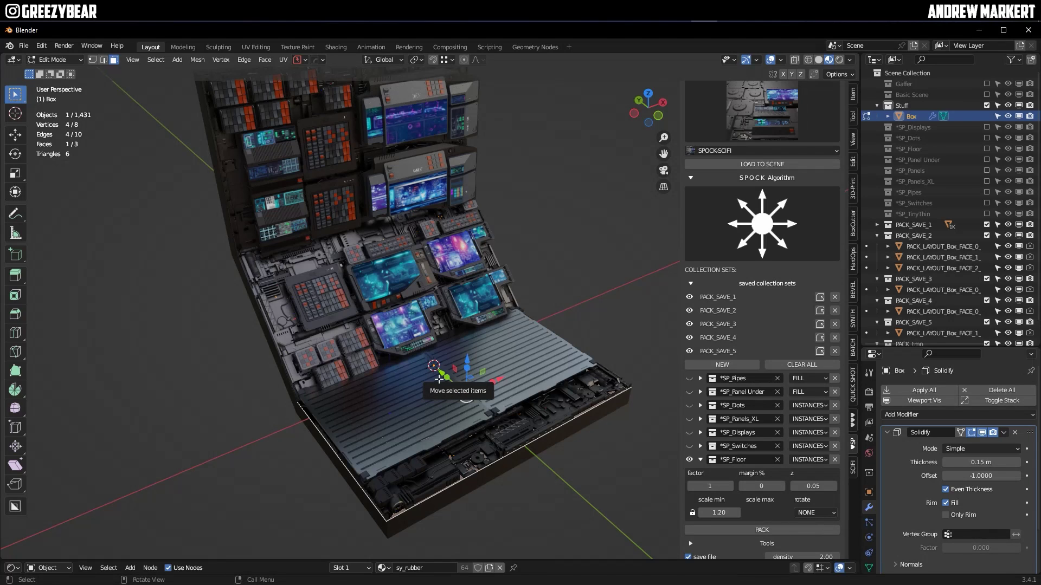
# Step: In Object Mode, move the two large floor panels together about 0.17 m along negative Y
pyautogui.press('Tab')
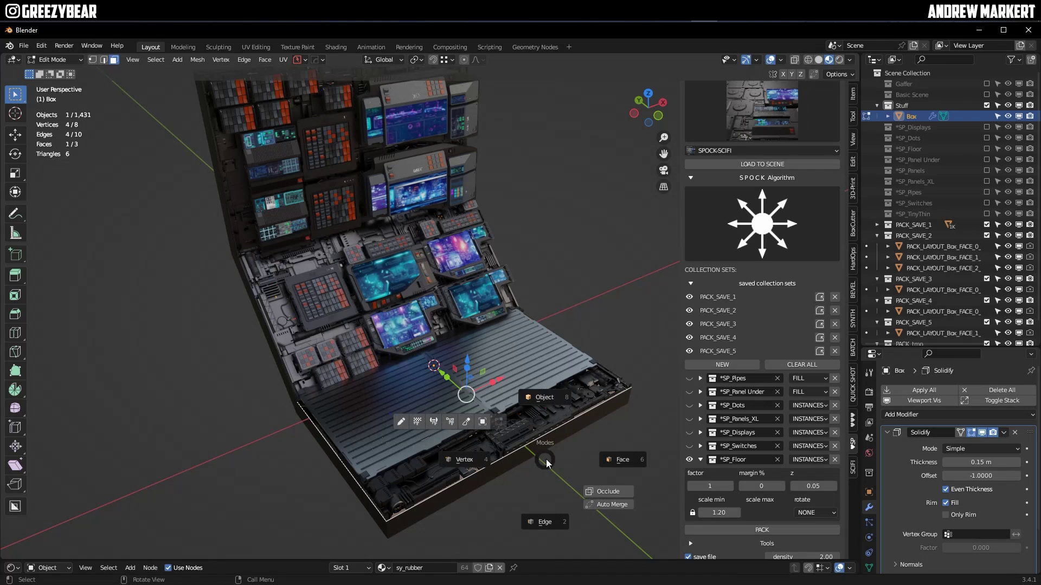
pyautogui.click(552, 398)
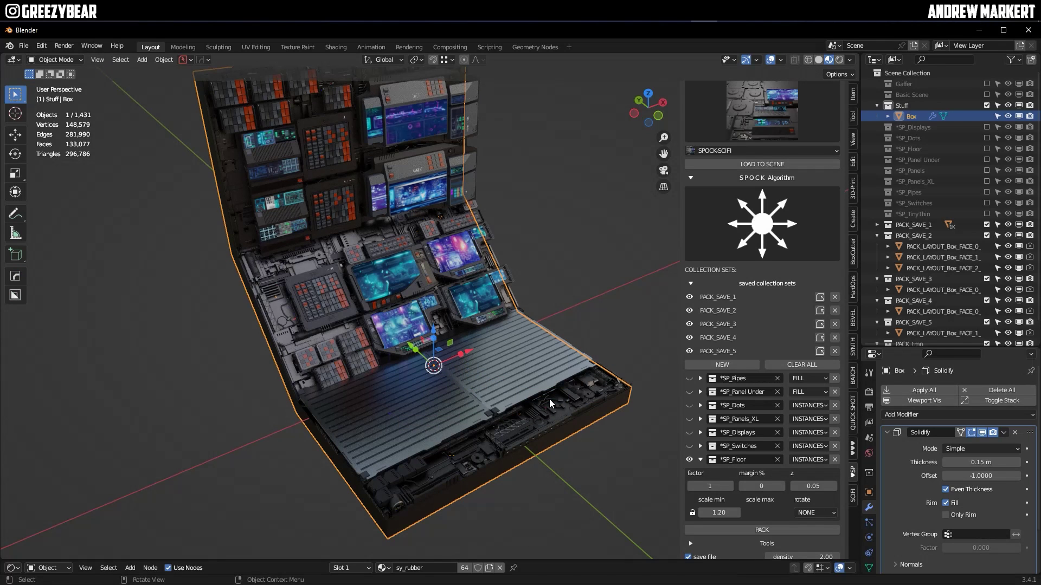
pyautogui.press('Tab')
pyautogui.press('Escape')
pyautogui.click(500, 379)
pyautogui.keyDown('shift'); pyautogui.click(424, 408); pyautogui.keyUp('shift')
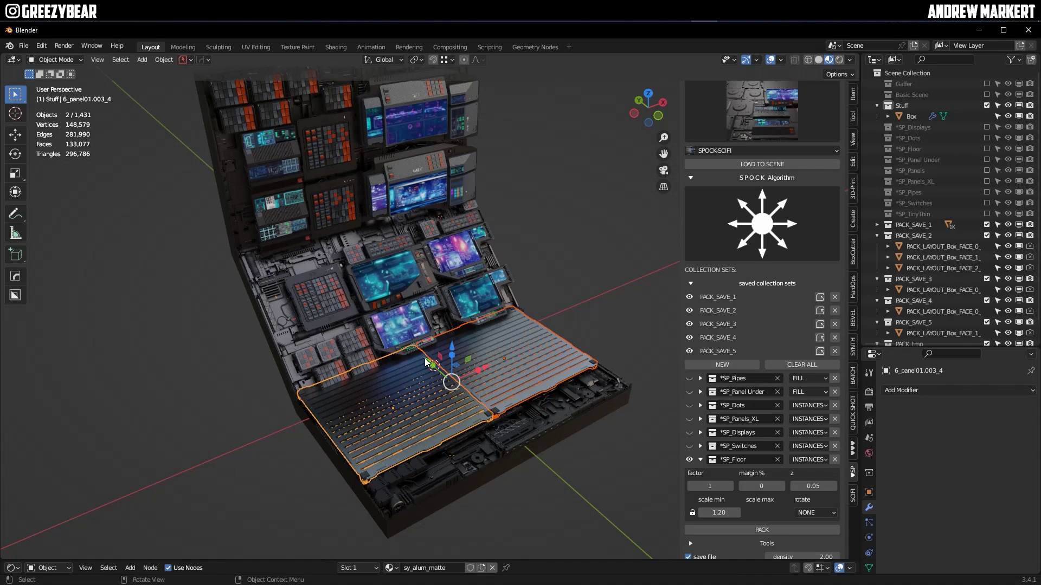
pyautogui.press('g')
pyautogui.press('y')
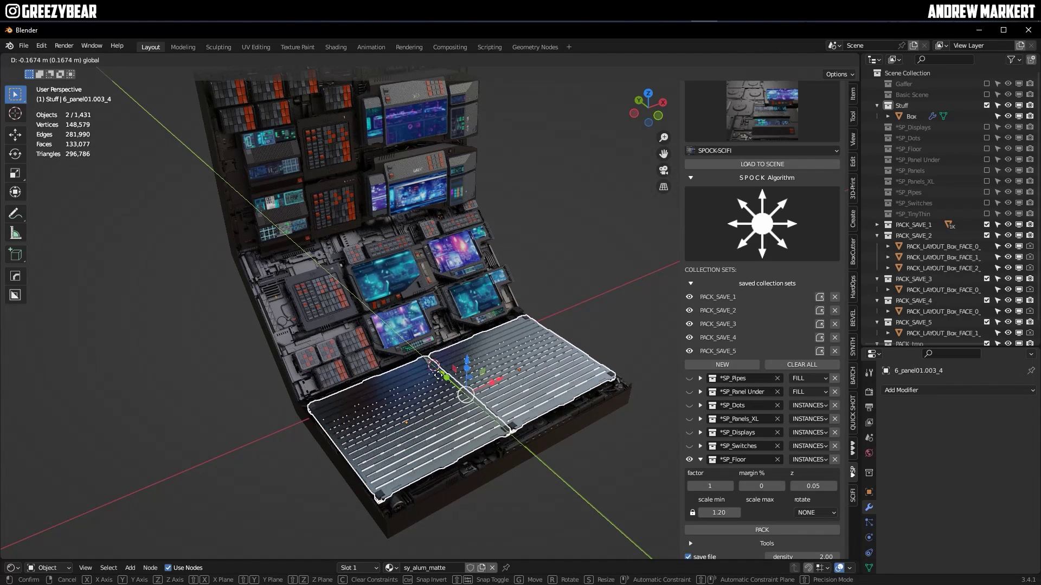
pyautogui.click(437, 378)
pyautogui.click(572, 315)
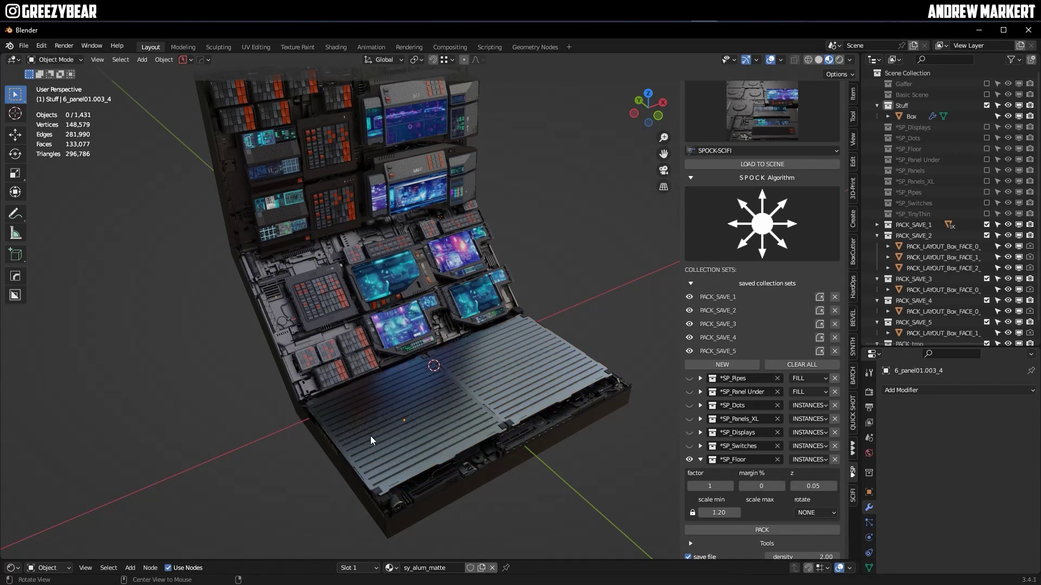
# Step: Nudge the two floor panels toward the front edge of the base and scale them along Y by about 1.09
pyautogui.moveTo(369, 436); pyautogui.dragTo(392, 411, button='middle')
pyautogui.click(392, 411)
pyautogui.keyDown('shift'); pyautogui.click(395, 350); pyautogui.keyUp('shift')
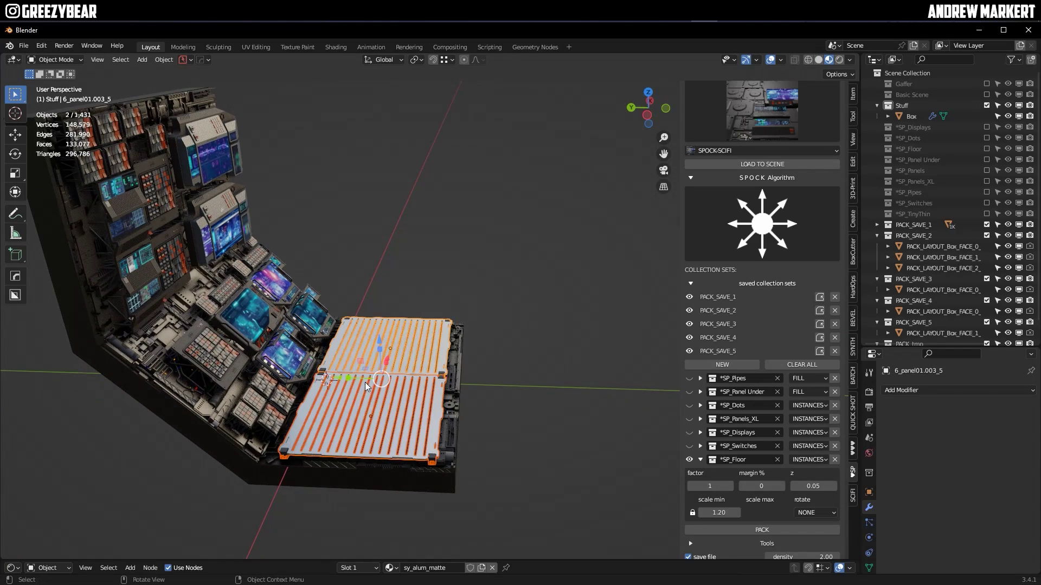
pyautogui.press('g')
pyautogui.click(336, 377)
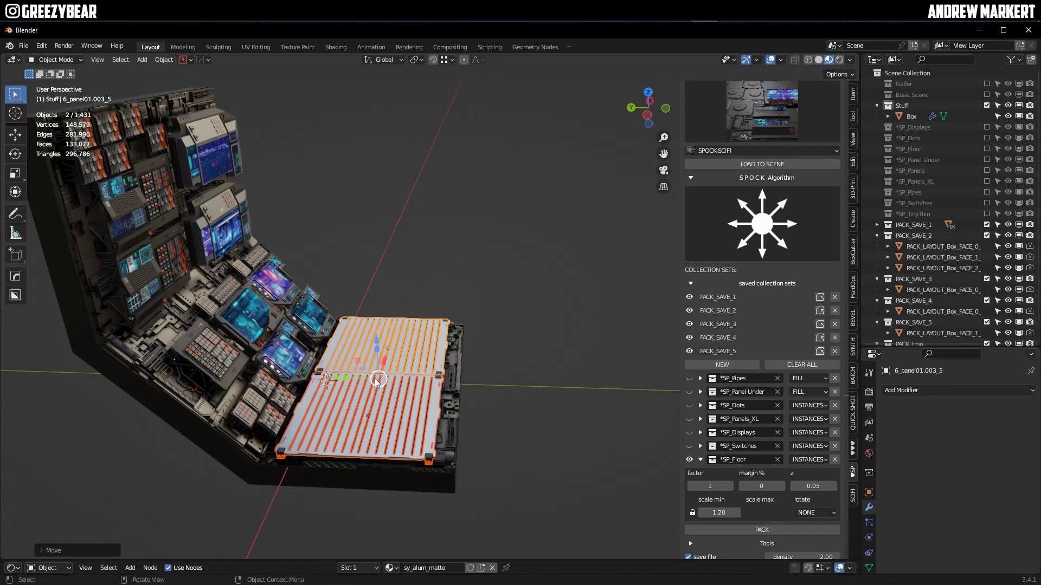
pyautogui.press('s')
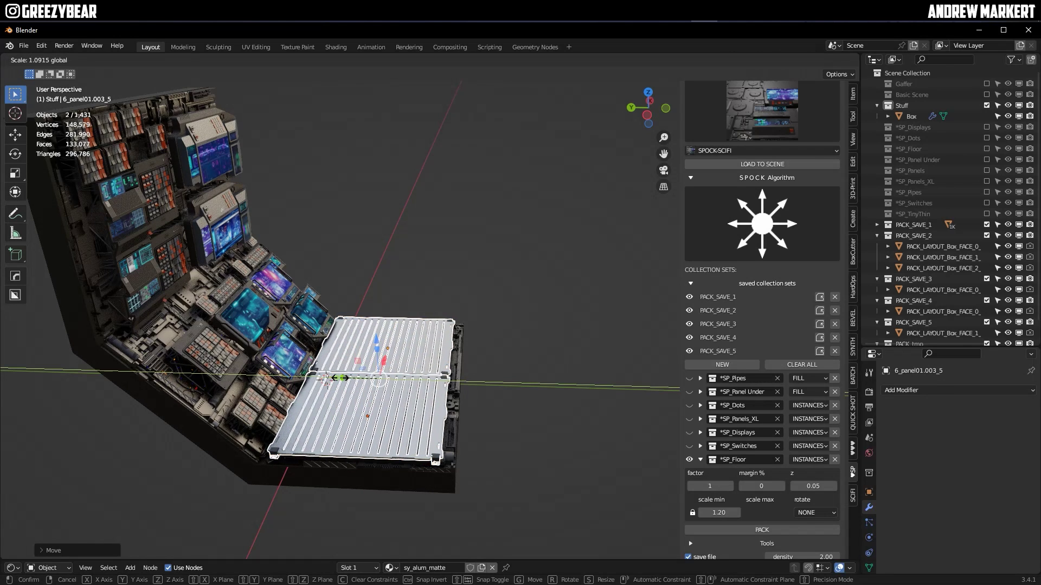
pyautogui.click(341, 378)
# Step: Shift the enlarged floor panels about 0.065 m along negative Y and deselect them
pyautogui.press('g')
pyautogui.press('y')
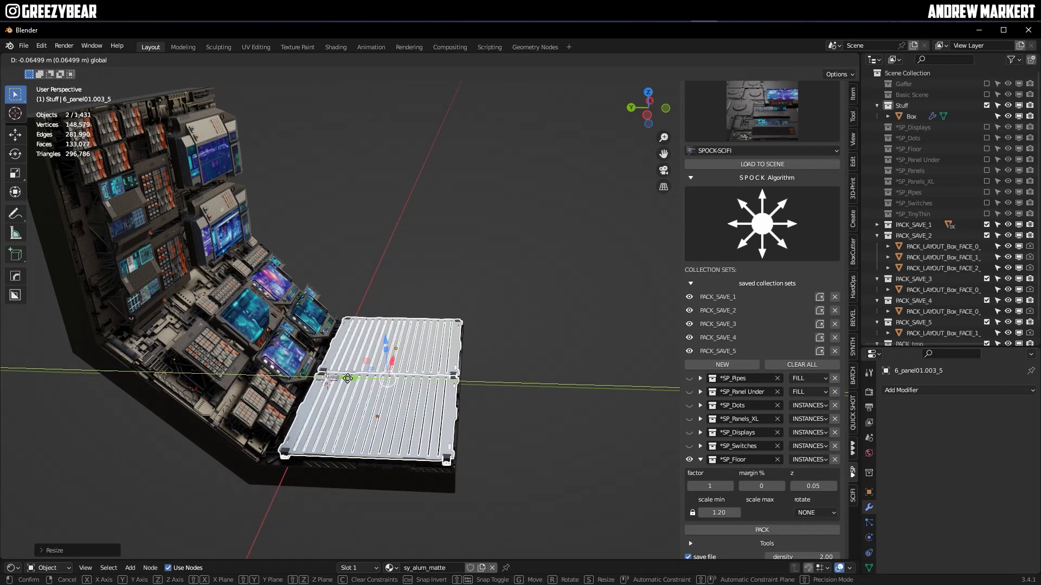
pyautogui.click(347, 378)
pyautogui.click(529, 431)
# Step: Show the whole set in rendered viewport shading with the overlays hidden
pyautogui.moveTo(529, 431); pyautogui.dragTo(458, 438, button='middle')
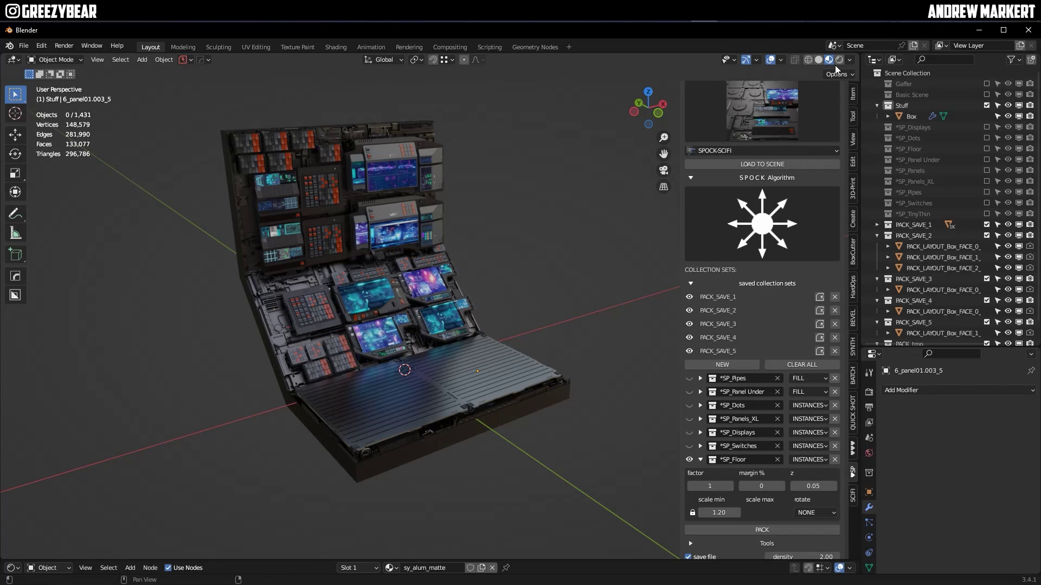
pyautogui.hotkey('shift', 'z')
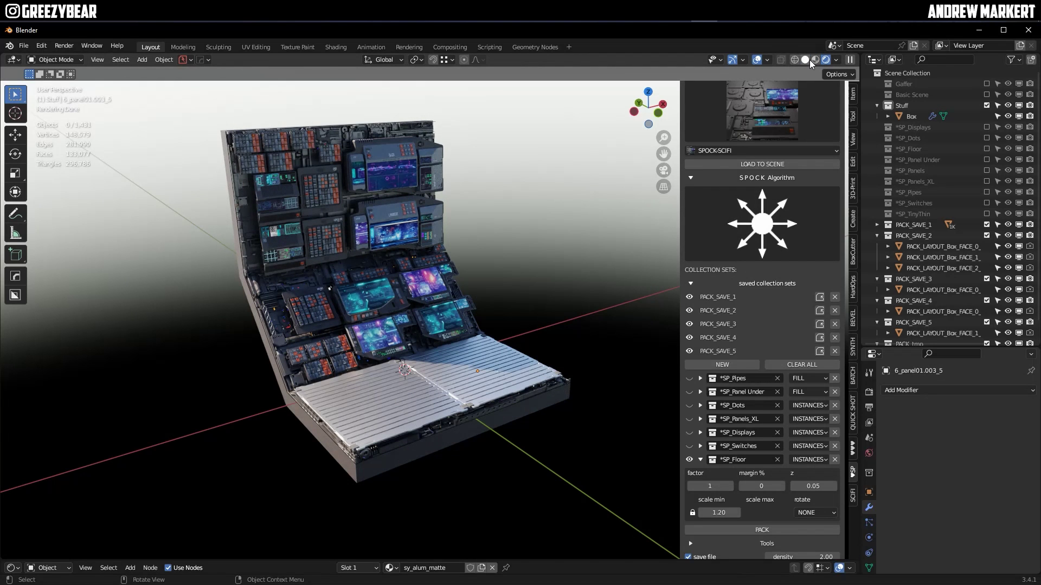
pyautogui.click(757, 60)
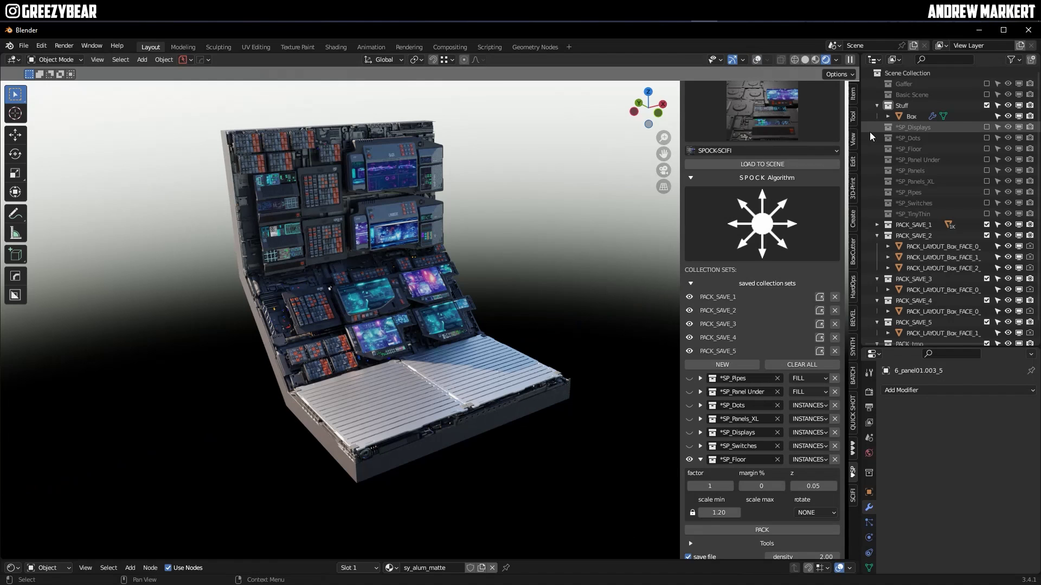
# Step: Switch the scene's world to World HDRI and enable the Basic Scene collection
pyautogui.click(869, 453)
pyautogui.click(886, 391)
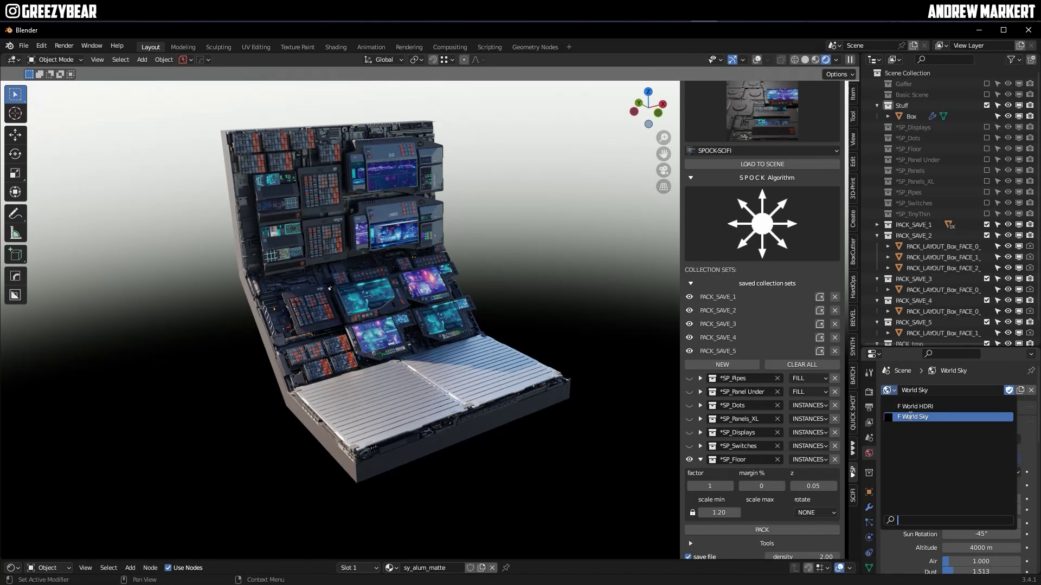
pyautogui.click(915, 406)
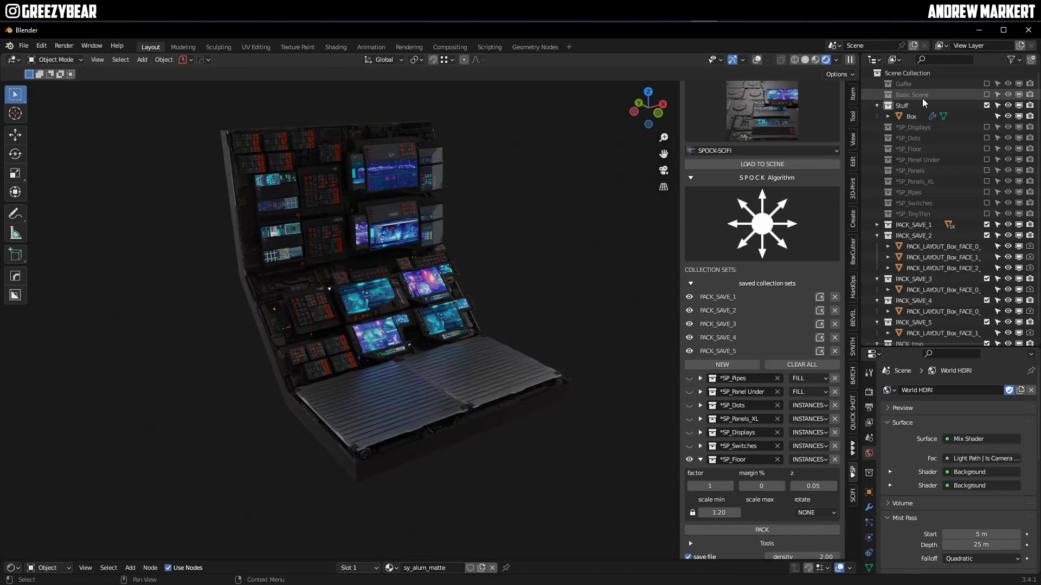
pyautogui.click(985, 95)
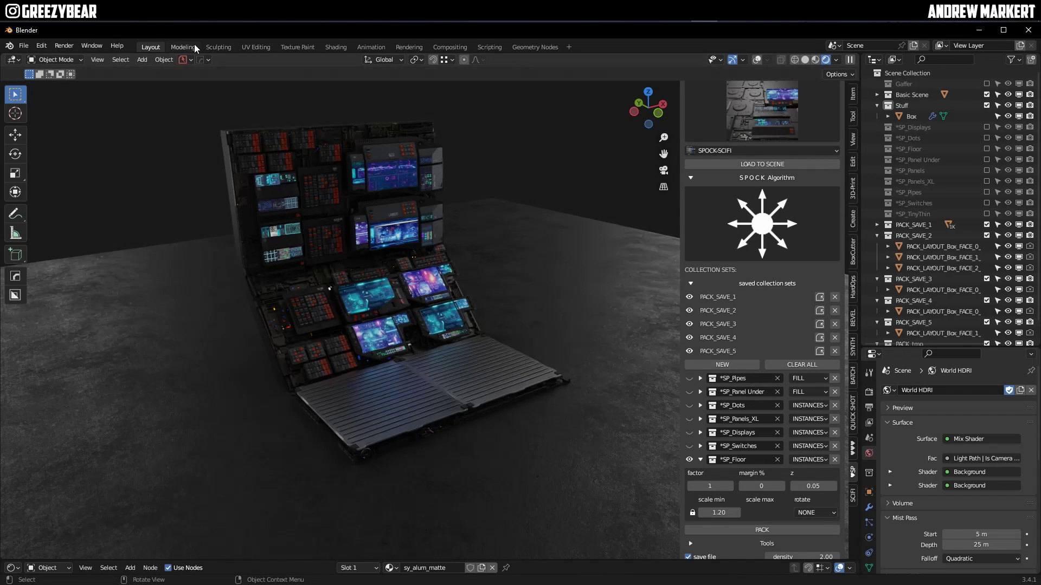
# Step: Add an area light and raise it about 2.27 m along Z above the set
pyautogui.click(141, 61)
pyautogui.moveTo(162, 206)
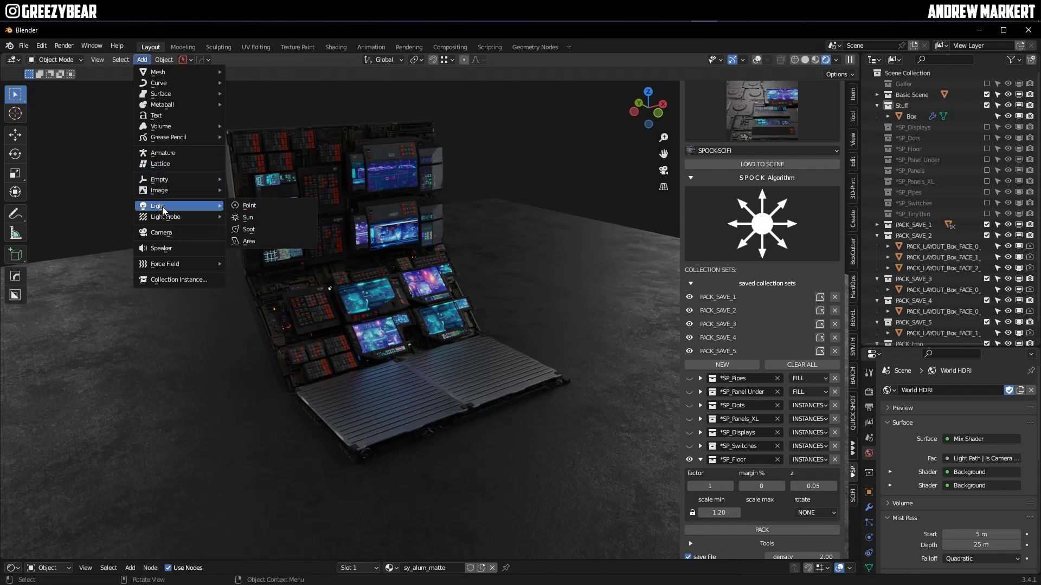
pyautogui.click(246, 242)
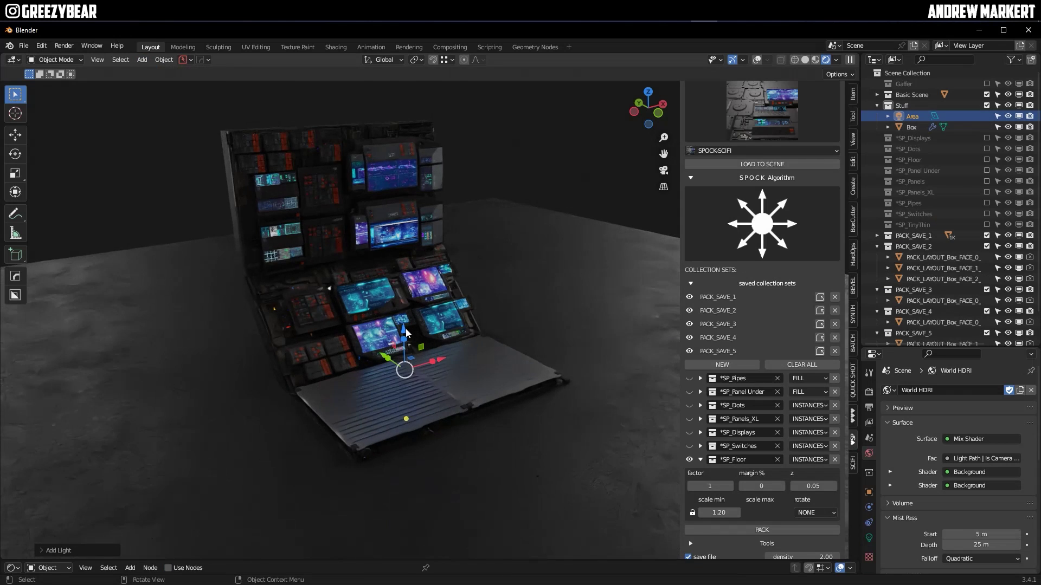
pyautogui.press('g')
pyautogui.press('z')
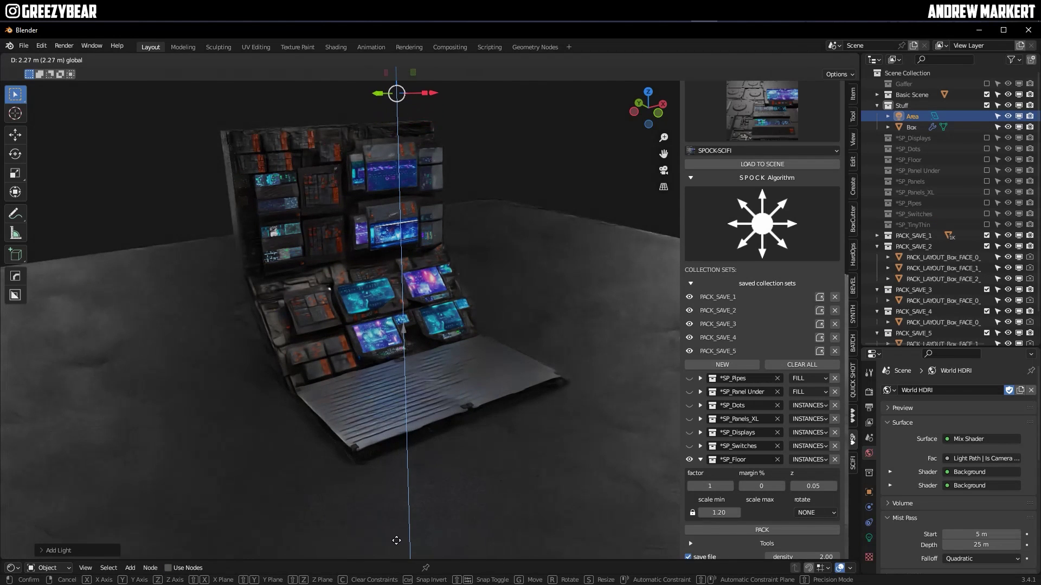
pyautogui.click(403, 87)
# Step: Scale the area light up by about 2.6 and set its power to about 85.1 W
pyautogui.press('s')
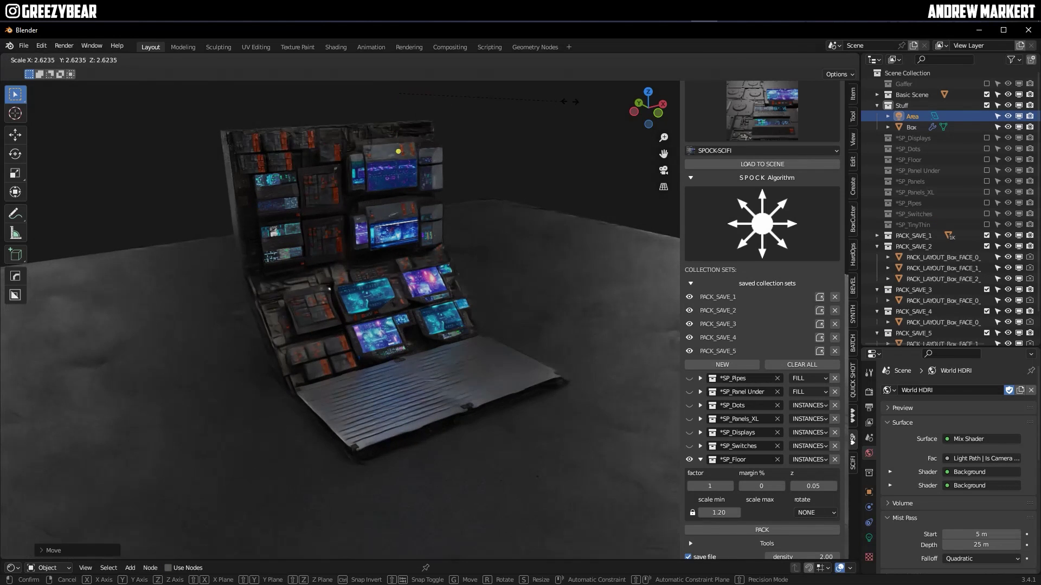
pyautogui.press('Return')
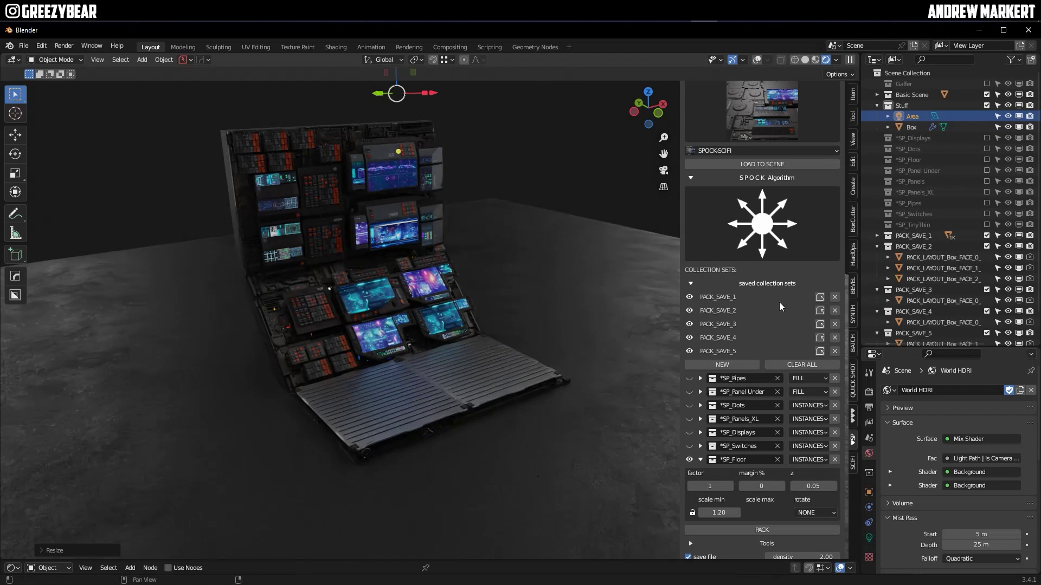
pyautogui.click(868, 537)
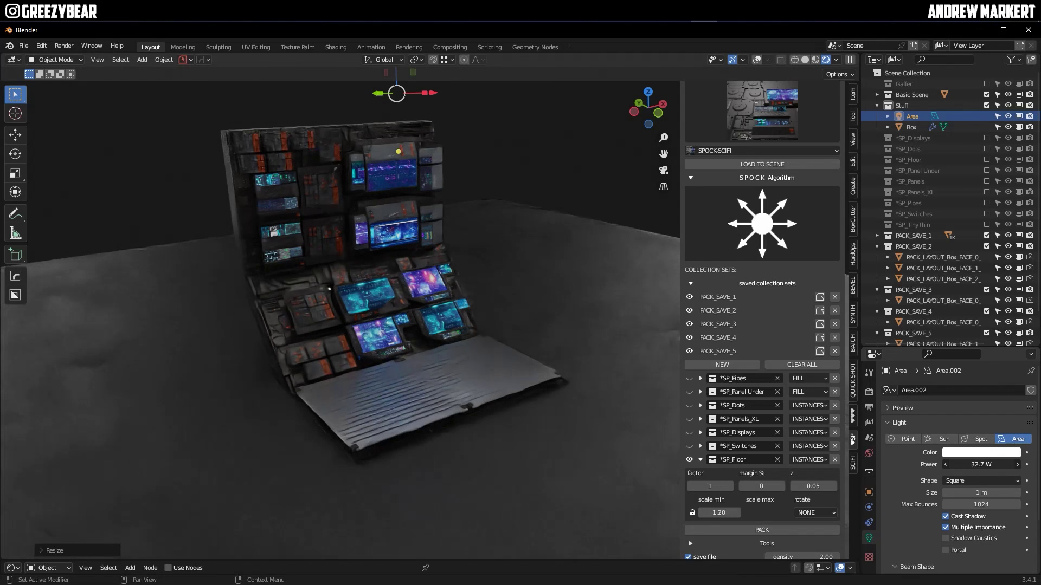
pyautogui.moveTo(981, 464); pyautogui.dragTo(1011, 464)
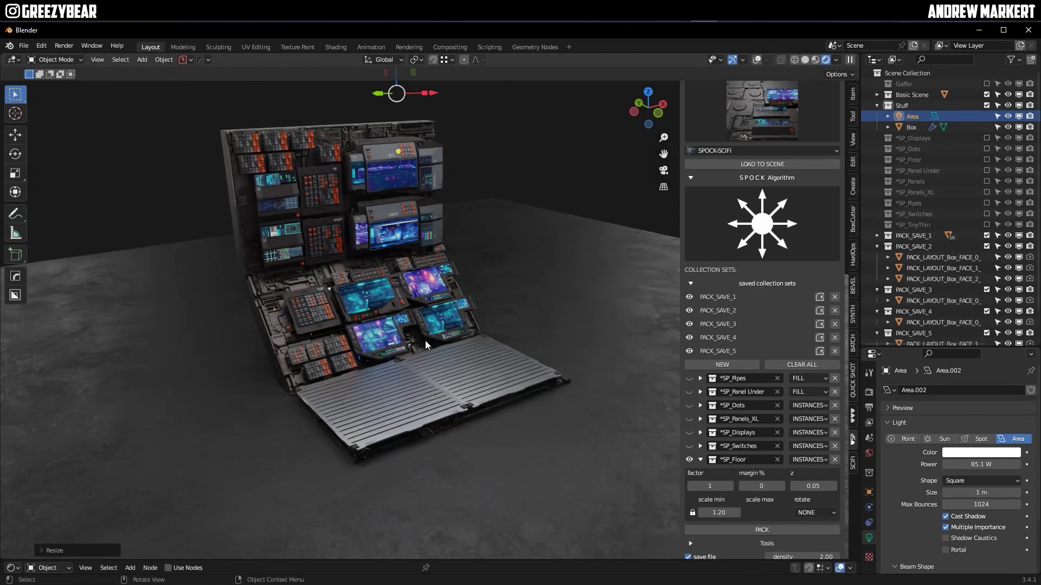
# Step: Lower the concrete ground plane about 0.17 m along Z so the set's base is exposed, and deselect it
pyautogui.moveTo(381, 320)
pyautogui.mouseDown(button='middle')
pyautogui.moveTo(334, 320)
pyautogui.moveTo(374, 312)
pyautogui.moveTo(365, 314)
pyautogui.mouseUp(button='middle')
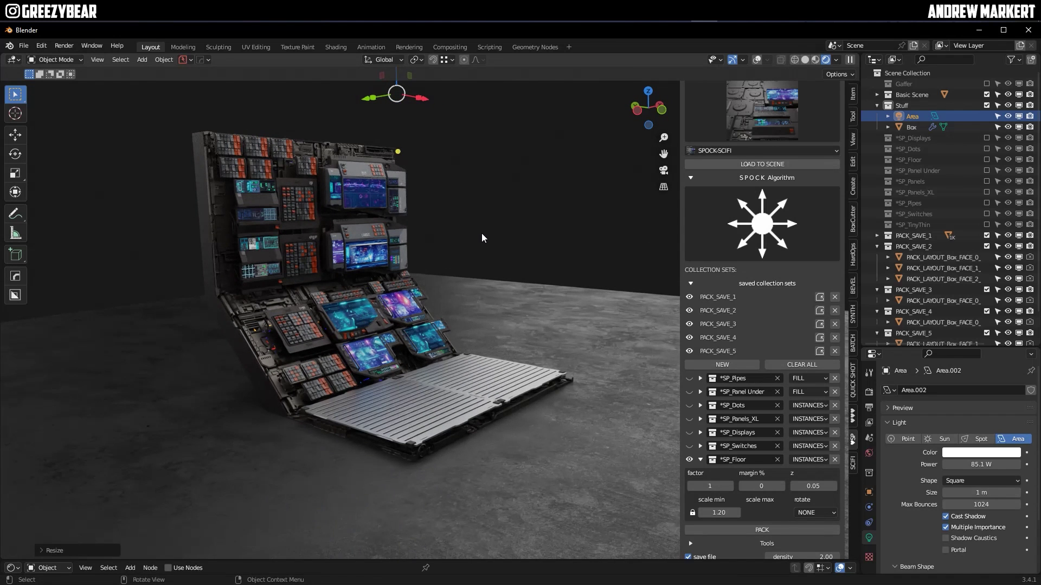
pyautogui.click(618, 424)
pyautogui.press('g')
pyautogui.press('z')
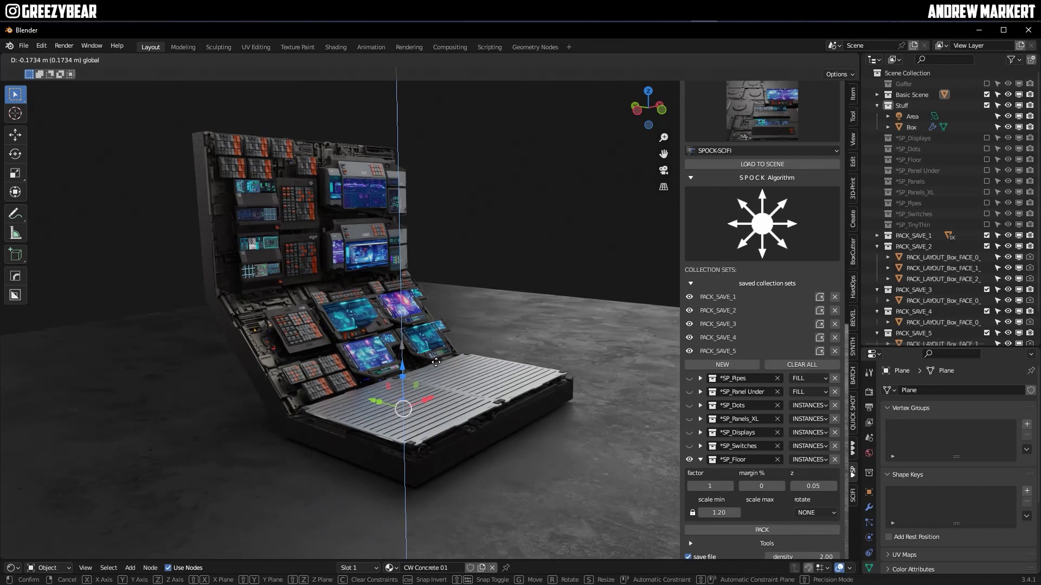
pyautogui.click(437, 360)
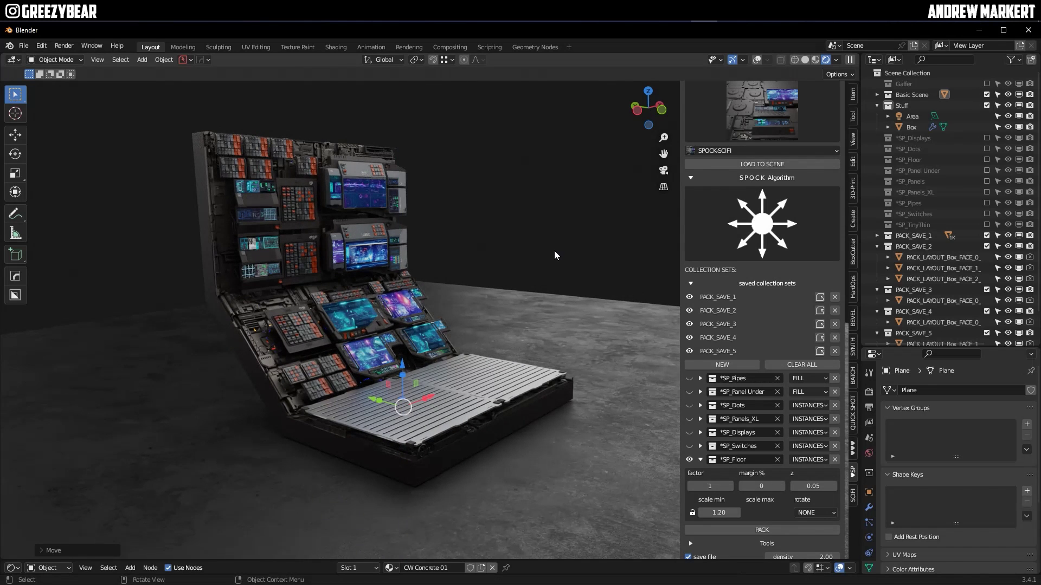
pyautogui.click(555, 252)
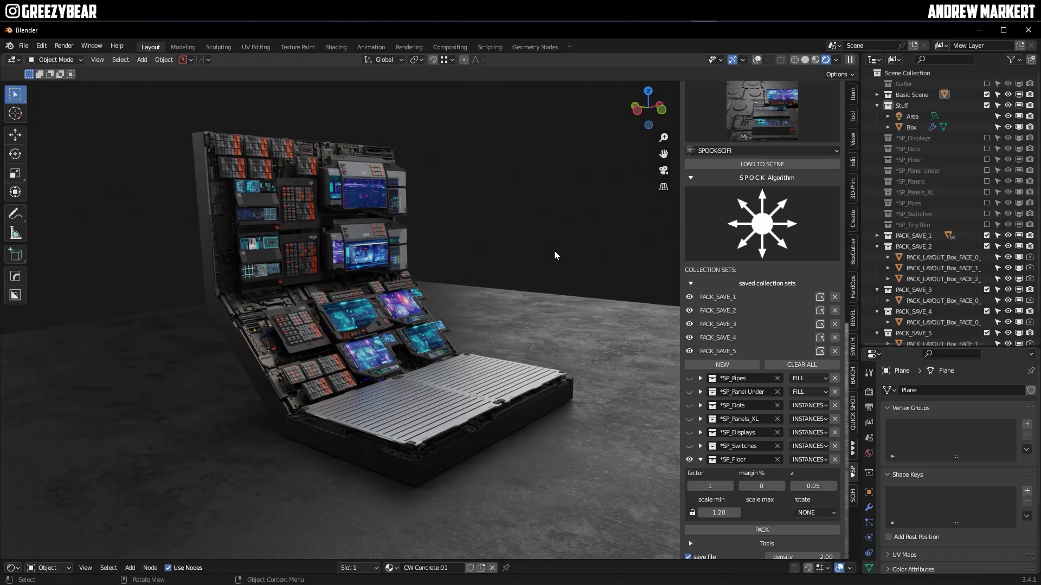
# Step: Render the current frame, view the full image and close the render window
pyautogui.press('F12')
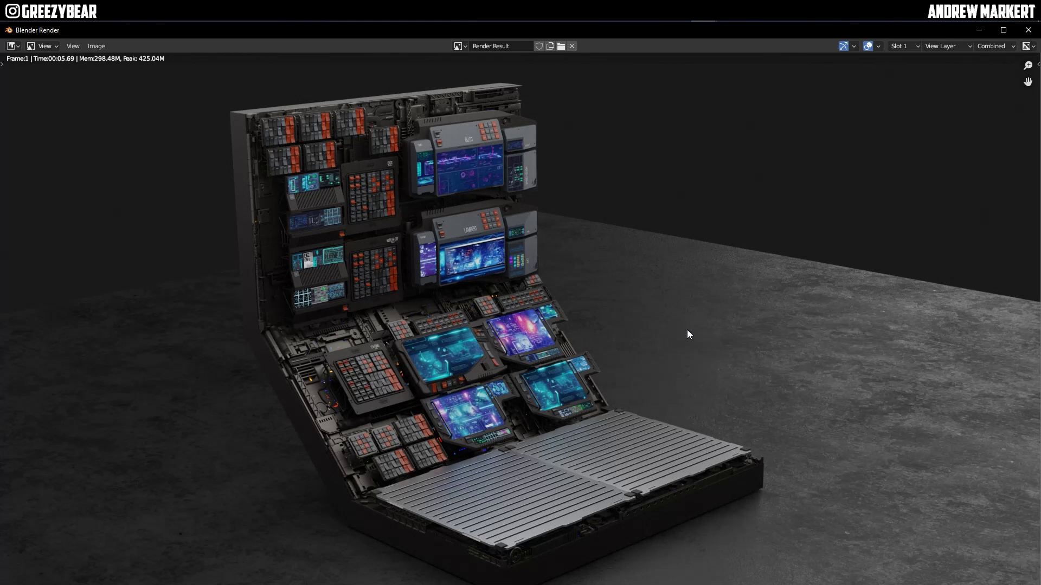
pyautogui.scroll(-2, 687, 330)
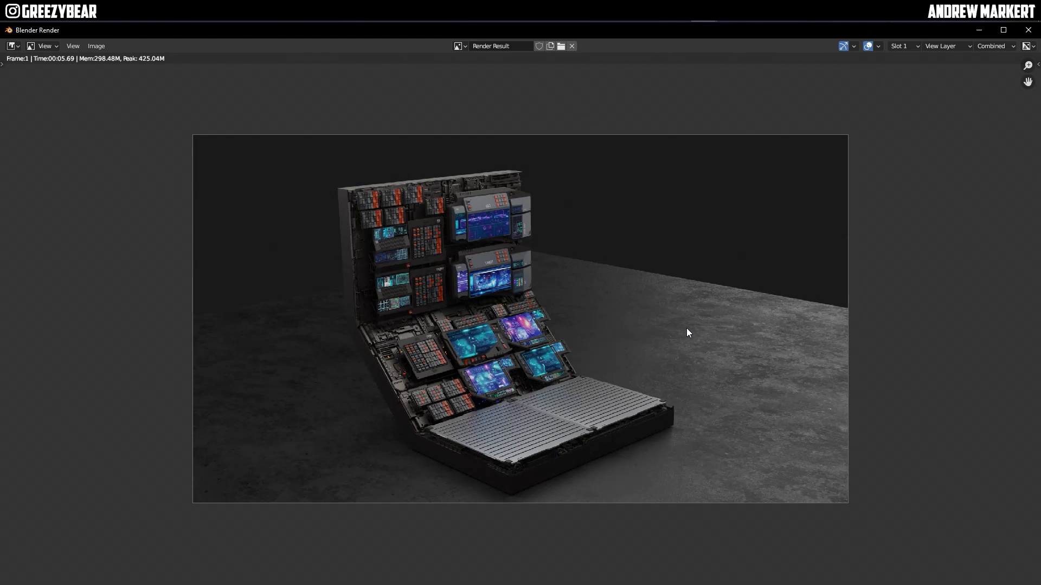
pyautogui.click(1028, 30)
# Step: Switch the viewport to material preview and examine the wall's displays, switches, pipes and floor plates up close and from several sides
pyautogui.moveTo(396, 332); pyautogui.dragTo(355, 302, button='middle')
pyautogui.moveTo(355, 302); pyautogui.dragTo(407, 294, button='middle')
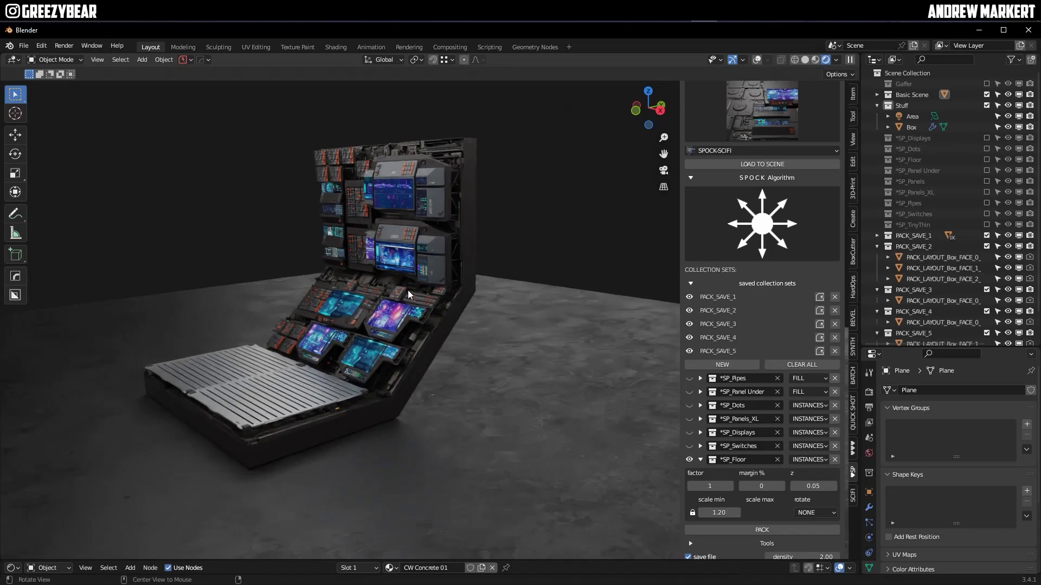
pyautogui.click(815, 60)
pyautogui.moveTo(435, 333)
pyautogui.mouseDown(button='middle')
pyautogui.moveTo(424, 350)
pyautogui.moveTo(431, 376)
pyautogui.mouseUp(button='middle')
pyautogui.moveTo(307, 313); pyautogui.dragTo(374, 283, button='middle')
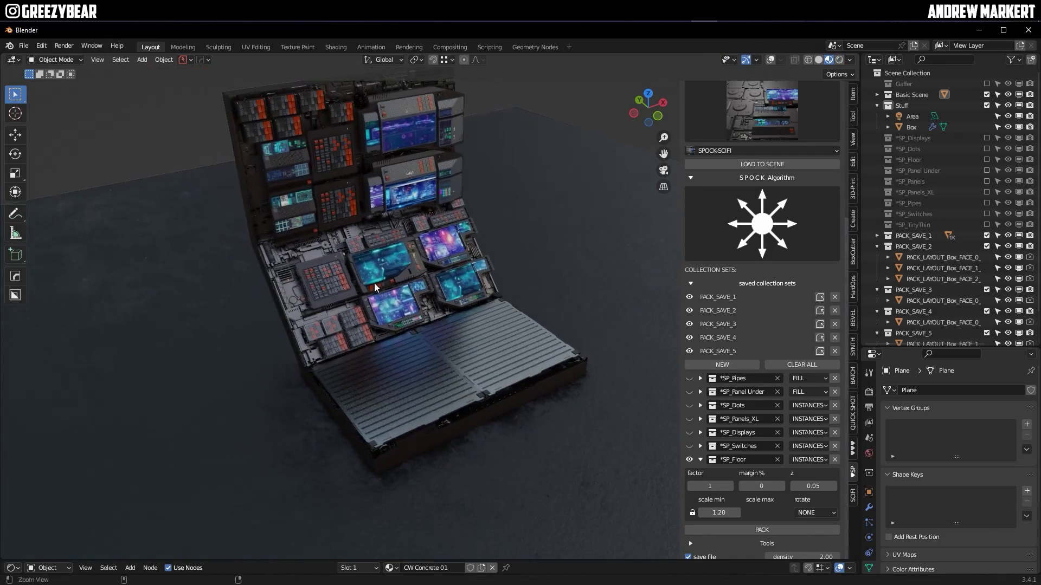
pyautogui.scroll(8, 386, 184)
pyautogui.moveTo(386, 183); pyautogui.dragTo(396, 197, button='middle')
pyautogui.scroll(-8, 396, 197)
pyautogui.moveTo(401, 300); pyautogui.dragTo(433, 304, button='middle')
pyautogui.scroll(3, 407, 324)
pyautogui.scroll(-8, 498, 327)
pyautogui.scroll(10, 432, 301)
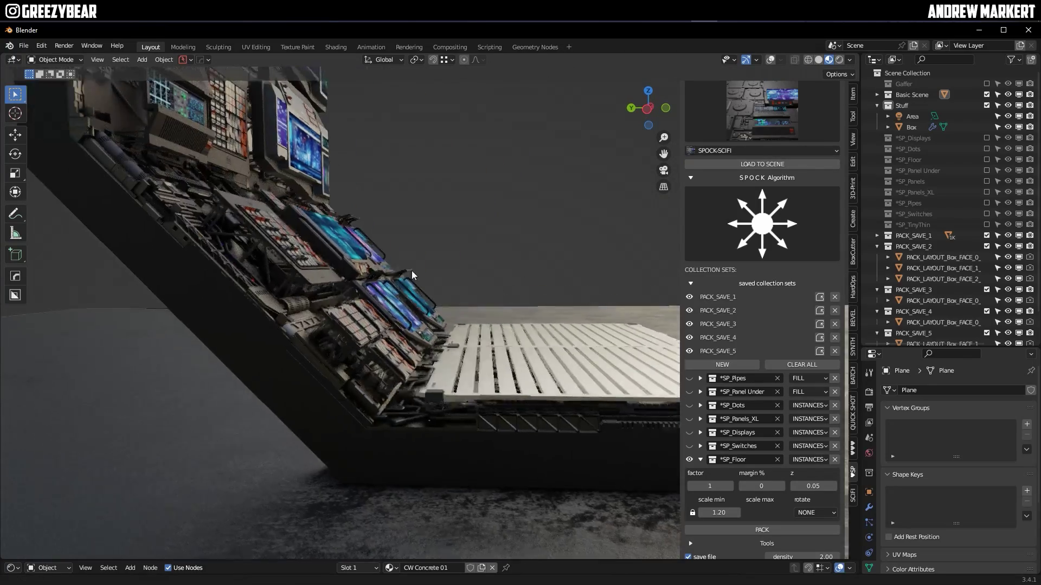
pyautogui.moveTo(504, 288); pyautogui.dragTo(418, 332, button='middle')
pyautogui.scroll(-3, 431, 310)
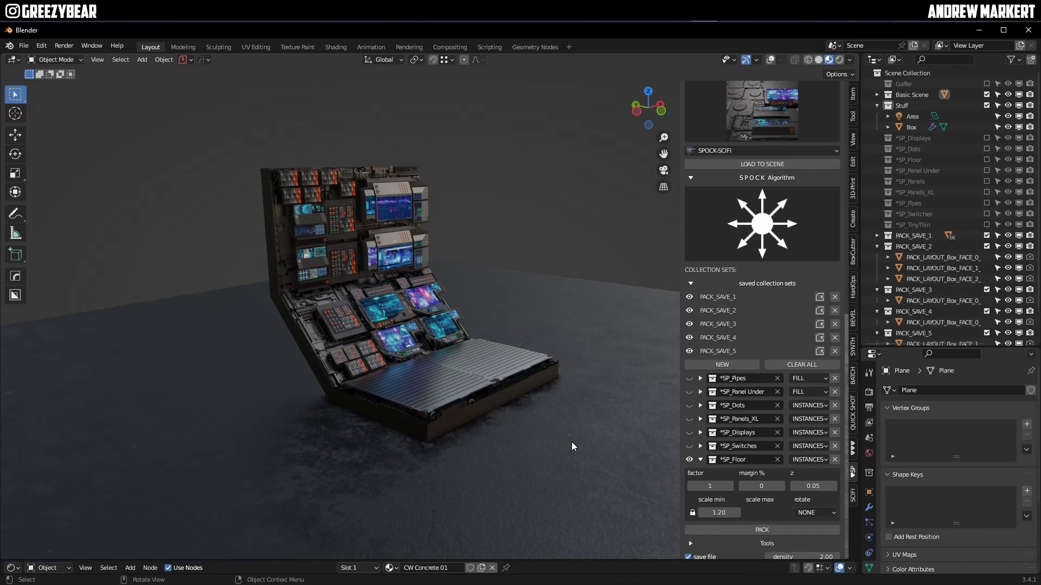